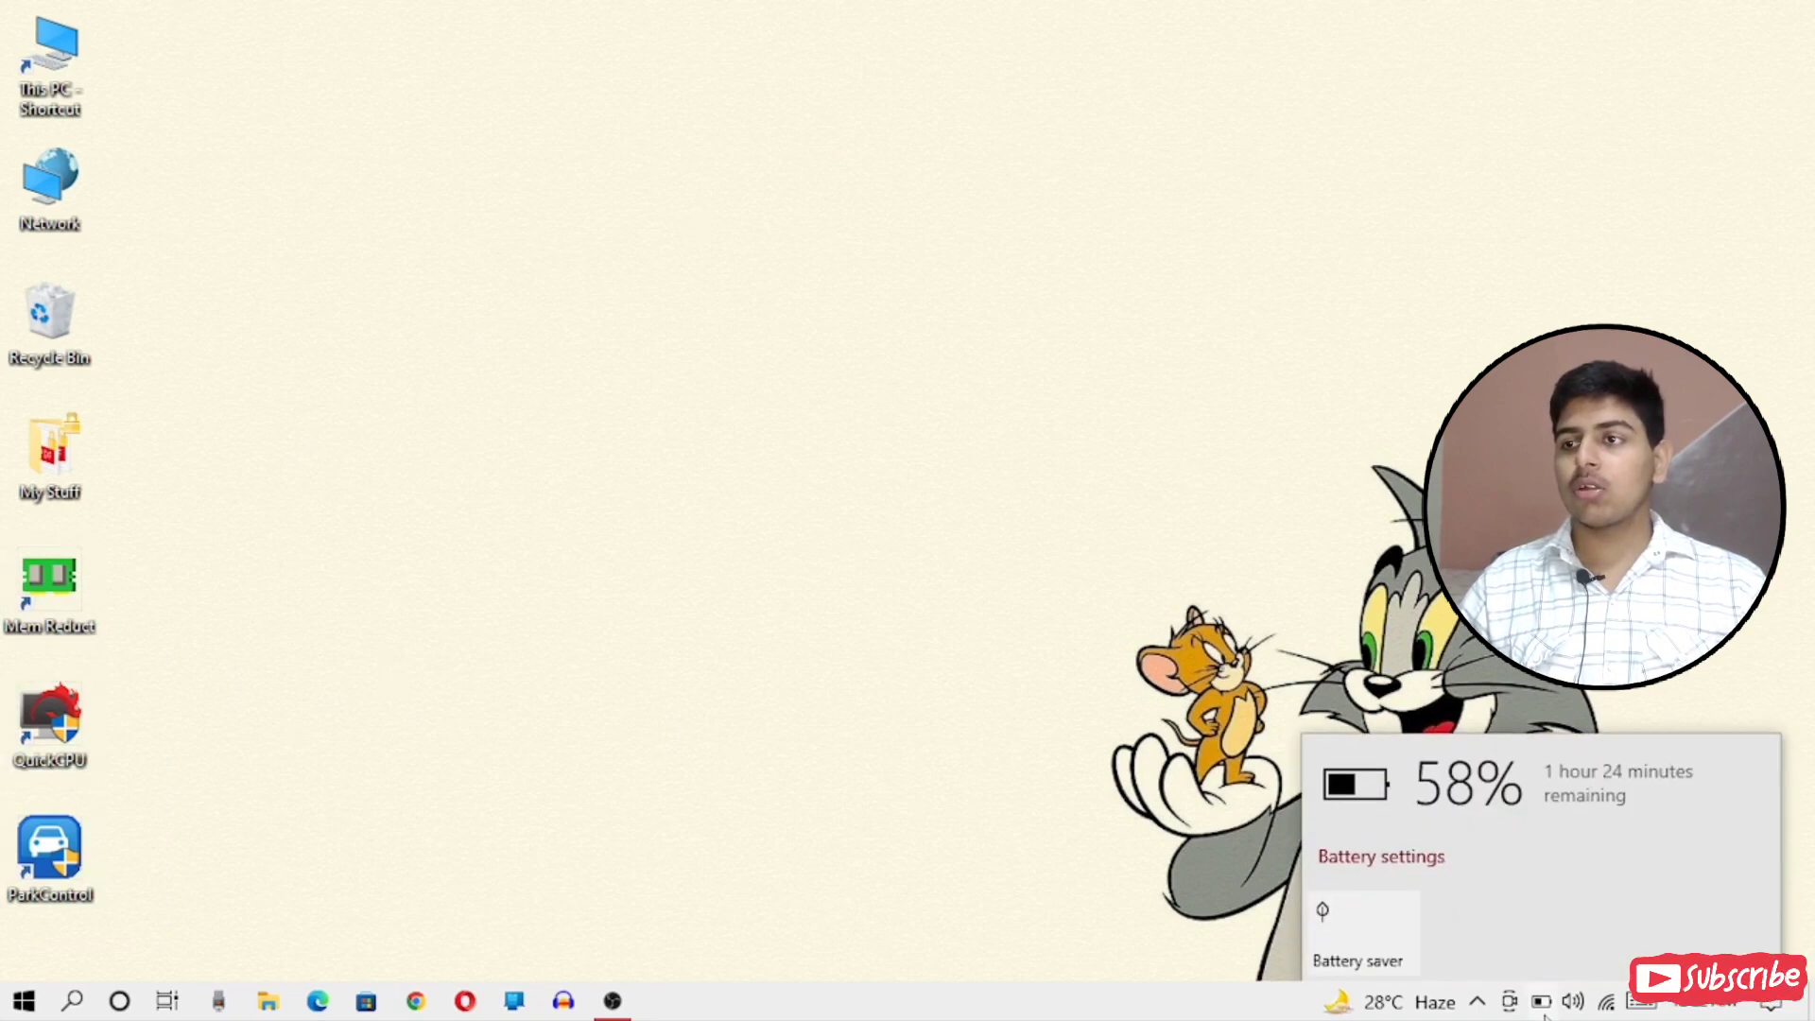
# - Set the on-battery power mode to Best performance in the battery flyout and close it
pyautogui.click(1541, 1004)
pyautogui.click(1541, 1004)
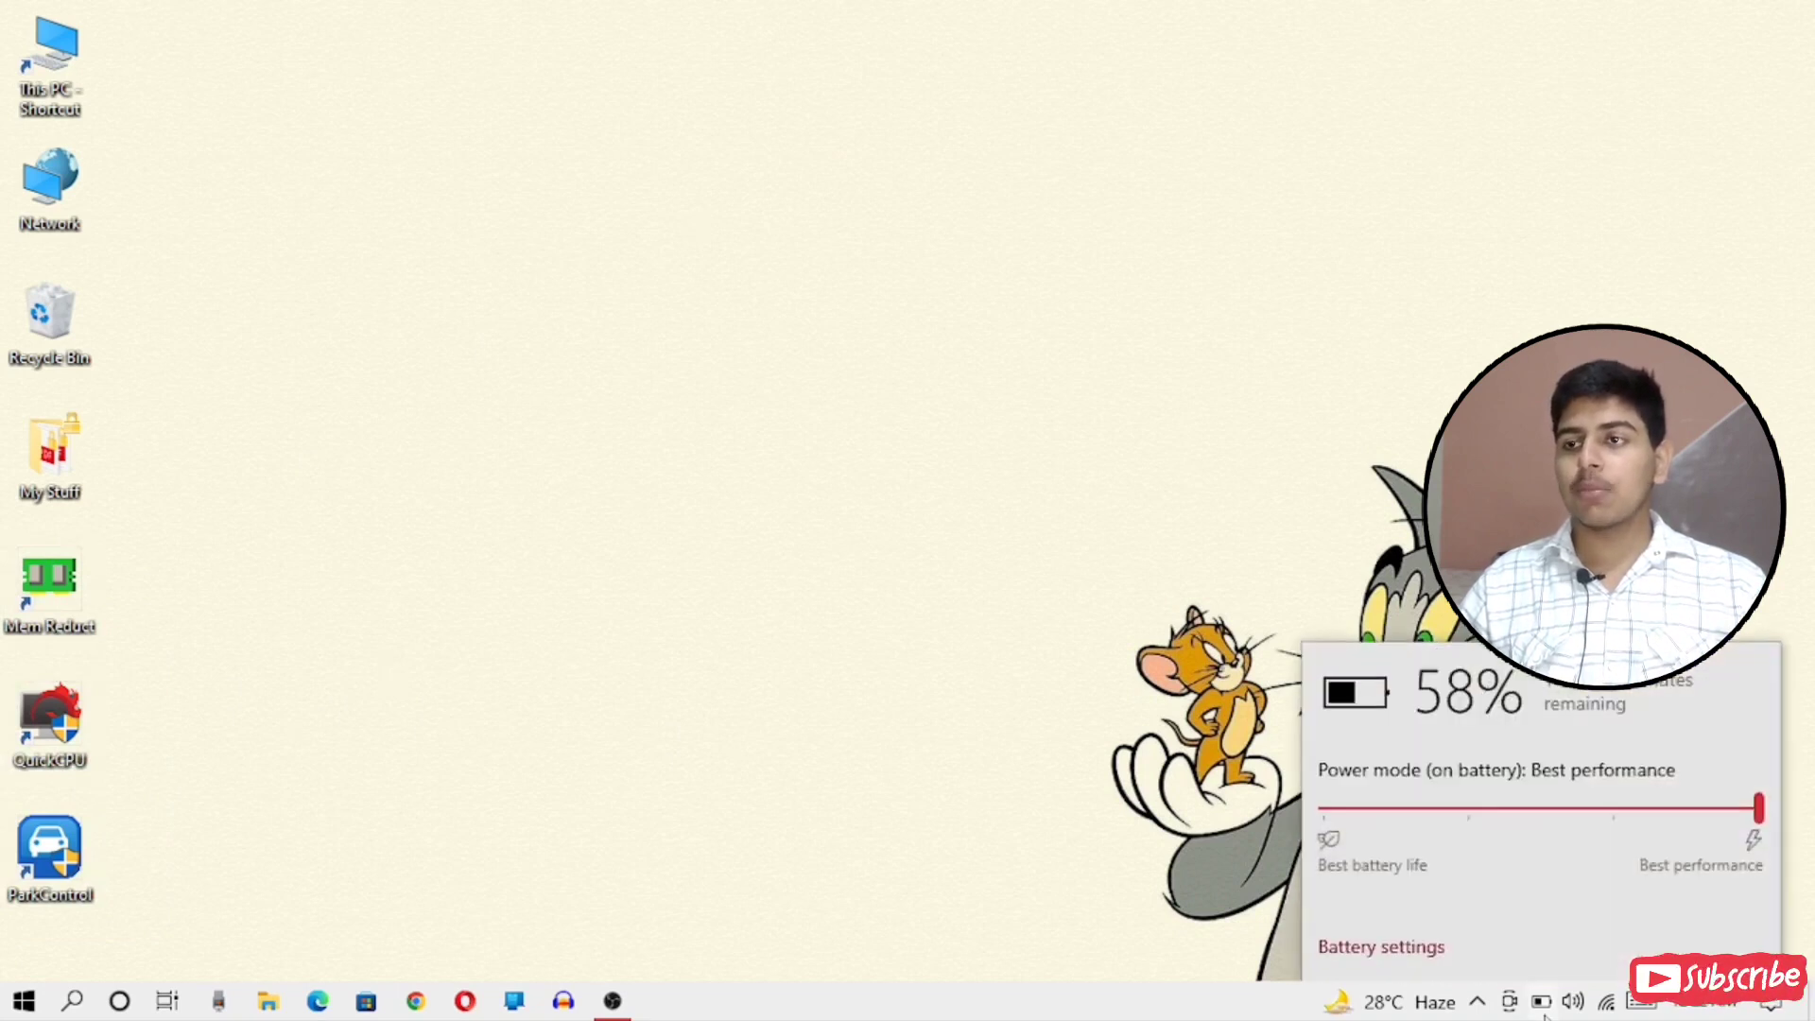
pyautogui.moveTo(1720, 814); pyautogui.dragTo(1470, 811)
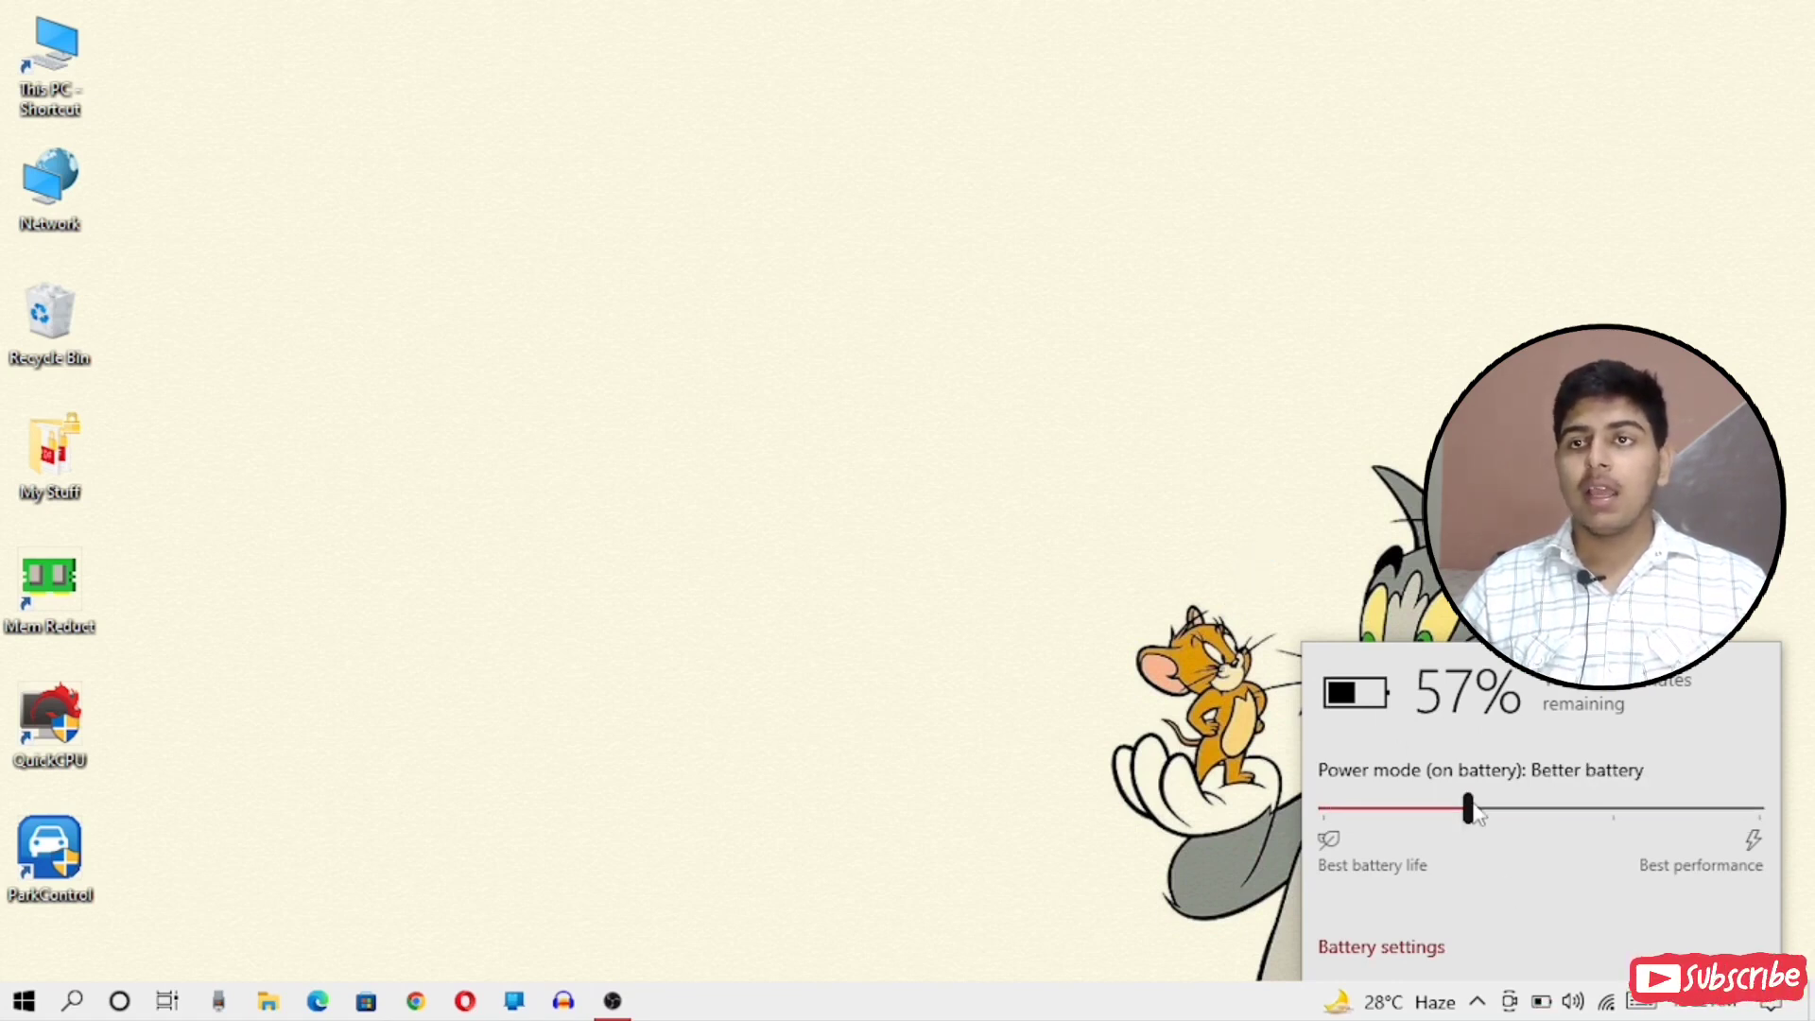
pyautogui.moveTo(1472, 829); pyautogui.dragTo(1811, 858)
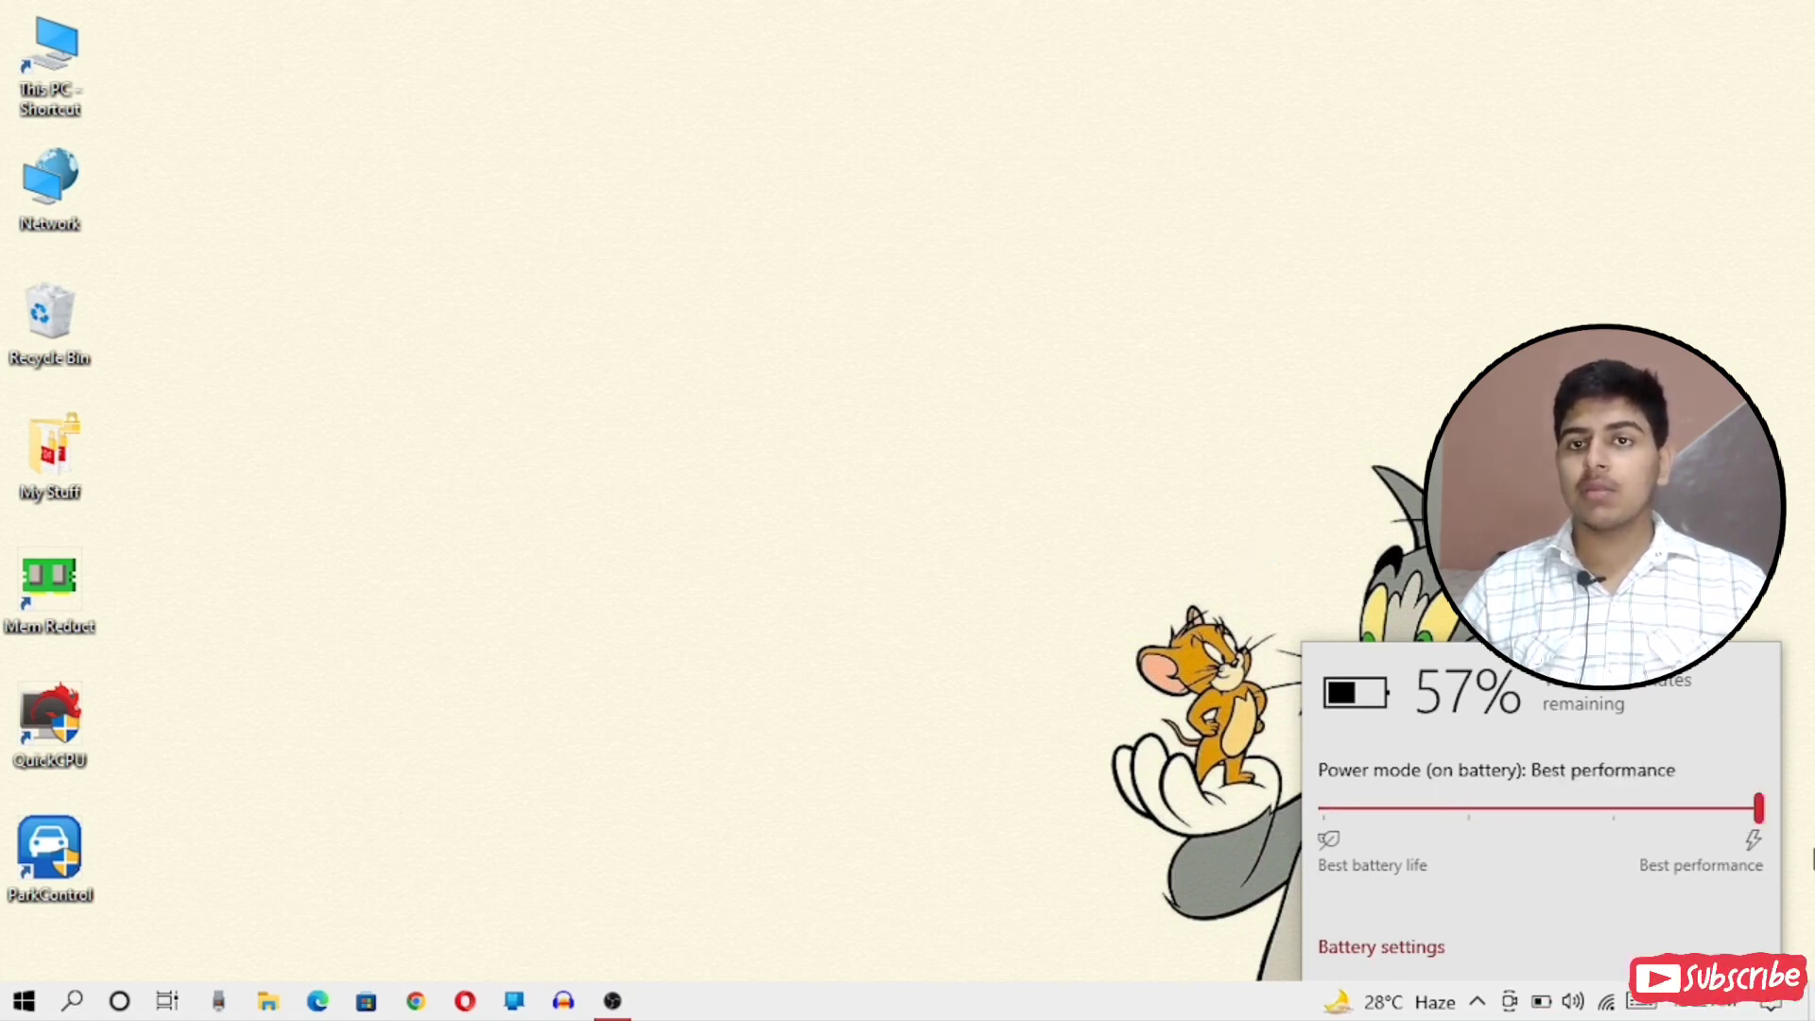
pyautogui.click(1361, 564)
pyautogui.rightClick(493, 422)
pyautogui.click(576, 499)
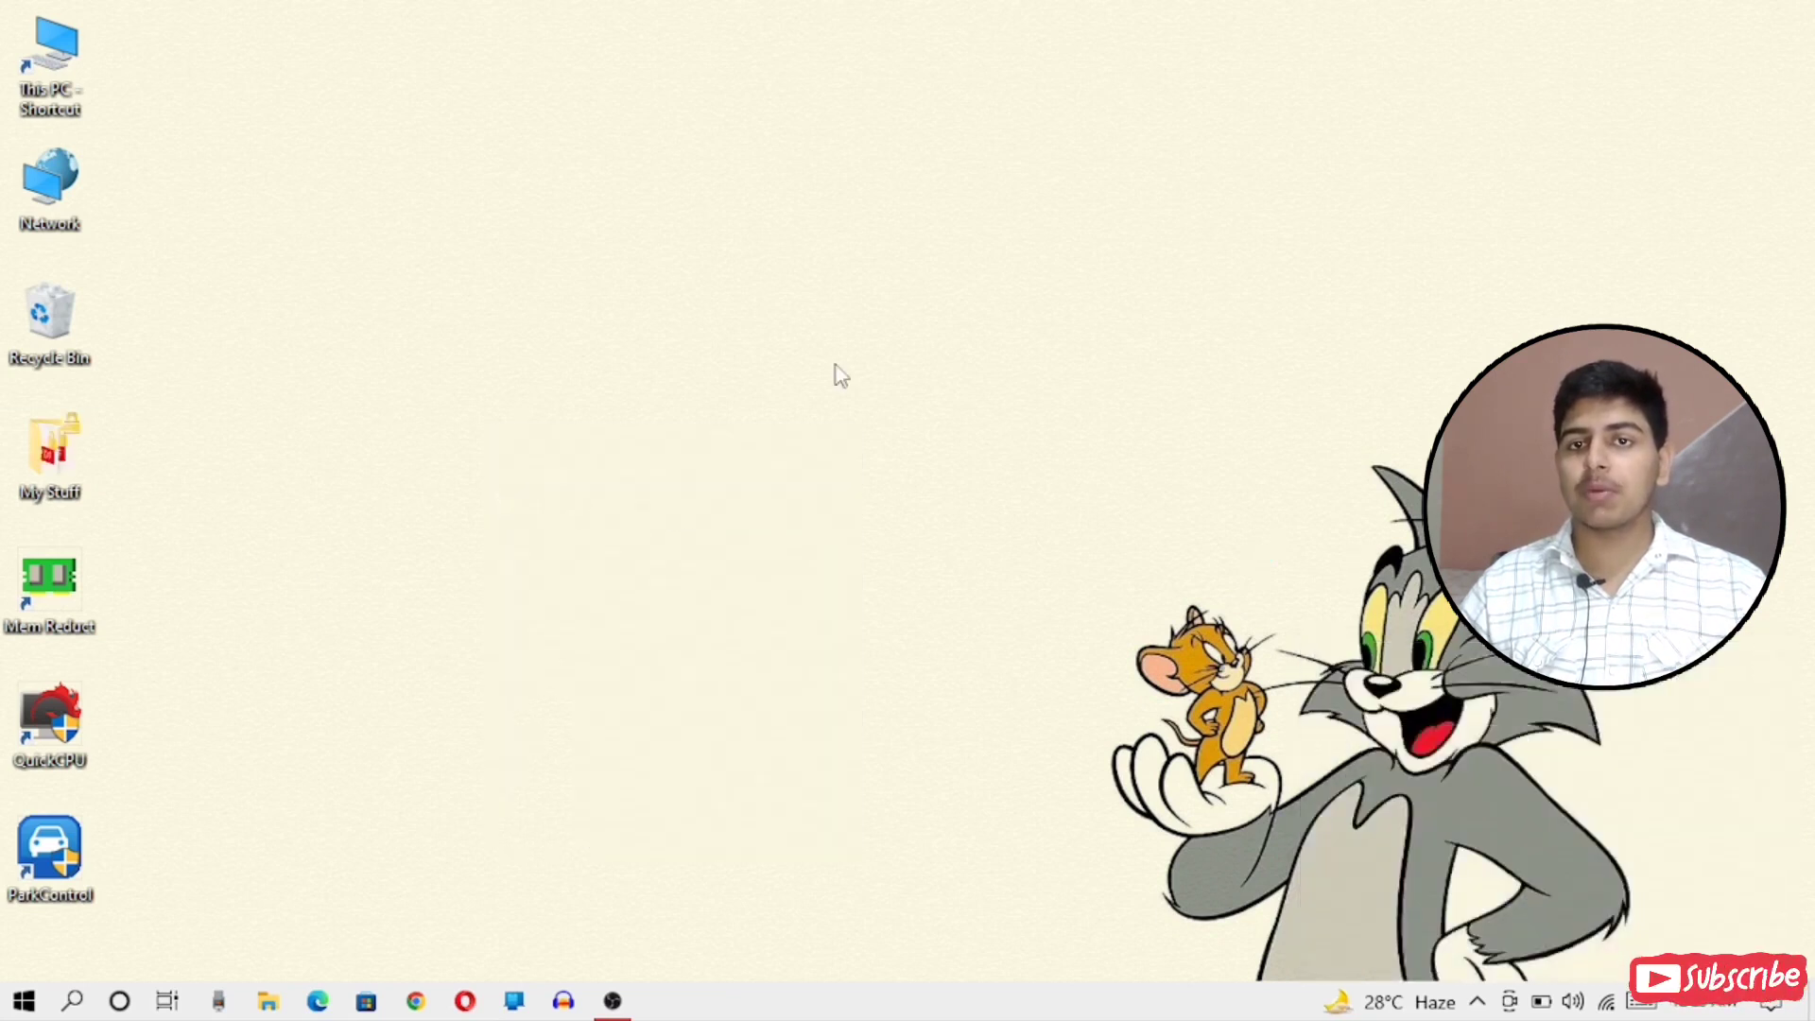
# - Open Windows Settings and go to the Apps & features page
pyautogui.click(24, 1000)
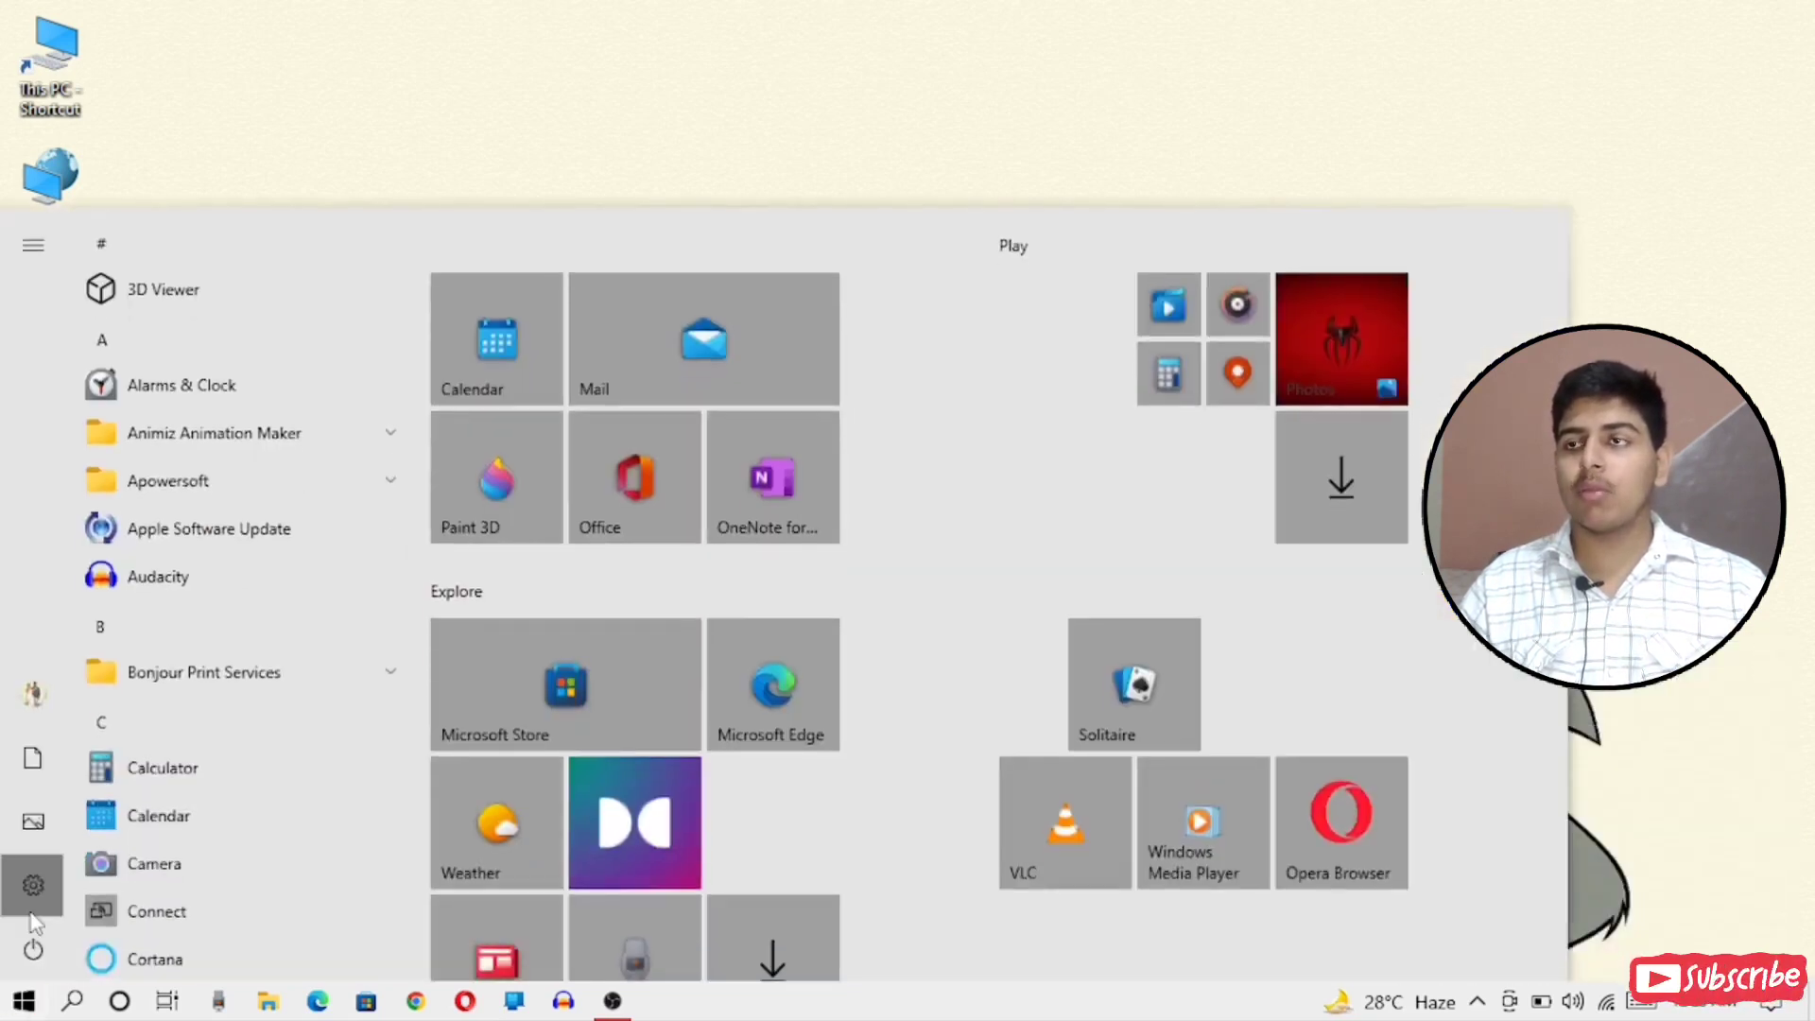
pyautogui.moveTo(38, 910)
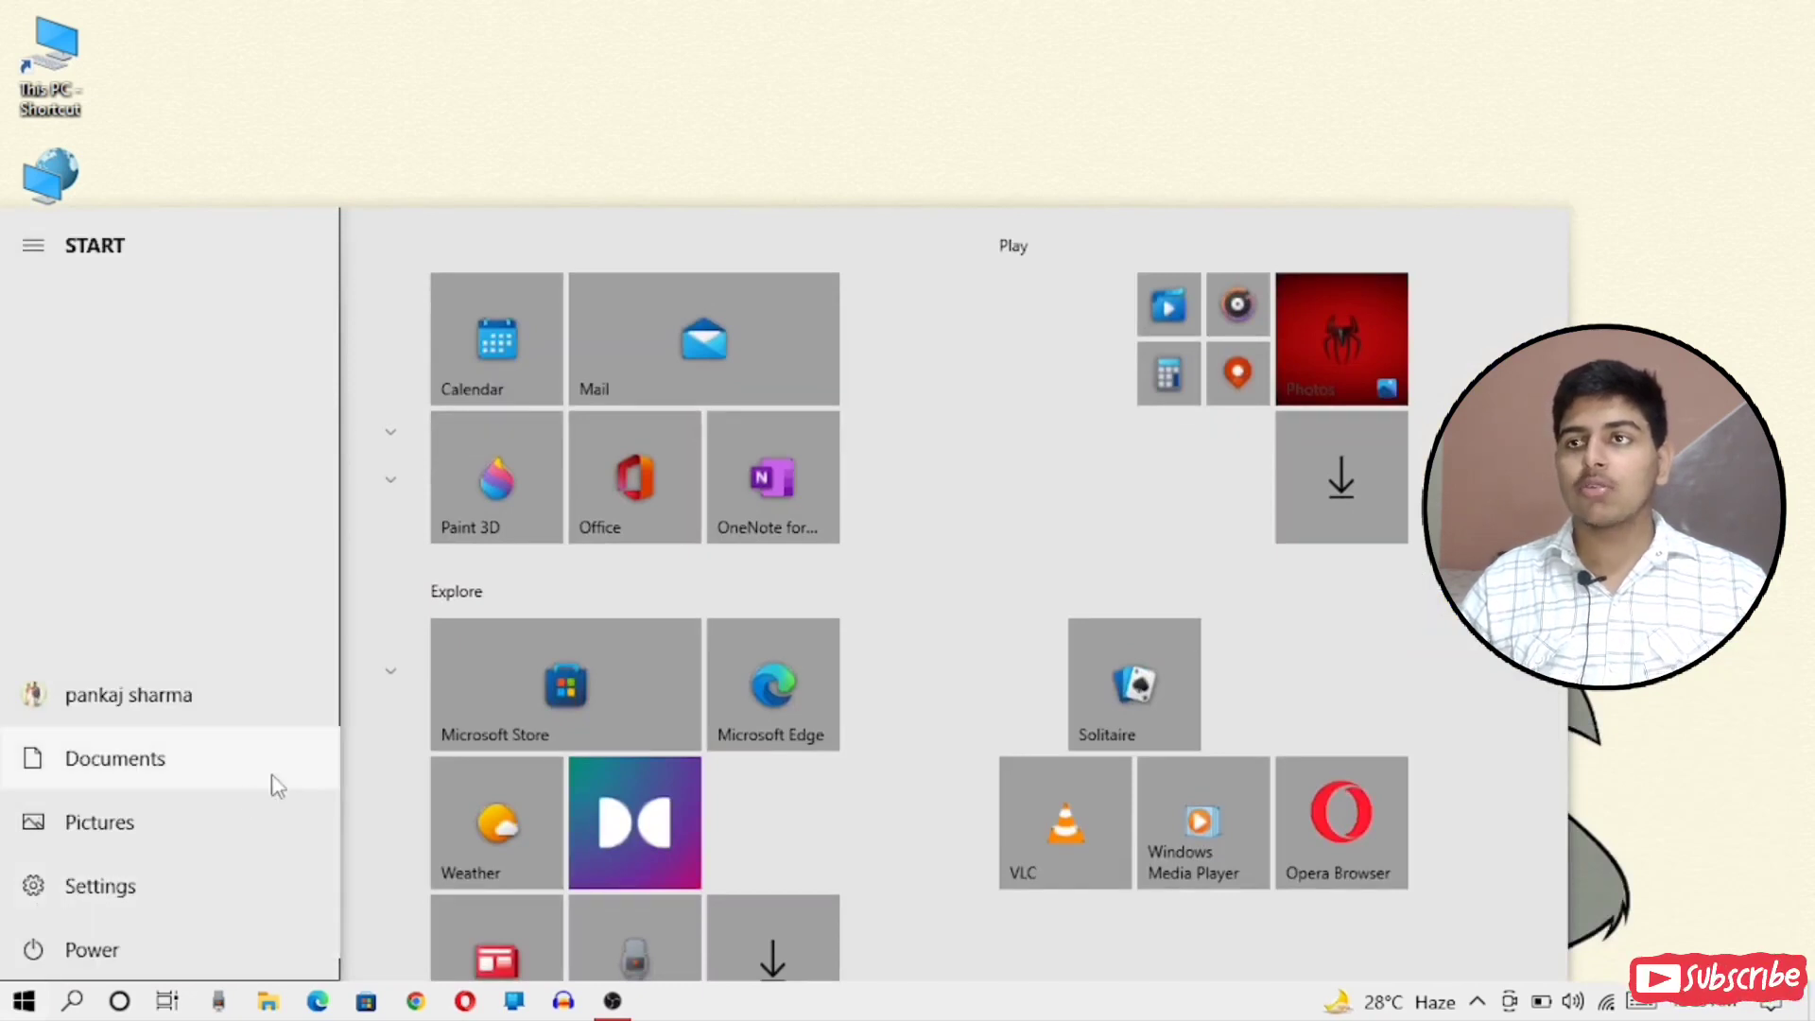
pyautogui.click(208, 869)
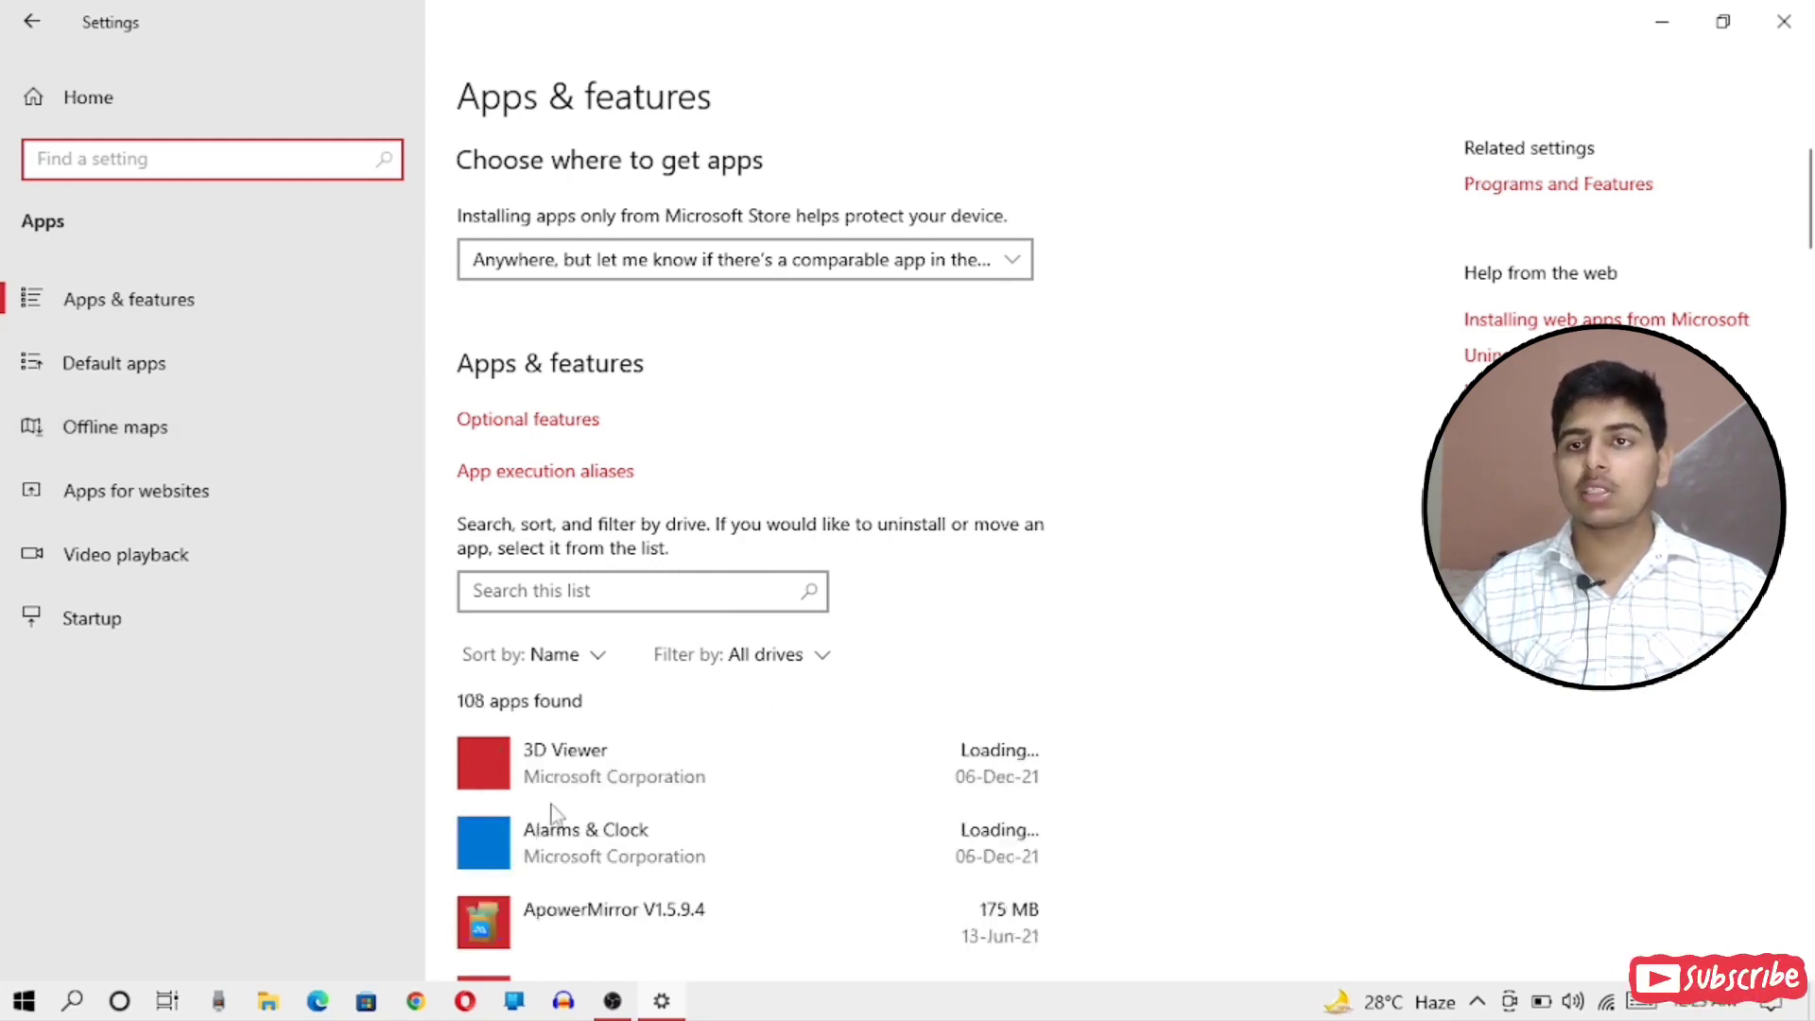
# - Uninstall the Xbox app found near the end of the installed apps list
pyautogui.scroll(-10, 555, 813)
pyautogui.scroll(8, 780, 648)
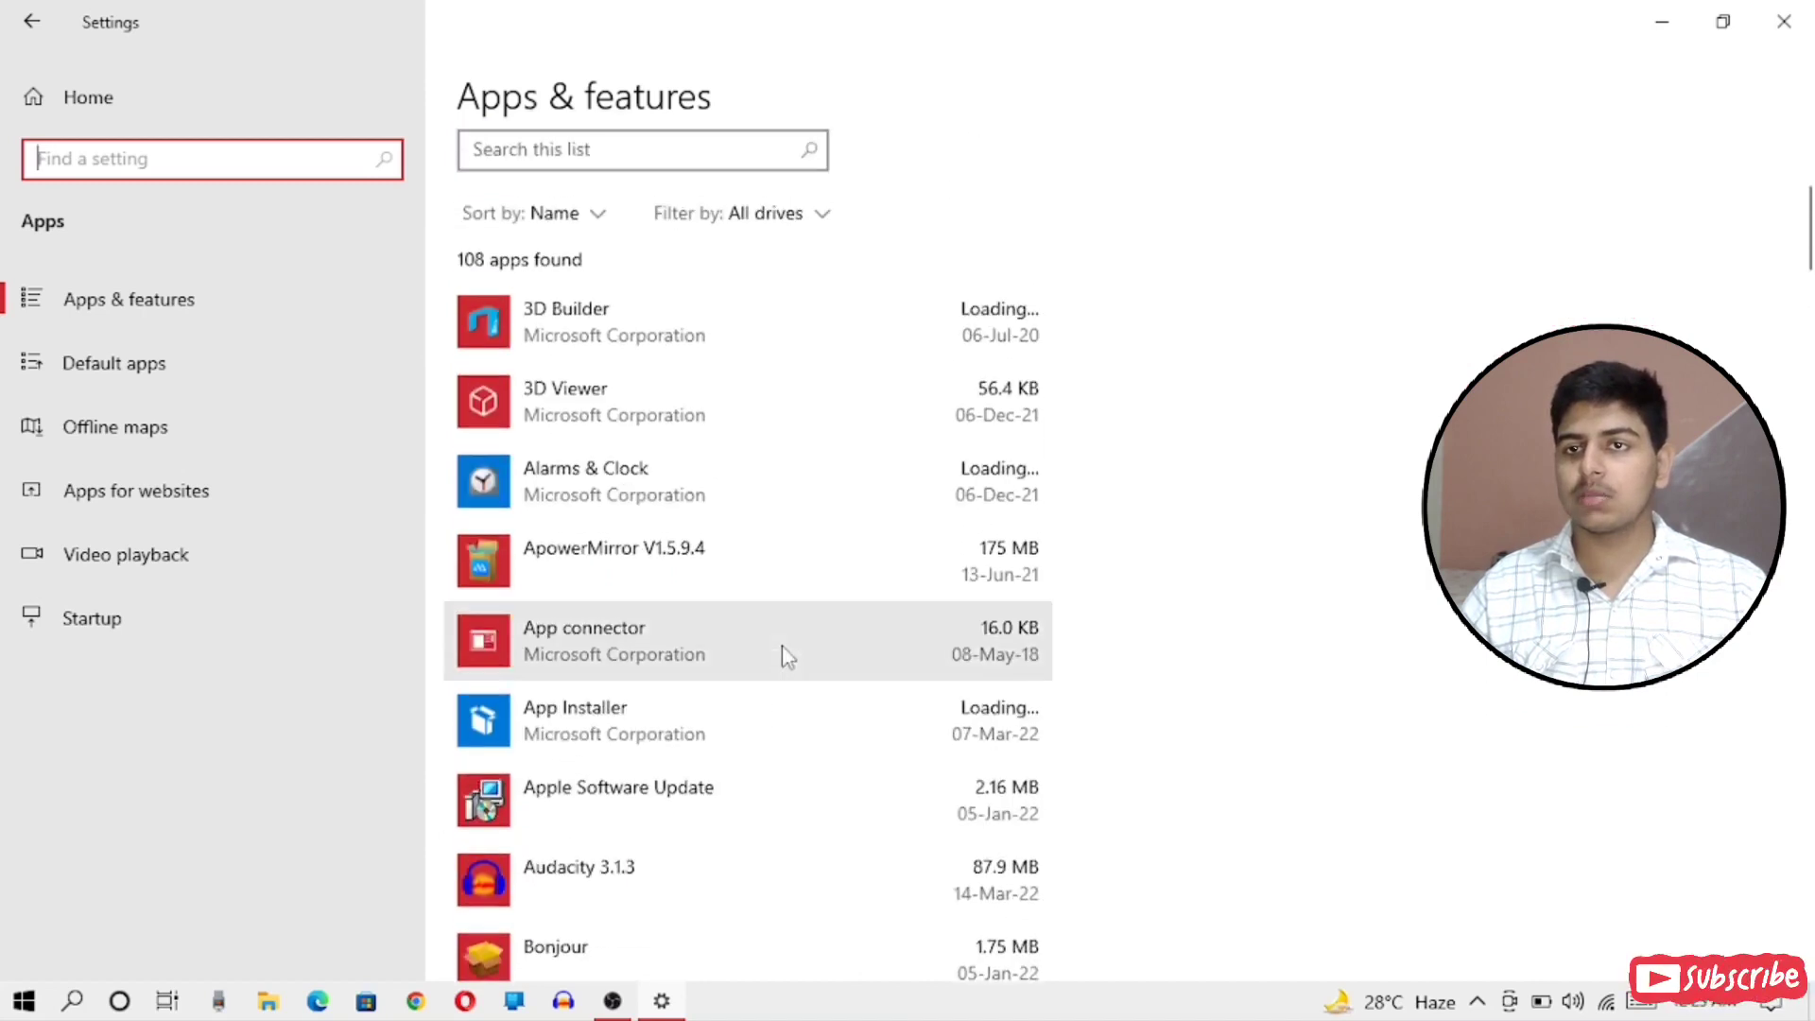
pyautogui.scroll(-7, 753, 734)
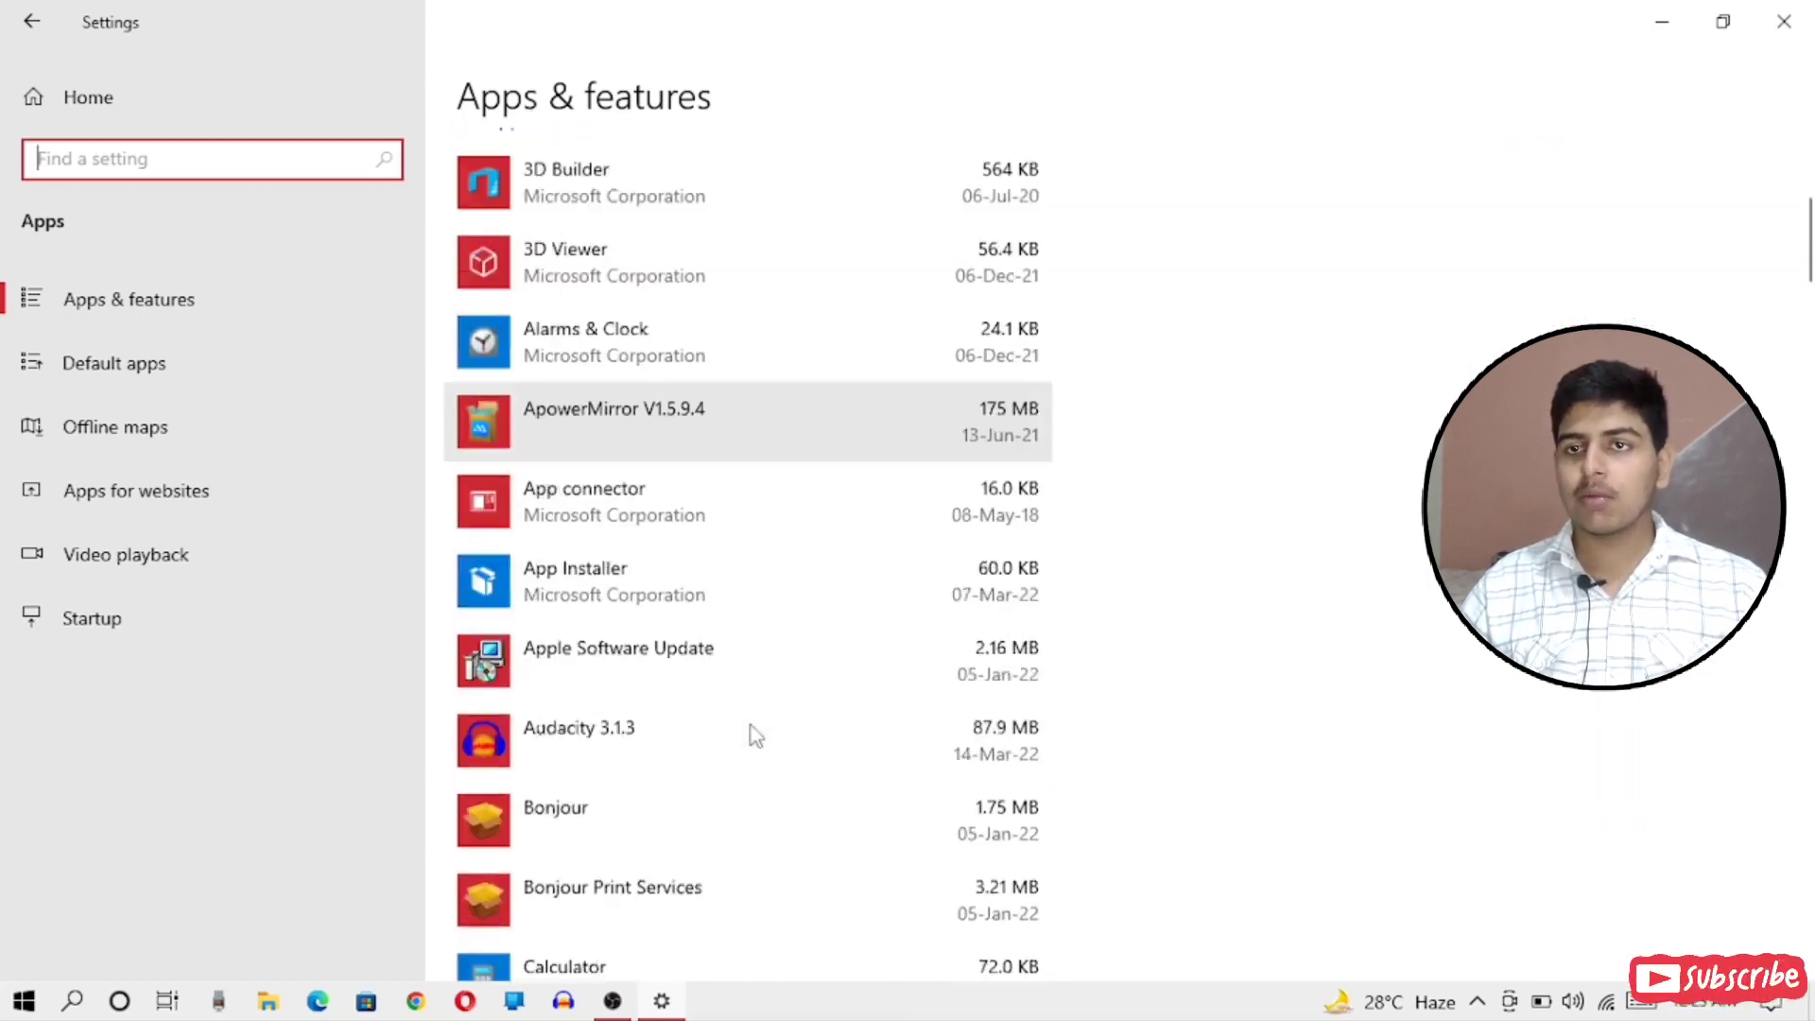
pyautogui.scroll(-10, 750, 724)
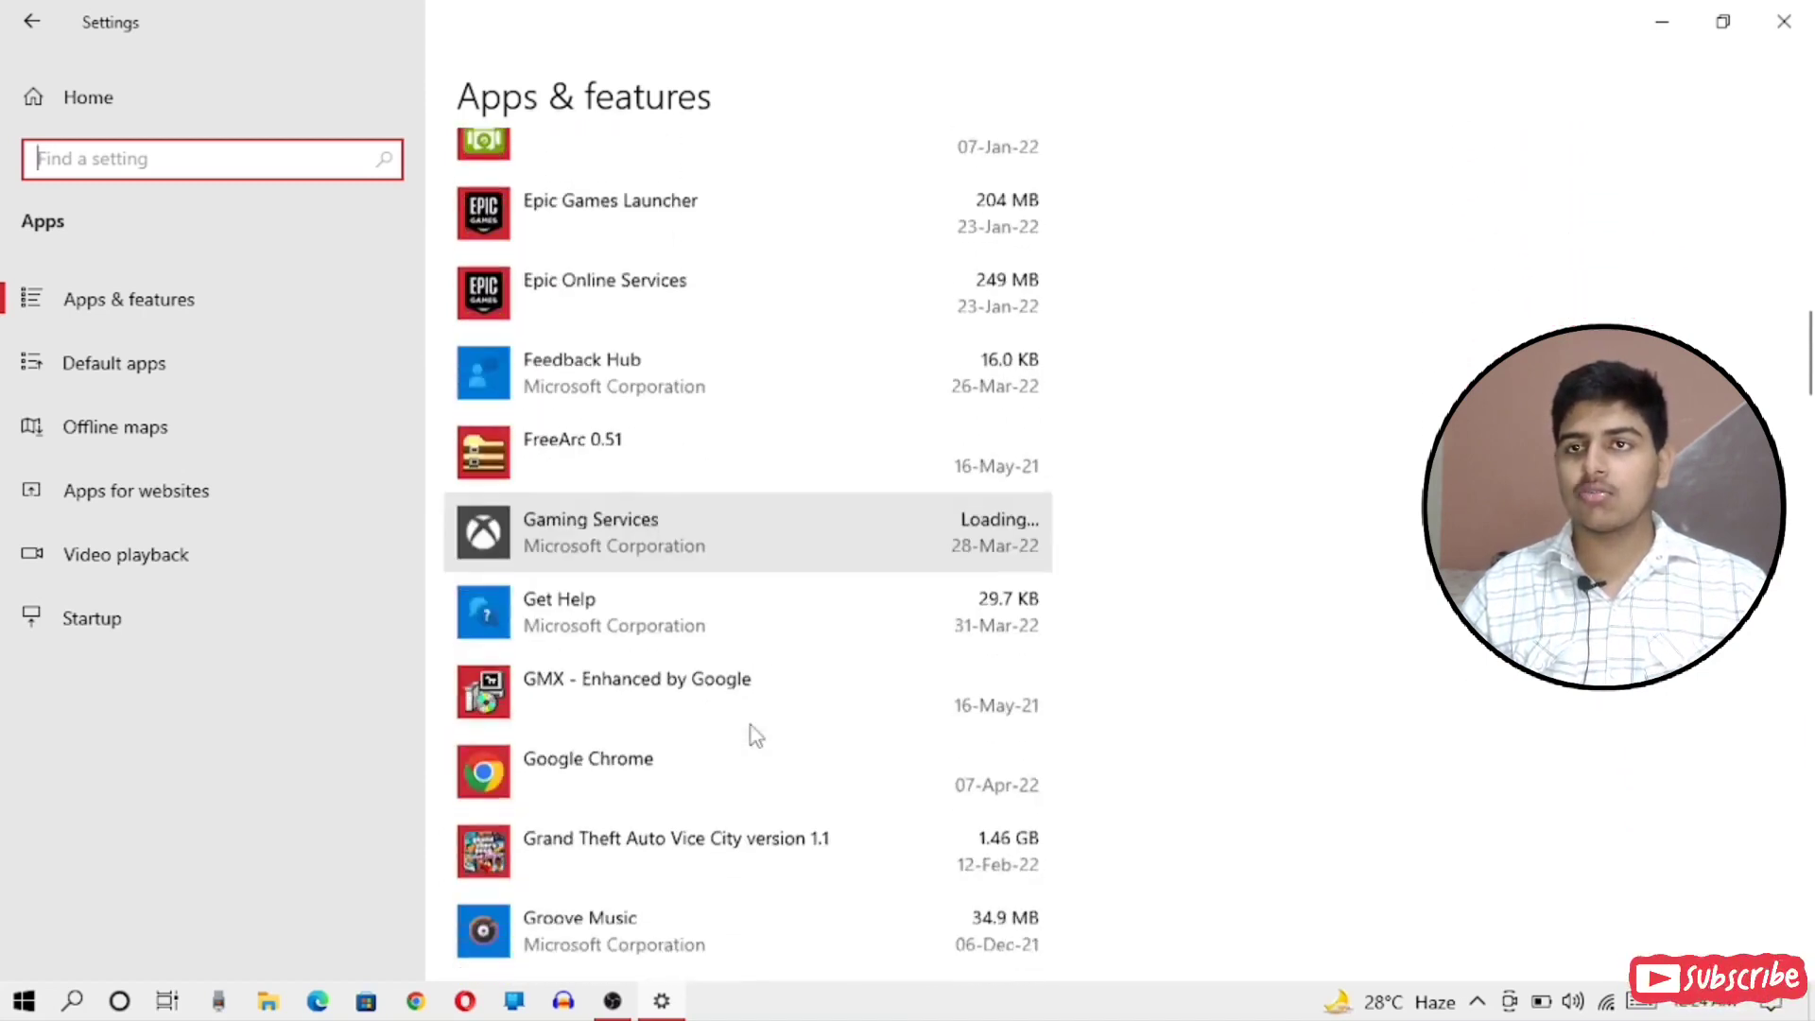
pyautogui.scroll(-9, 750, 726)
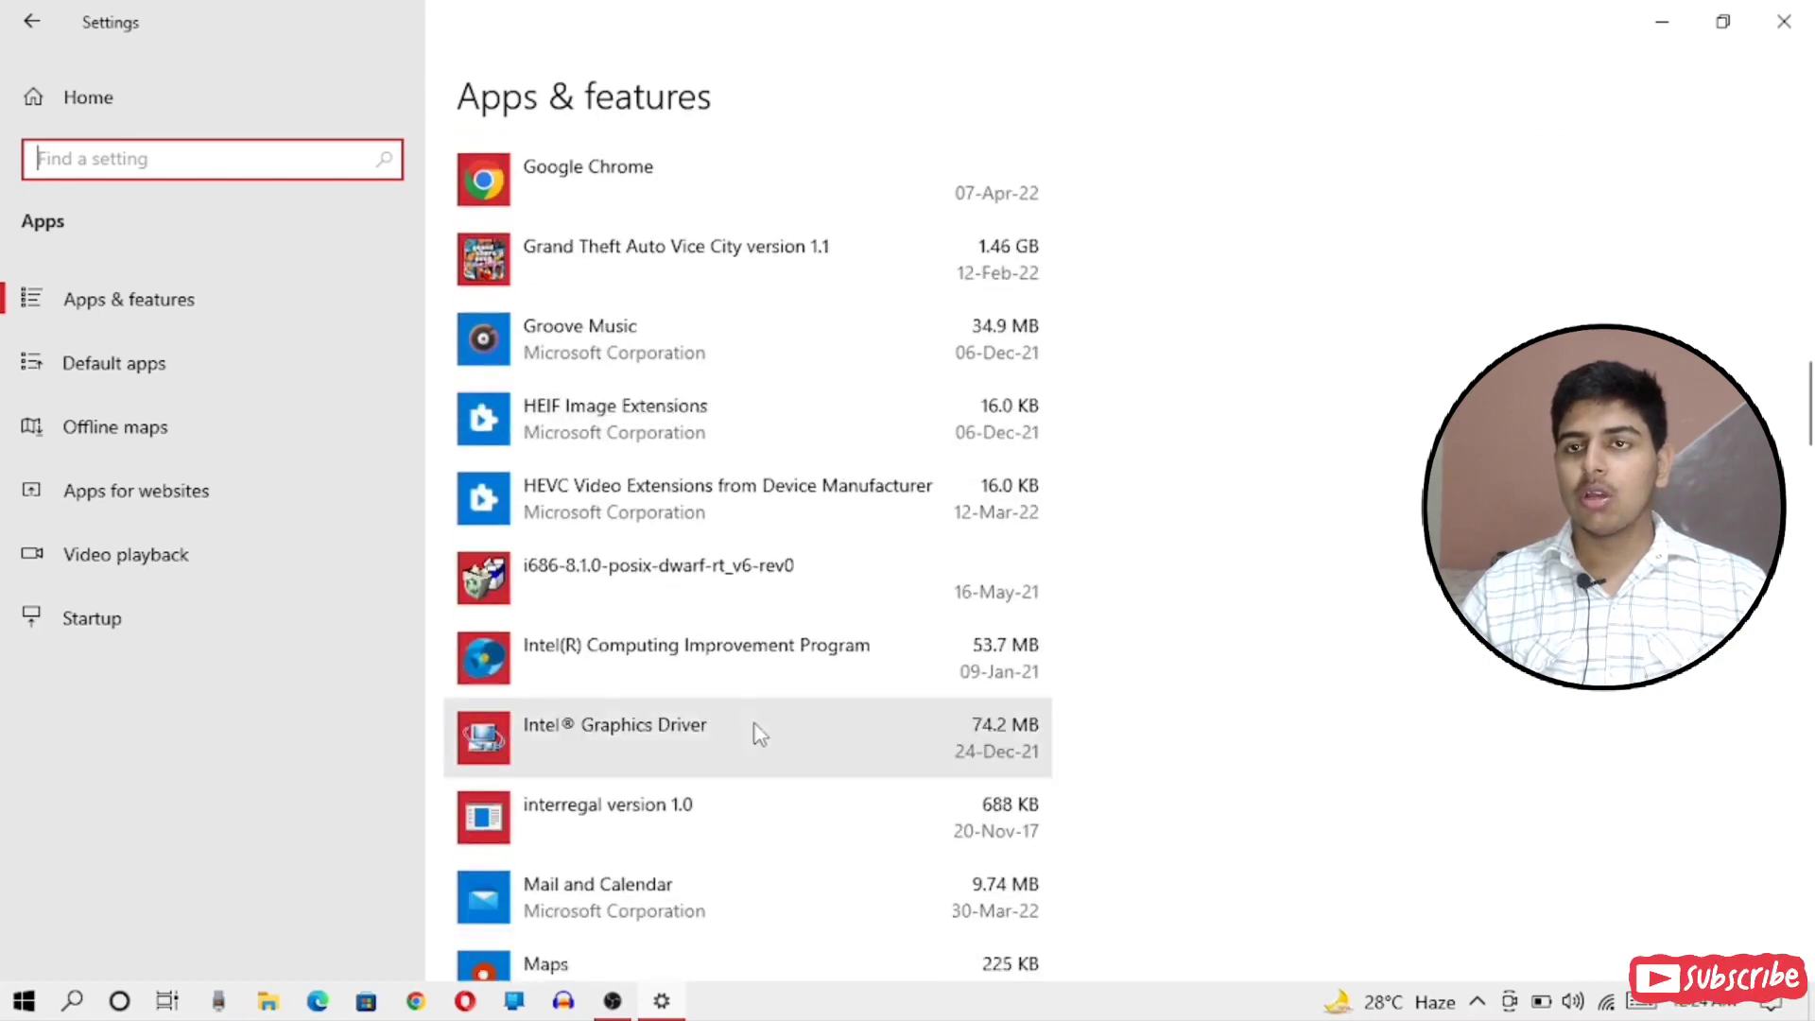
pyautogui.scroll(-10, 756, 734)
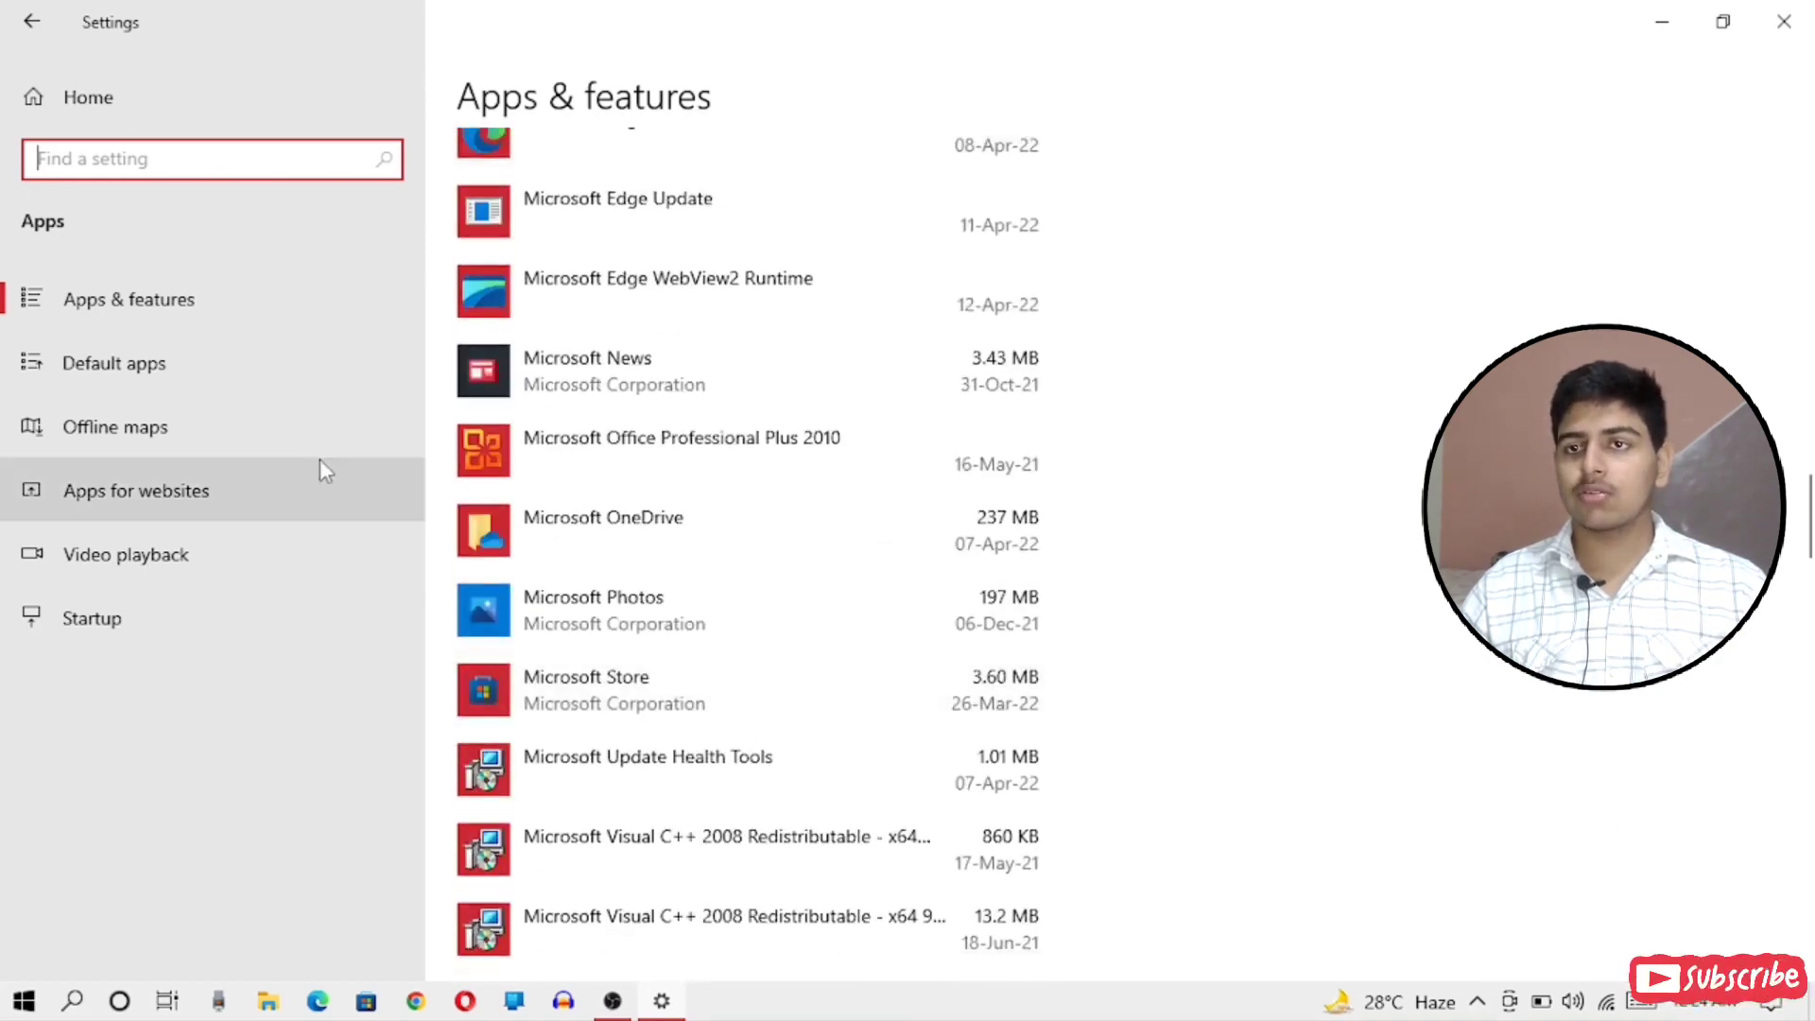
pyautogui.scroll(-20, 990, 529)
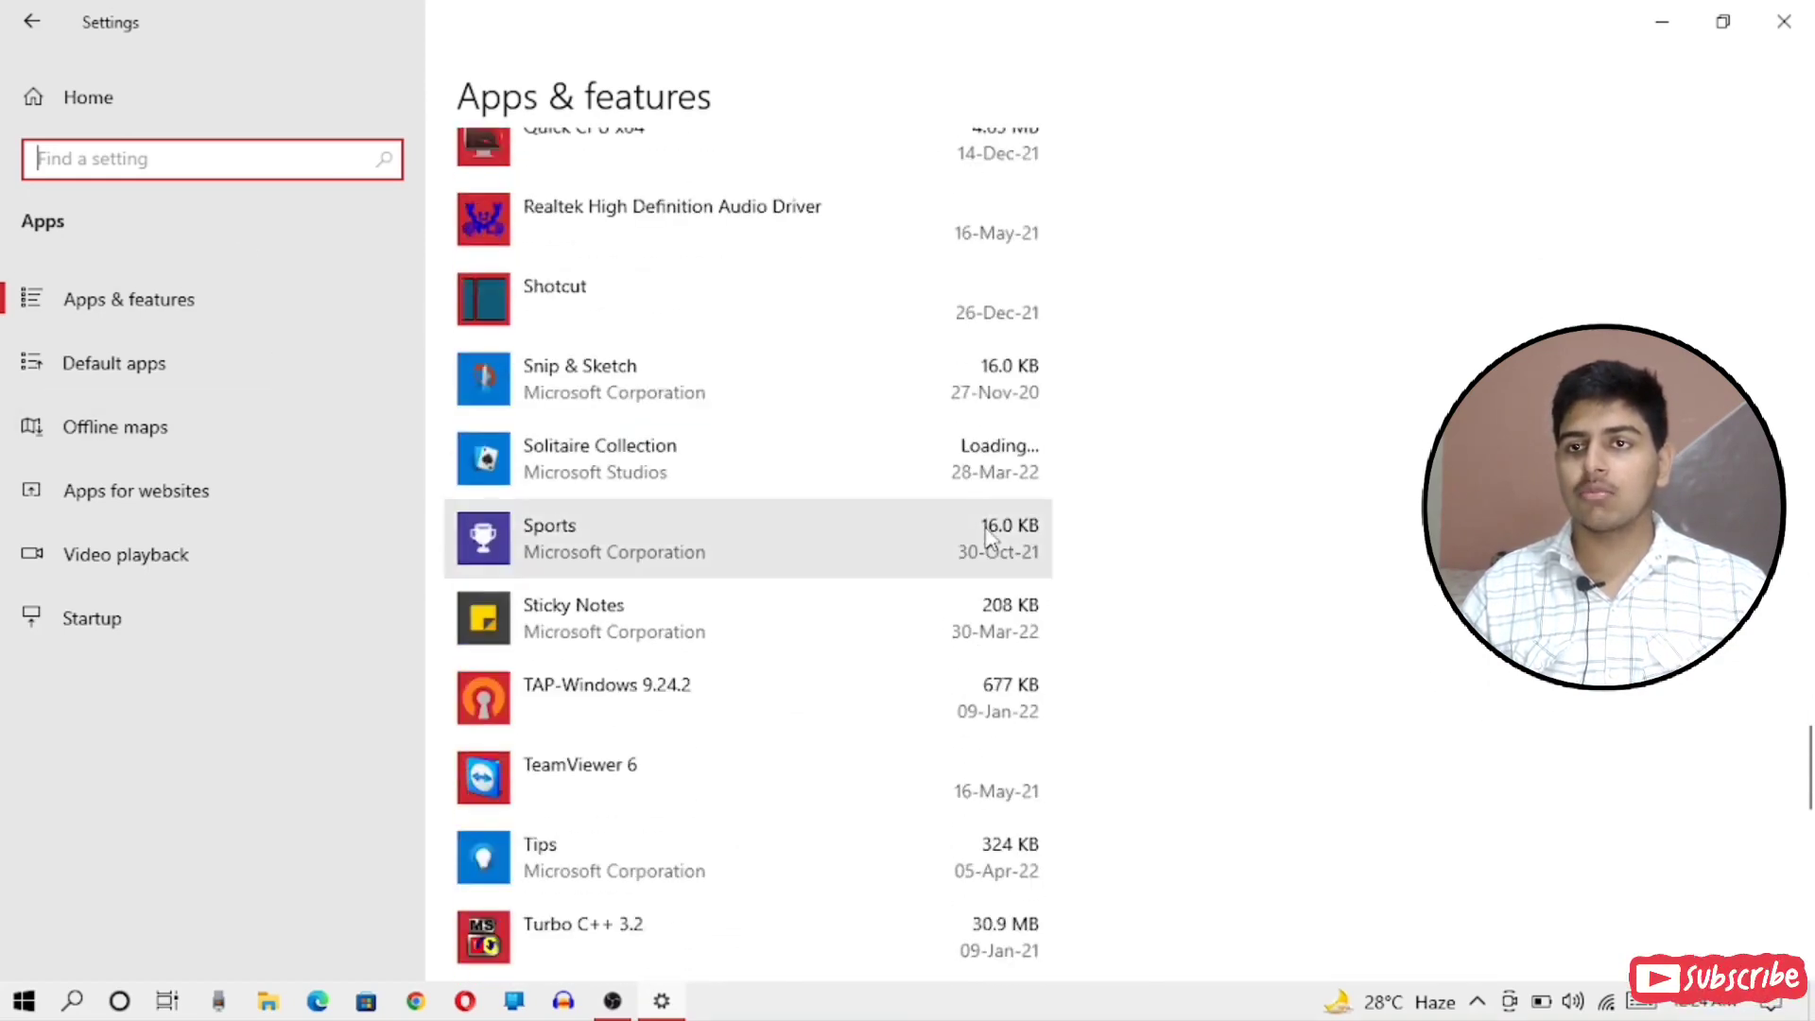
pyautogui.scroll(1, 989, 530)
pyautogui.scroll(-15, 990, 537)
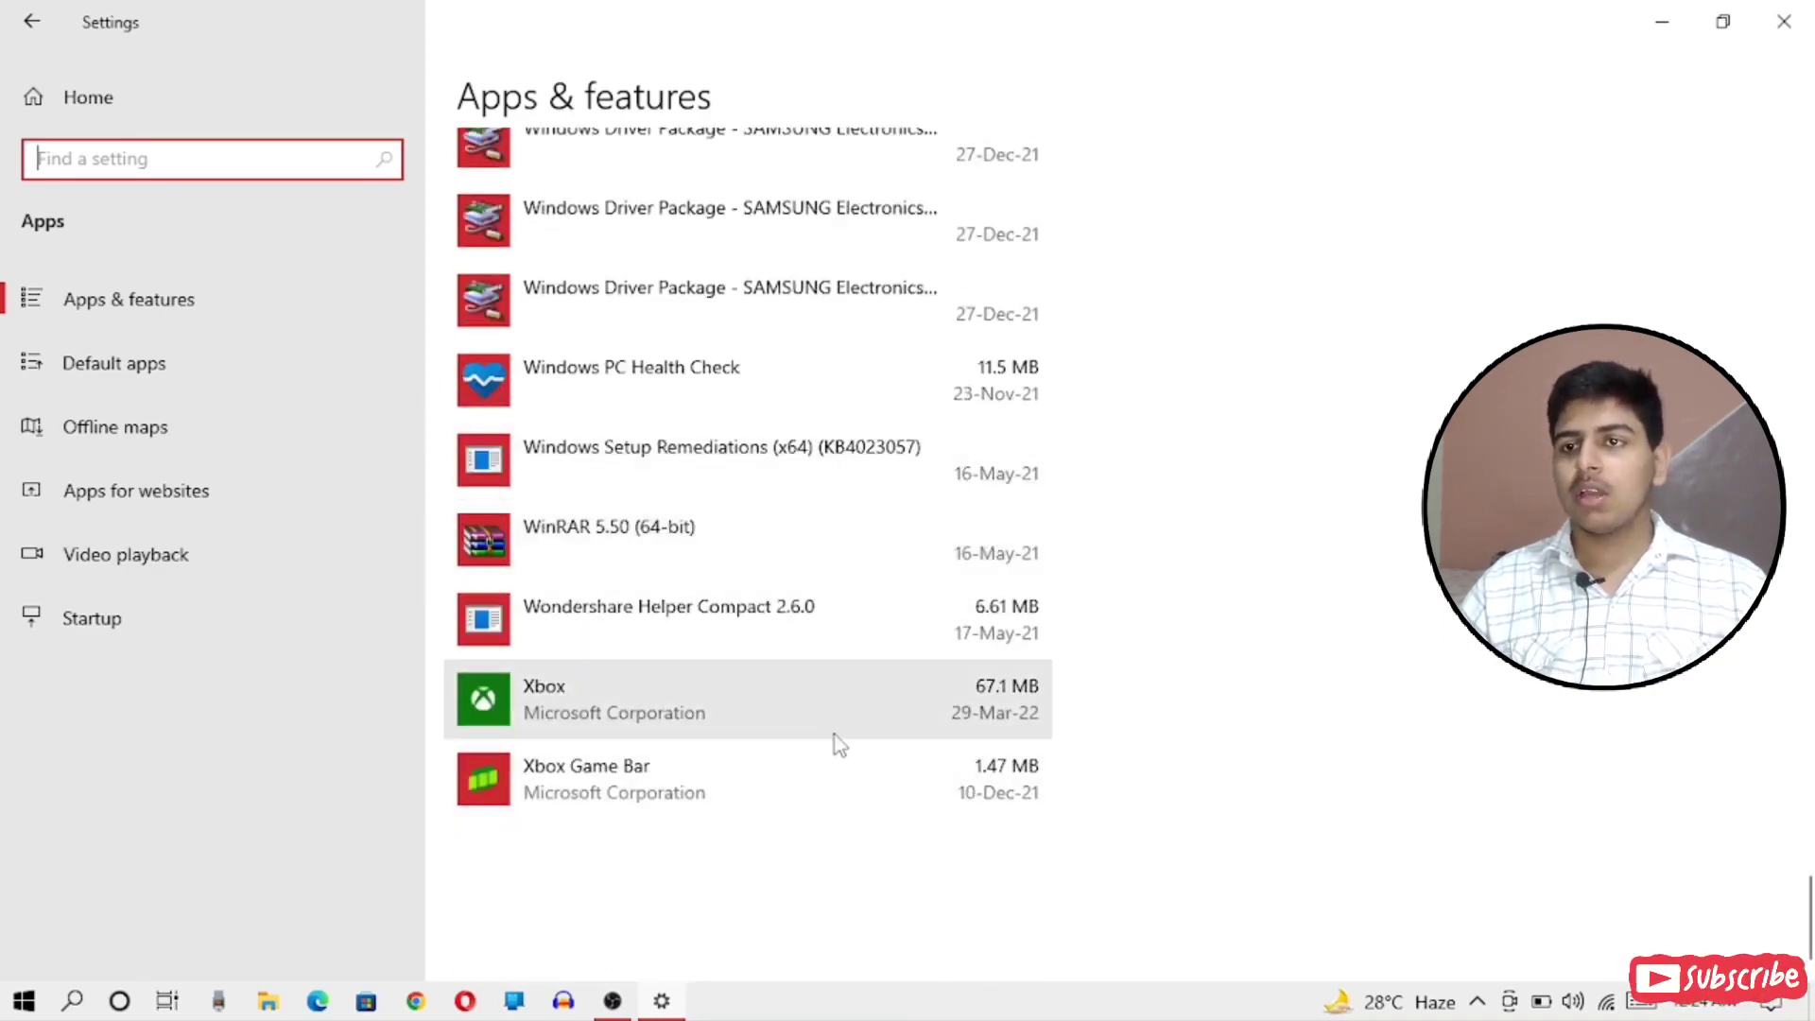
pyautogui.click(841, 697)
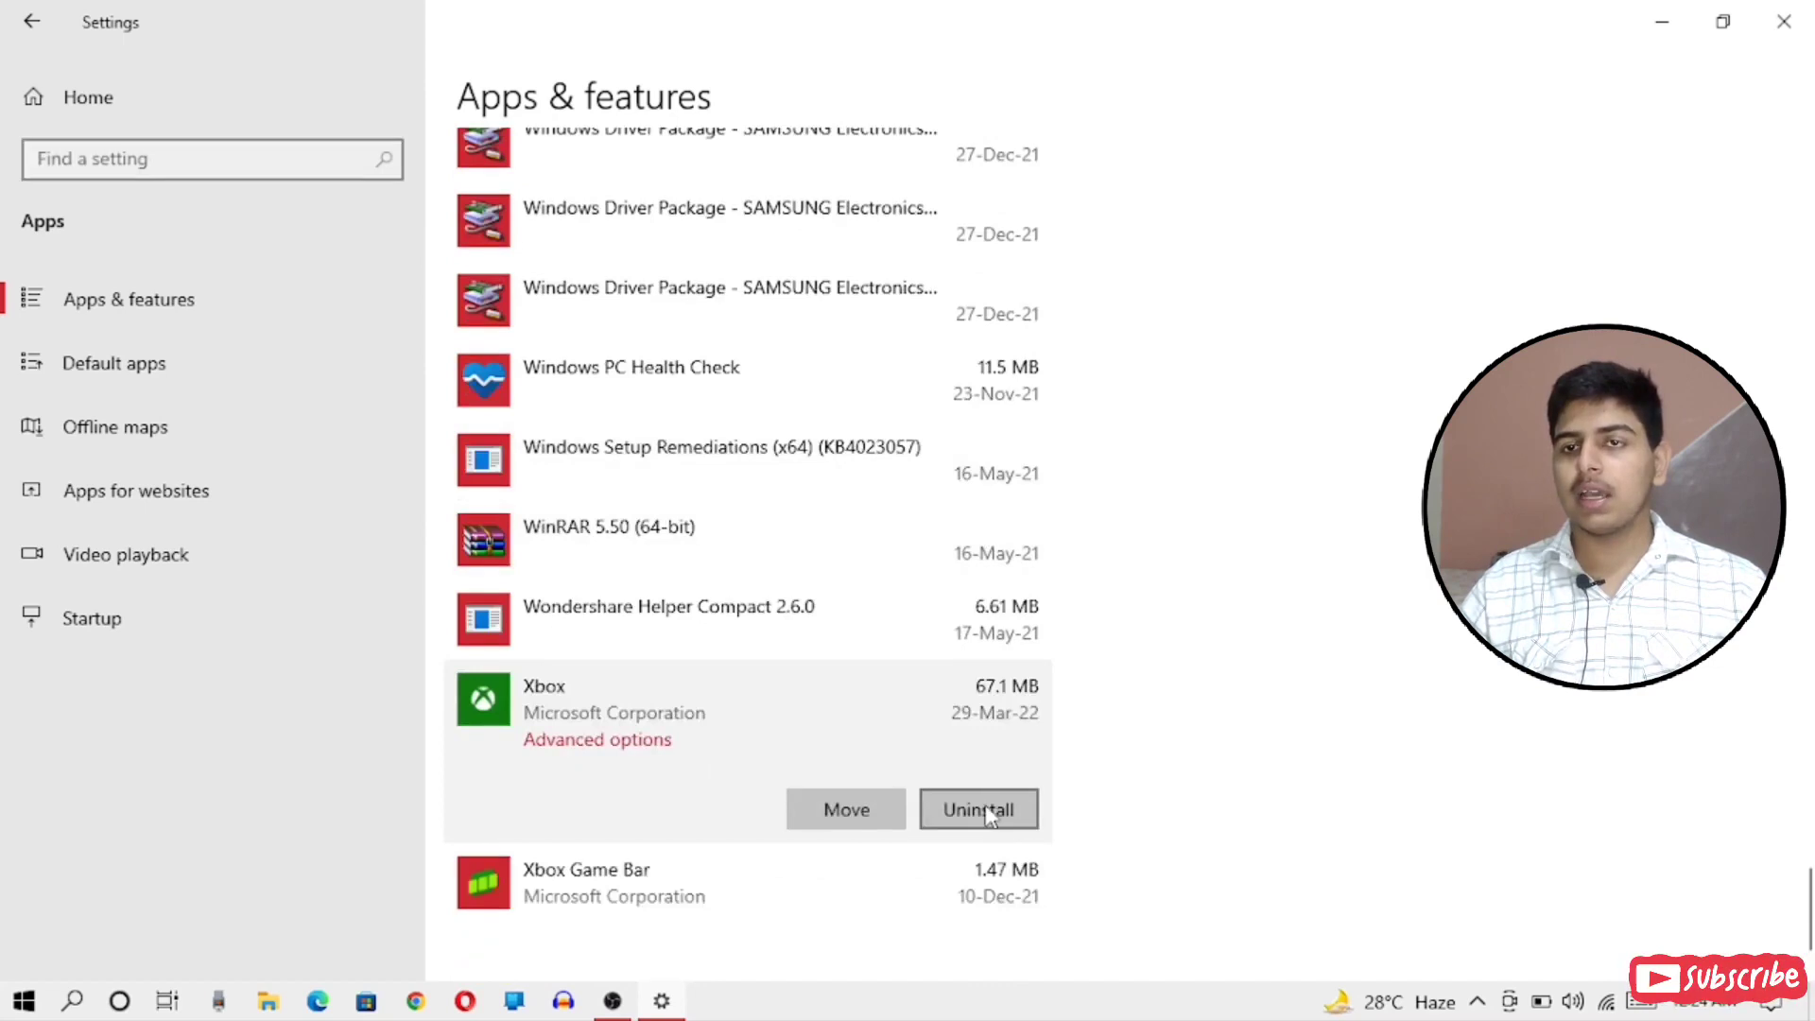
pyautogui.click(986, 810)
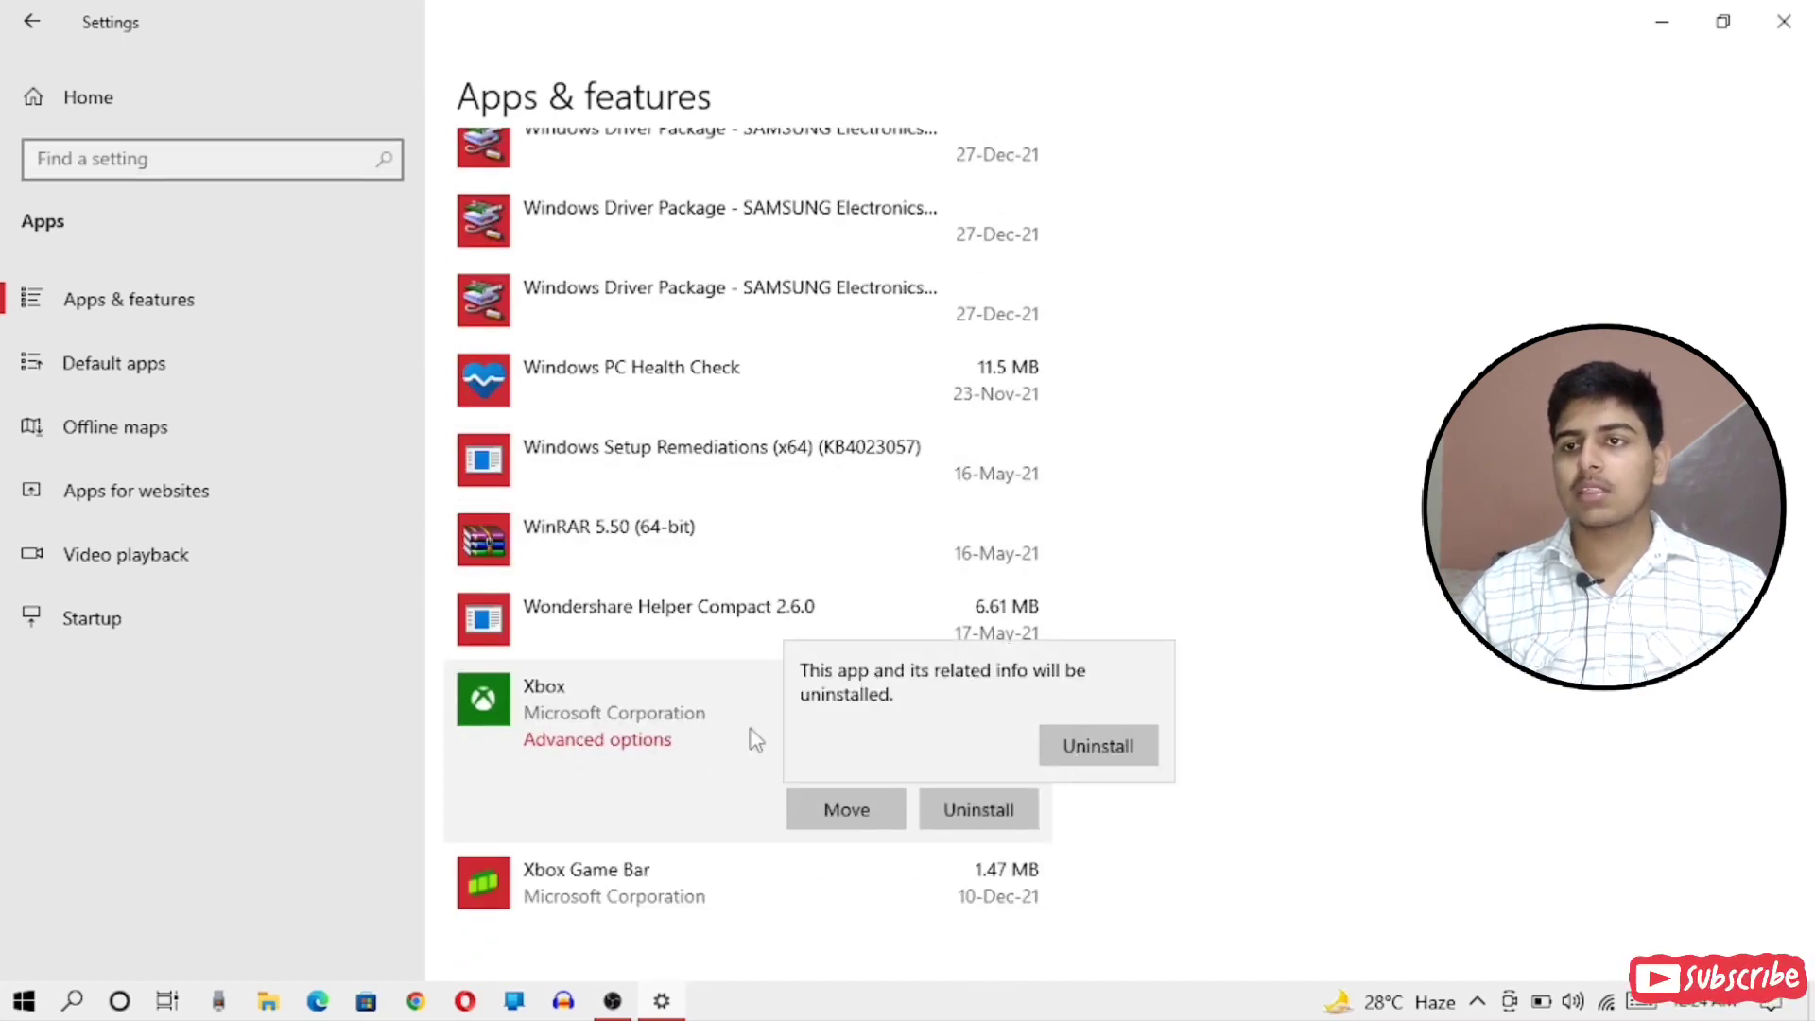
pyautogui.click(1125, 757)
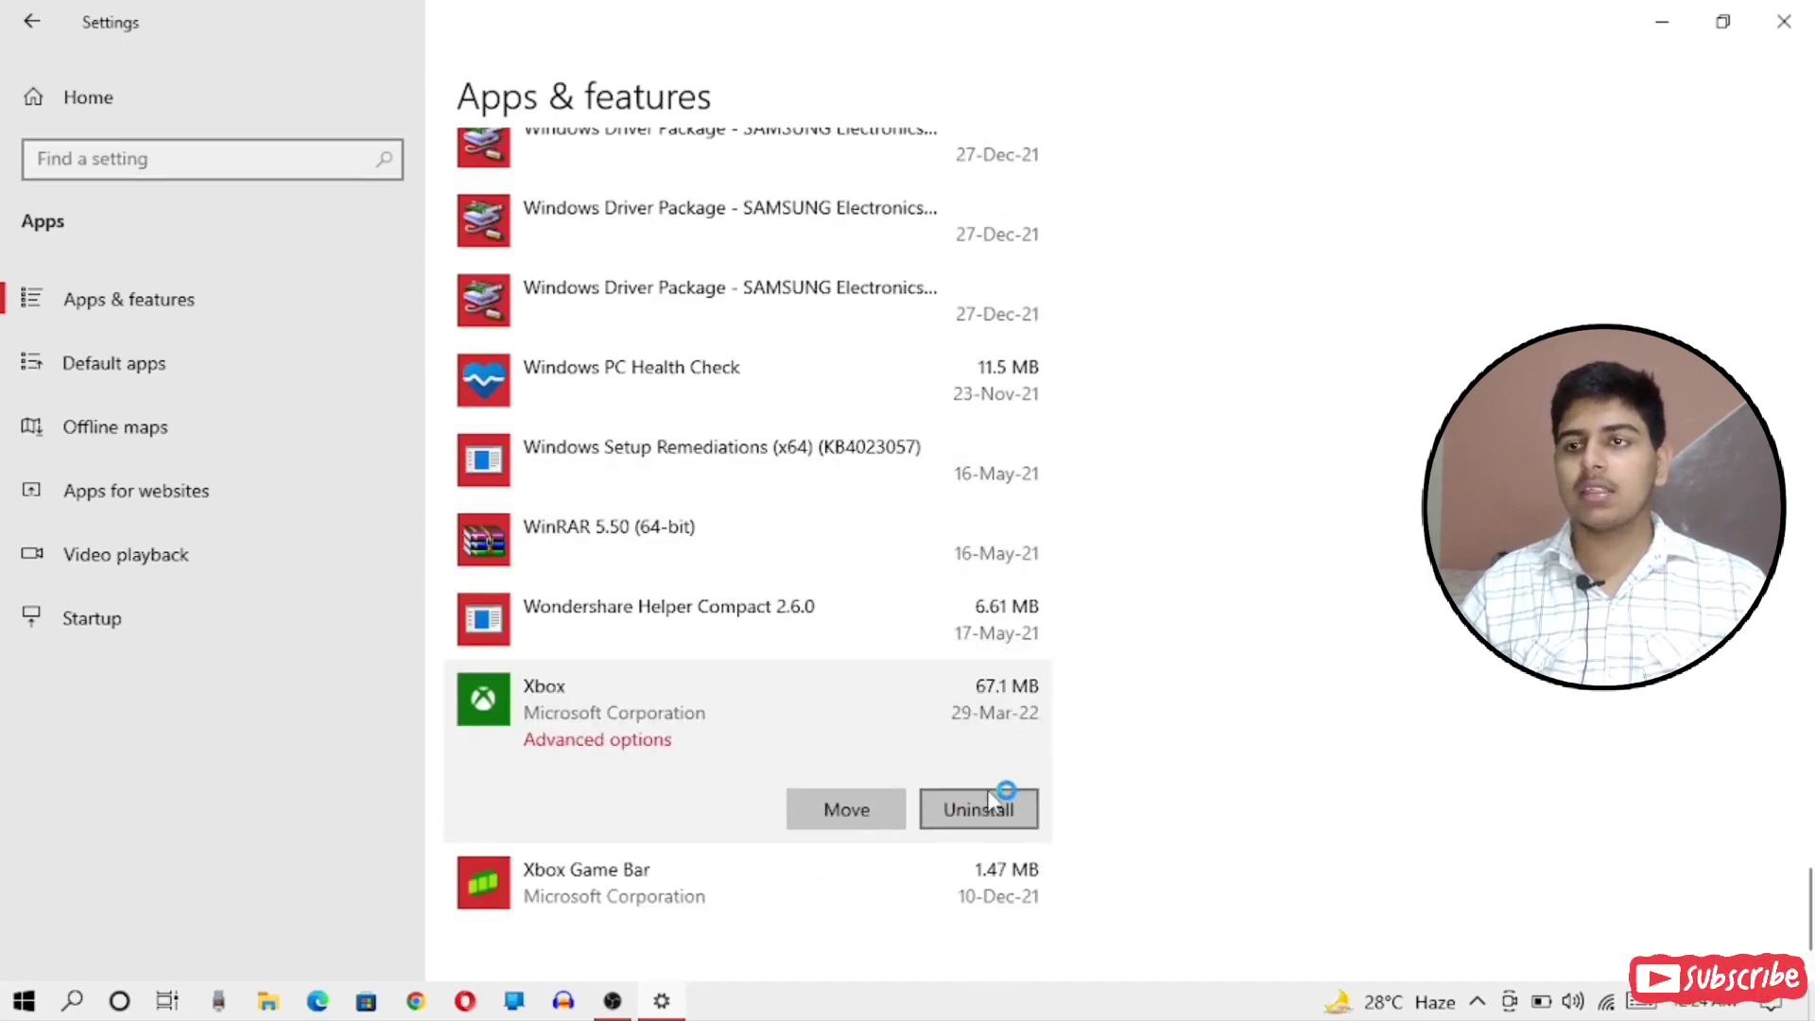
pyautogui.click(1002, 803)
pyautogui.click(1087, 743)
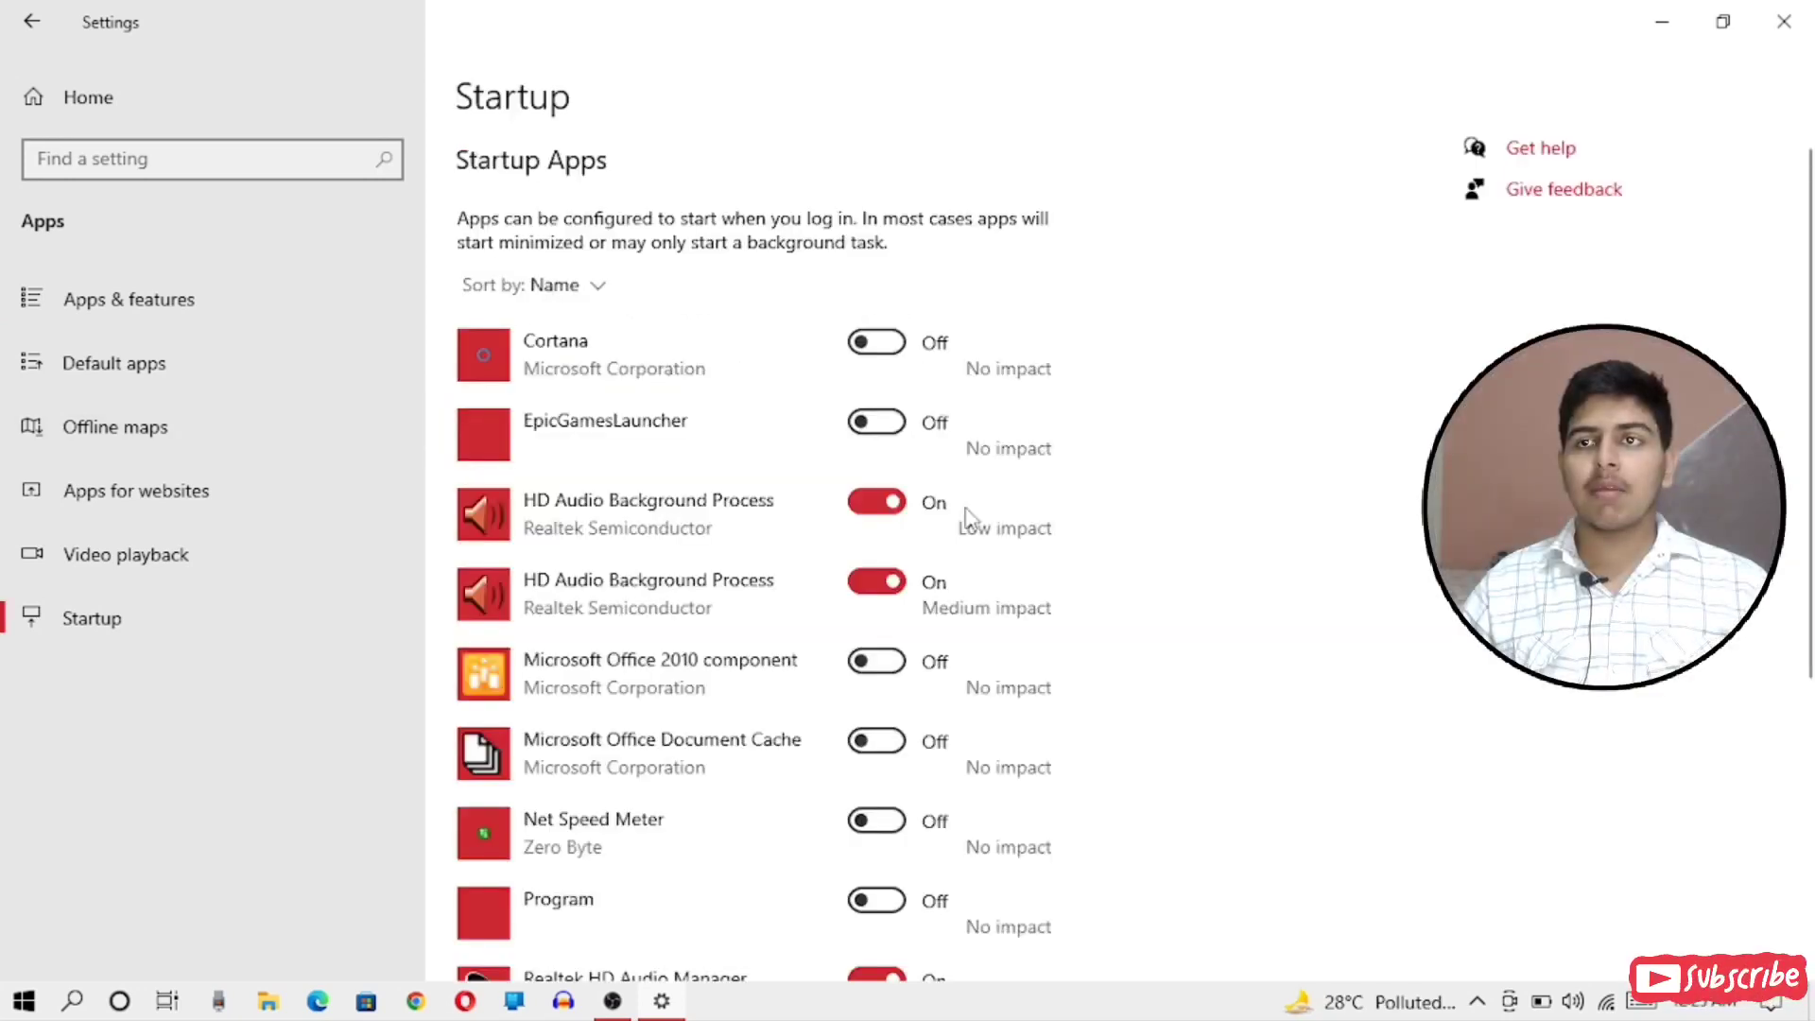
# - Review the Startup apps list for which programs launch at login and their impact ratings
pyautogui.scroll(-5, 916, 590)
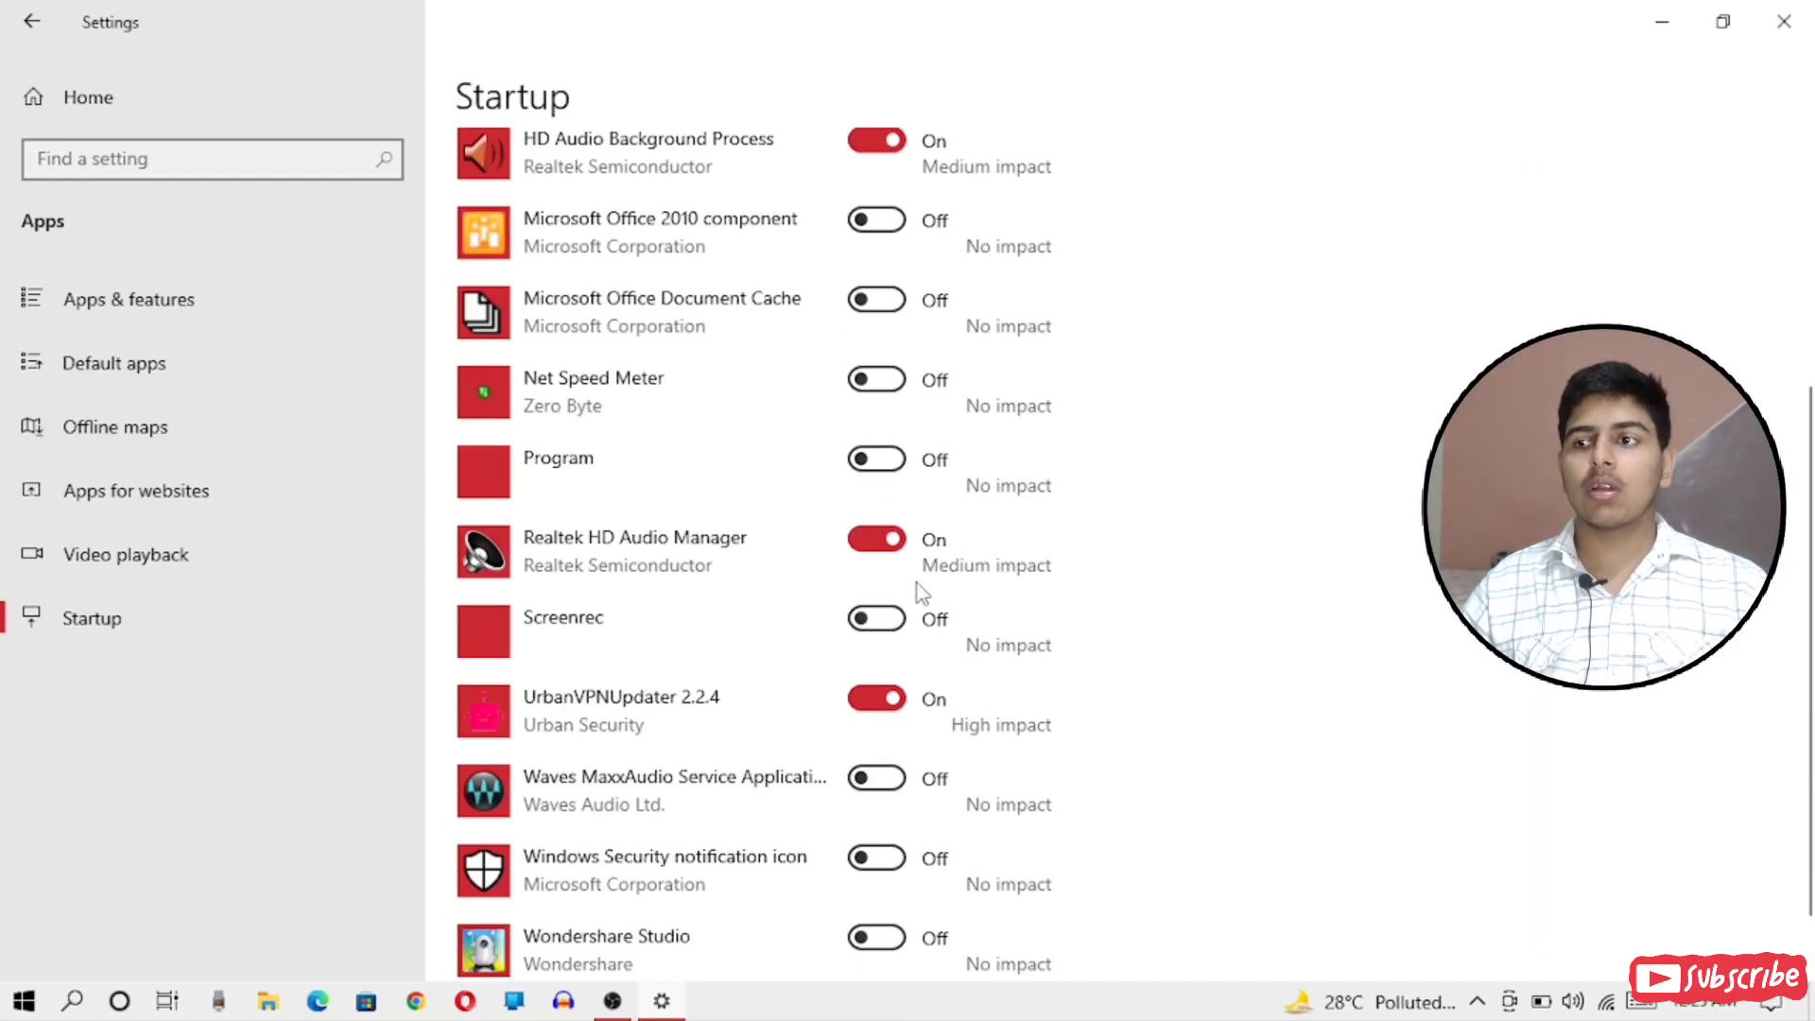
pyautogui.scroll(-1, 919, 588)
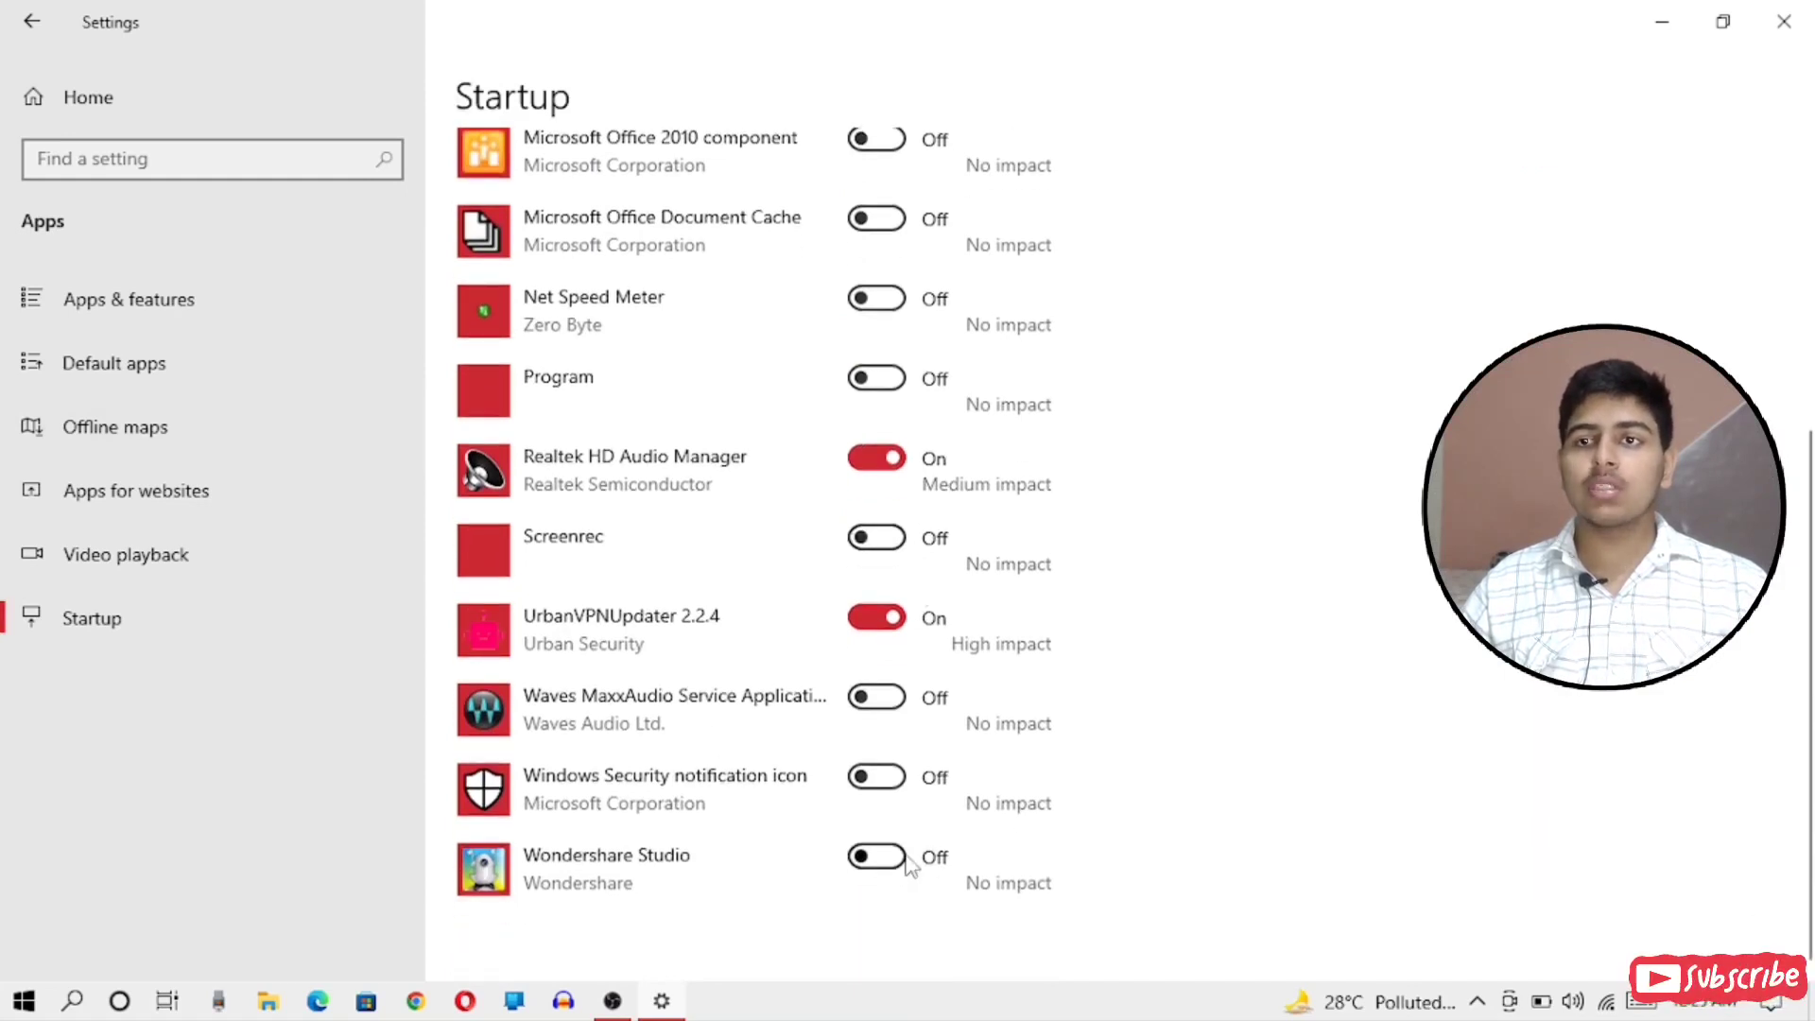
pyautogui.scroll(6, 790, 798)
pyautogui.scroll(-3, 791, 794)
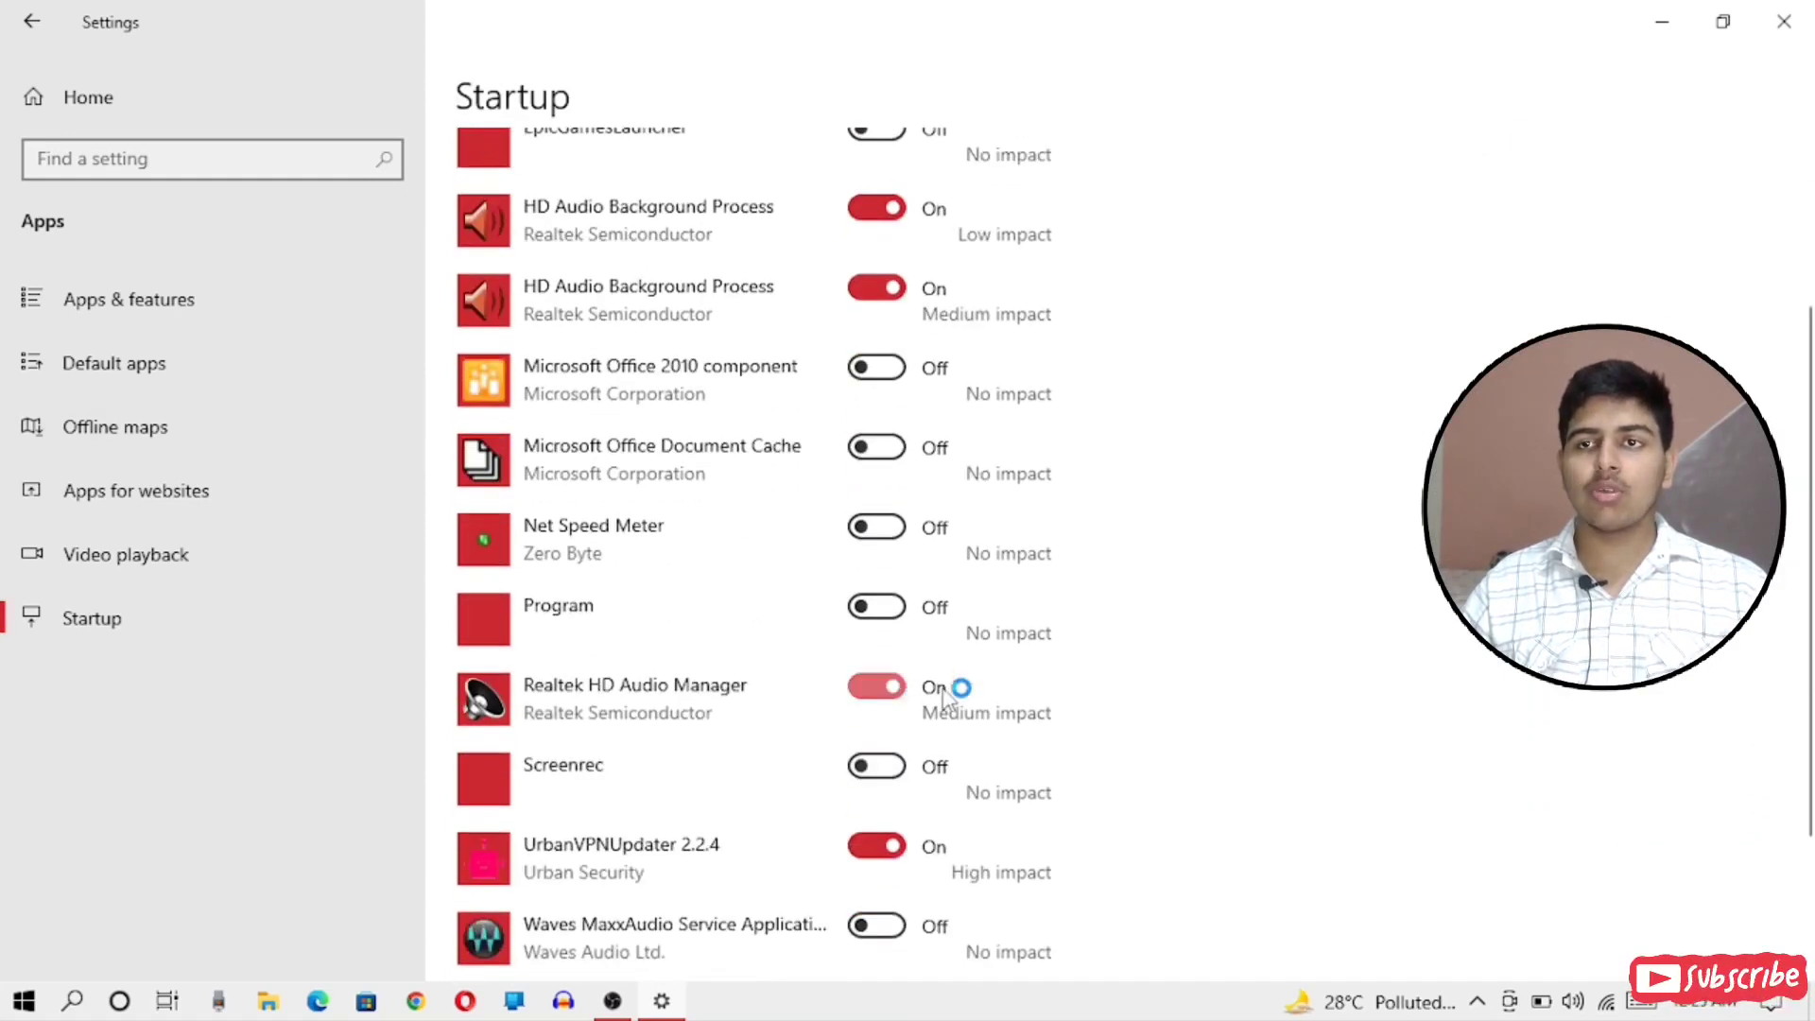
pyautogui.scroll(3, 945, 699)
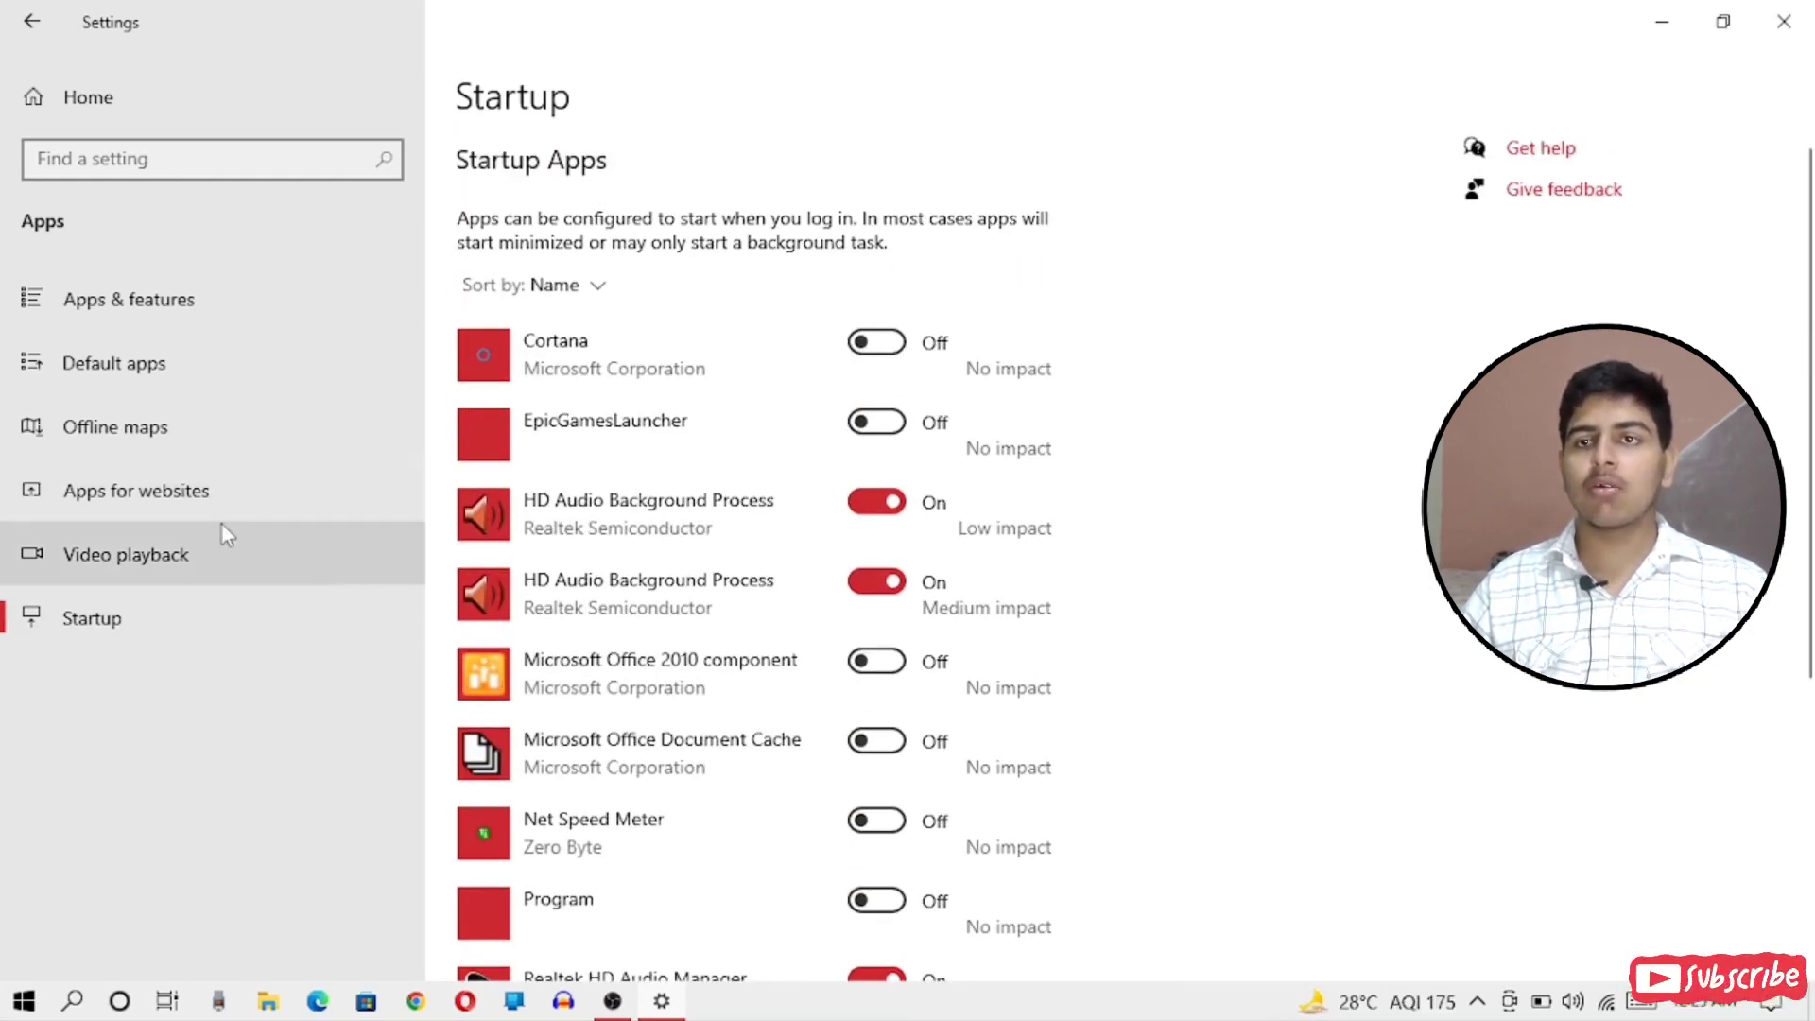
pyautogui.scroll(-1, 655, 675)
pyautogui.scroll(-5, 655, 674)
pyautogui.scroll(5, 652, 674)
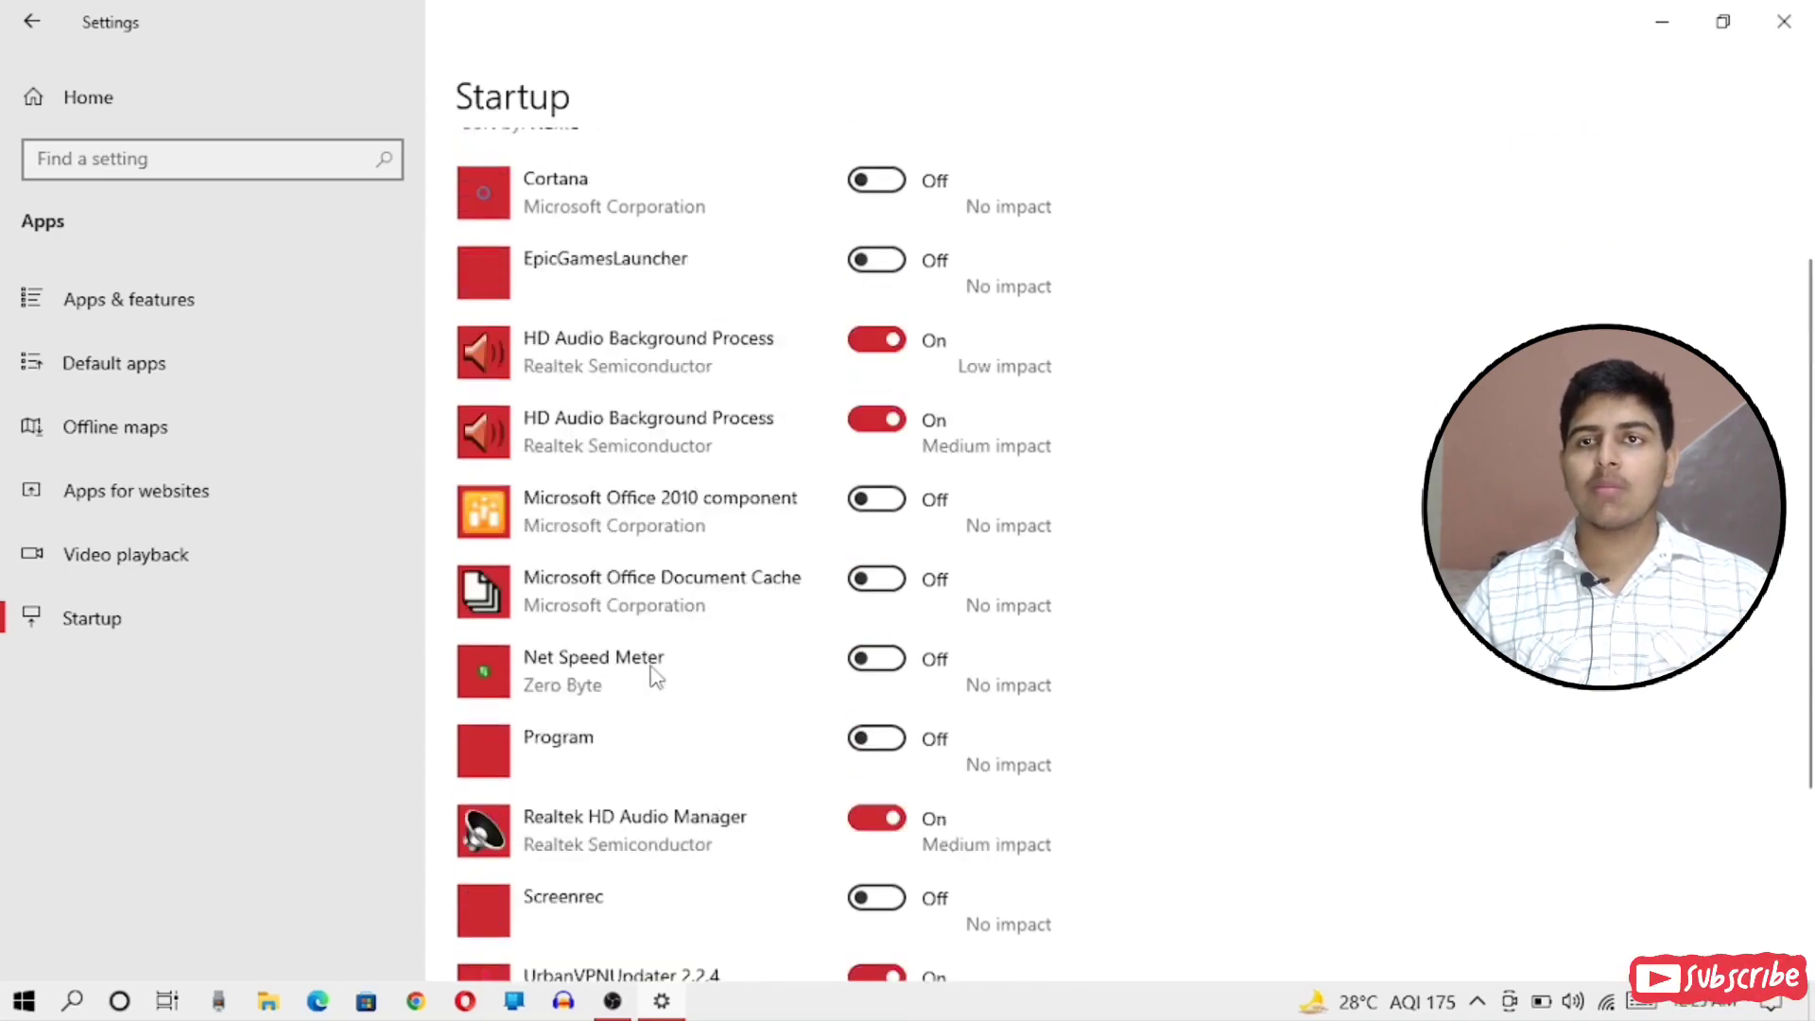
# - Turn off the search history stored on this device in the Search settings under Permissions & History
pyautogui.click(32, 21)
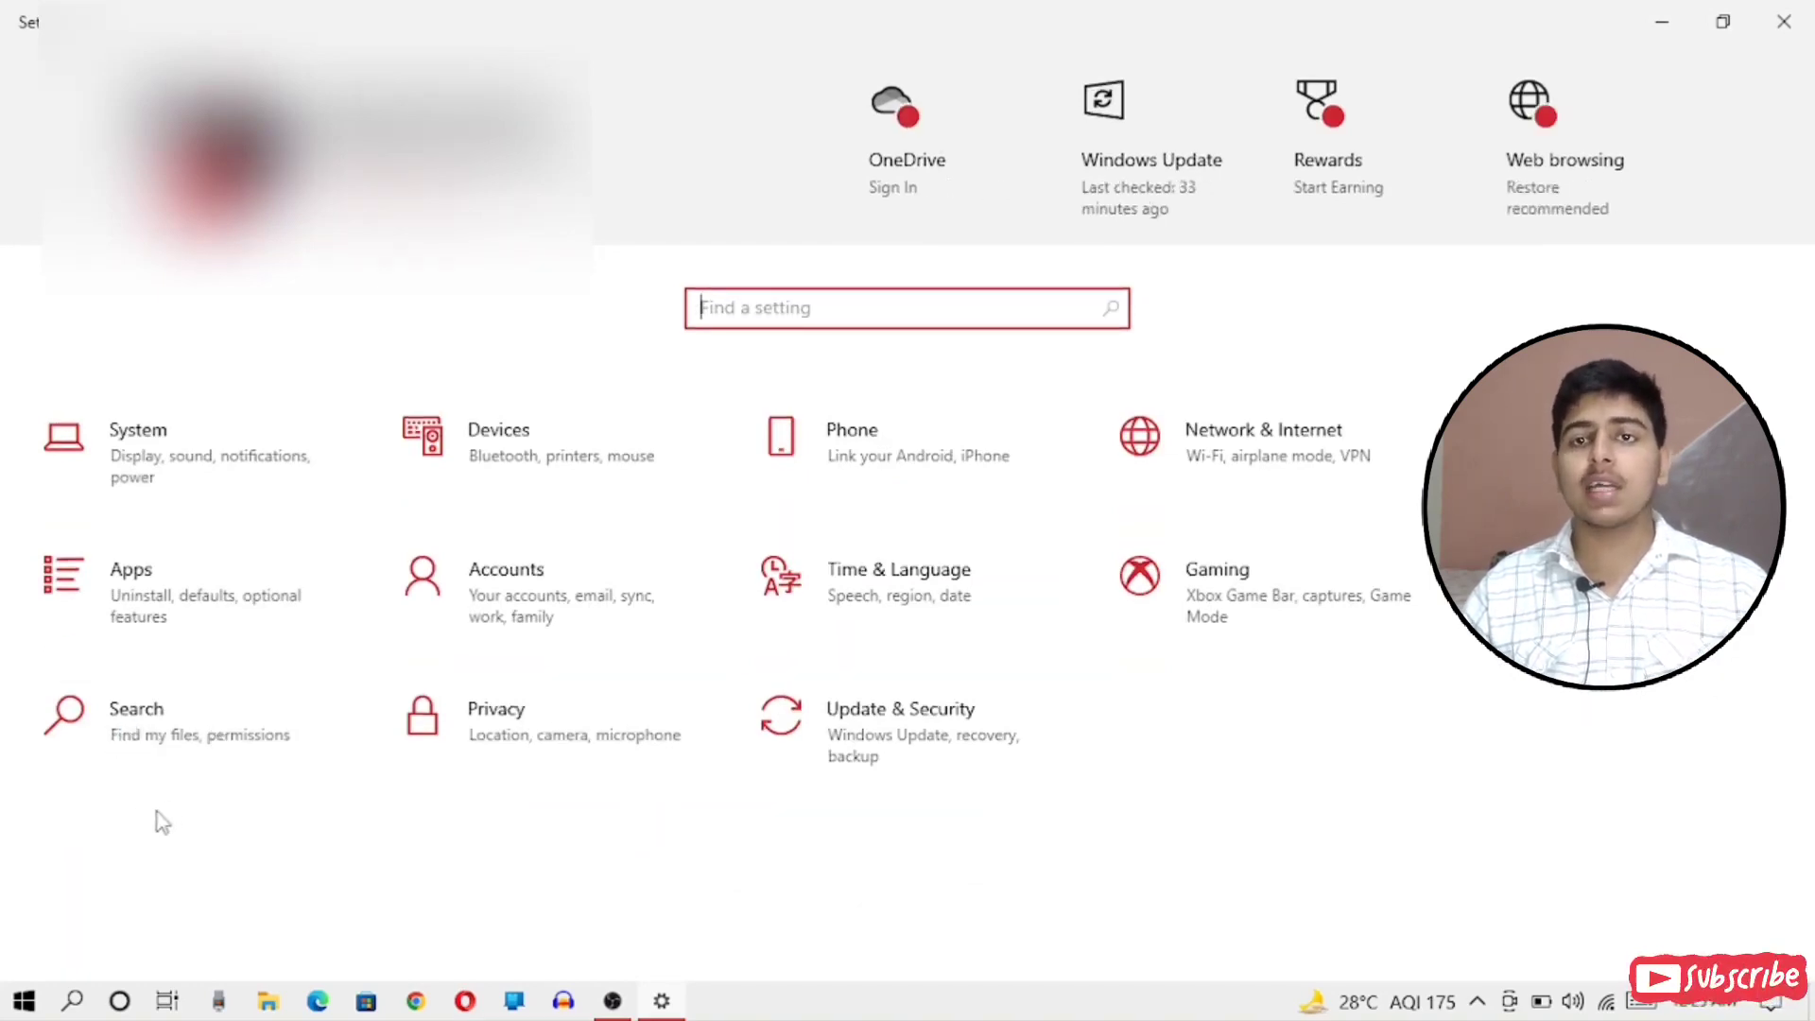
pyautogui.click(202, 695)
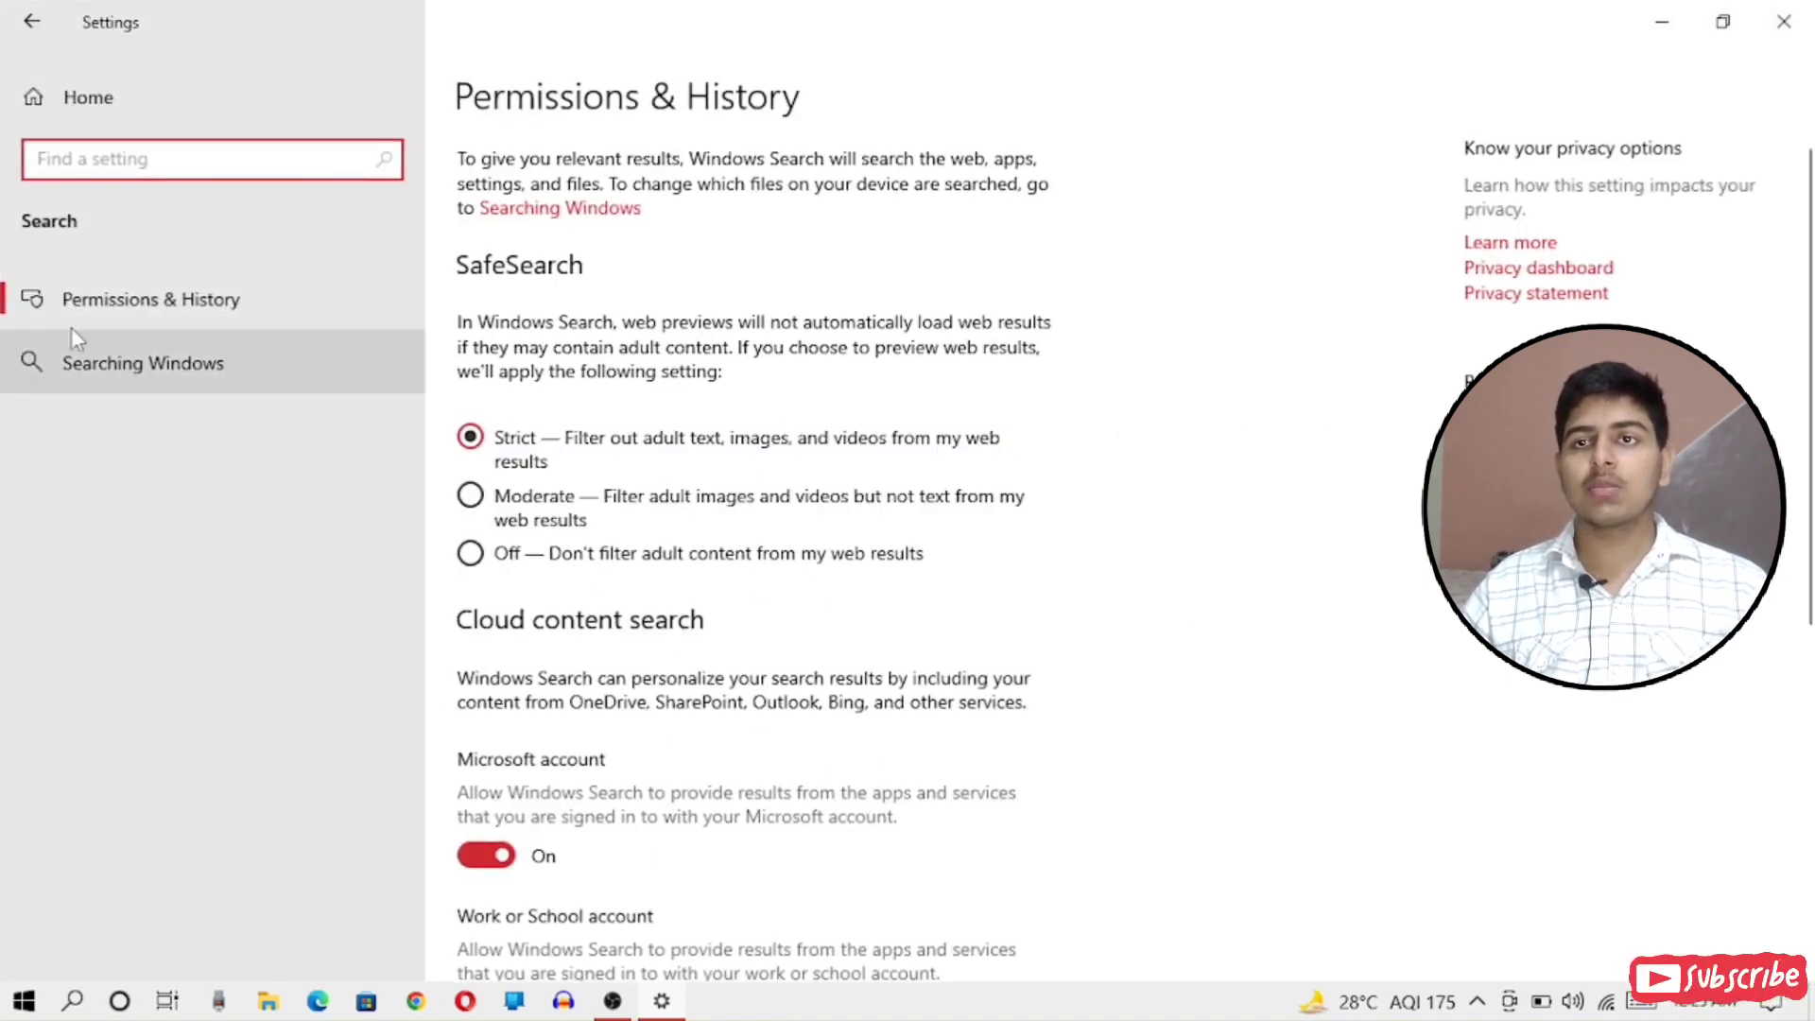
pyautogui.scroll(-1, 763, 310)
pyautogui.scroll(-5, 764, 310)
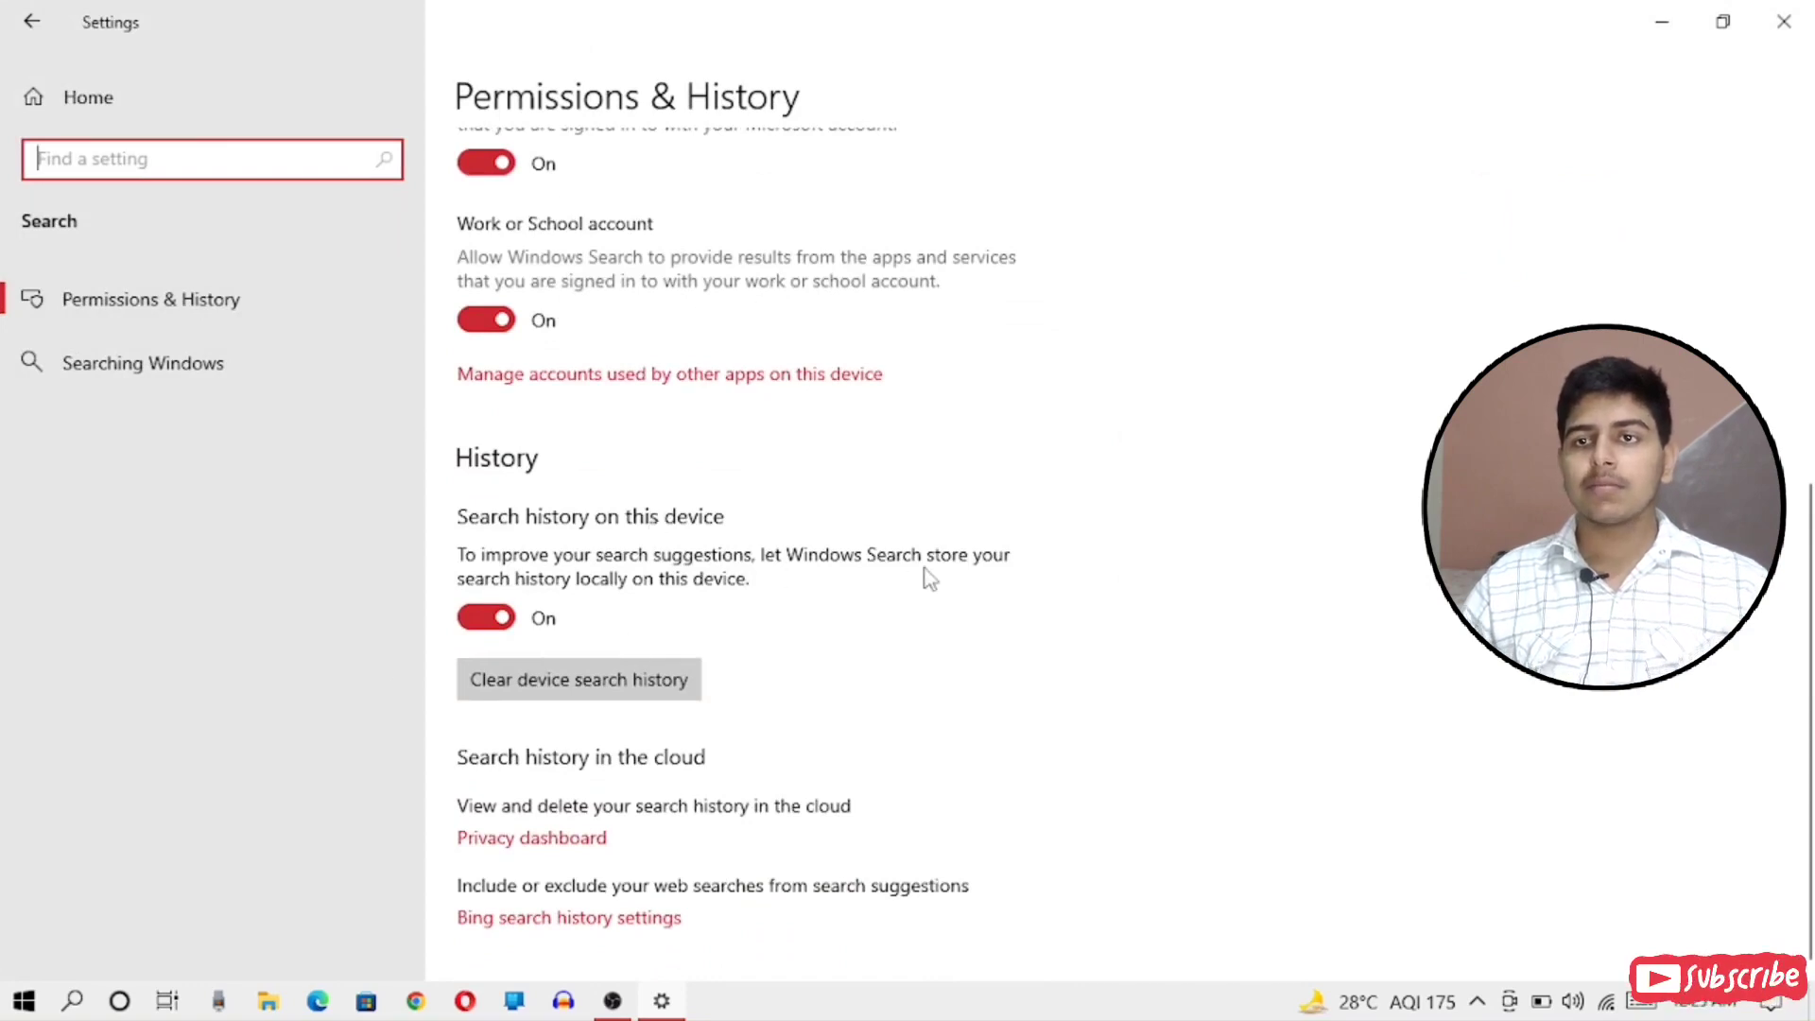
pyautogui.click(485, 618)
pyautogui.scroll(4, 662, 501)
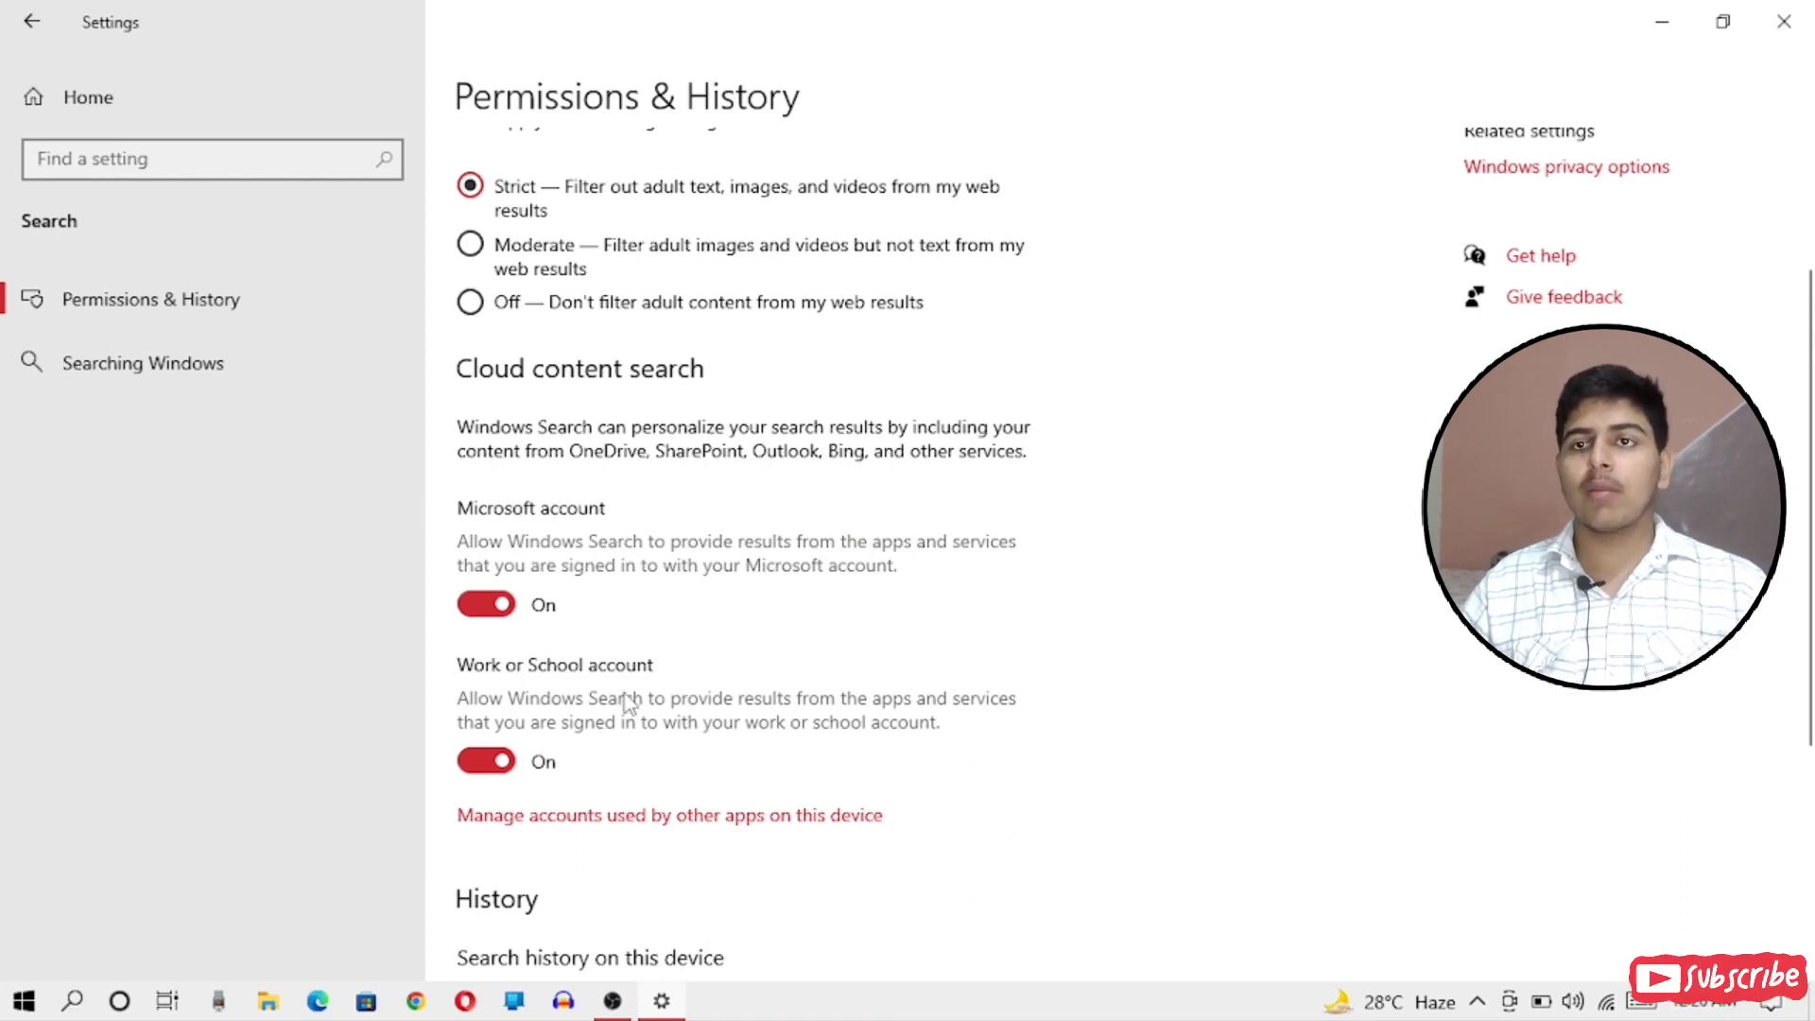
pyautogui.scroll(3, 624, 704)
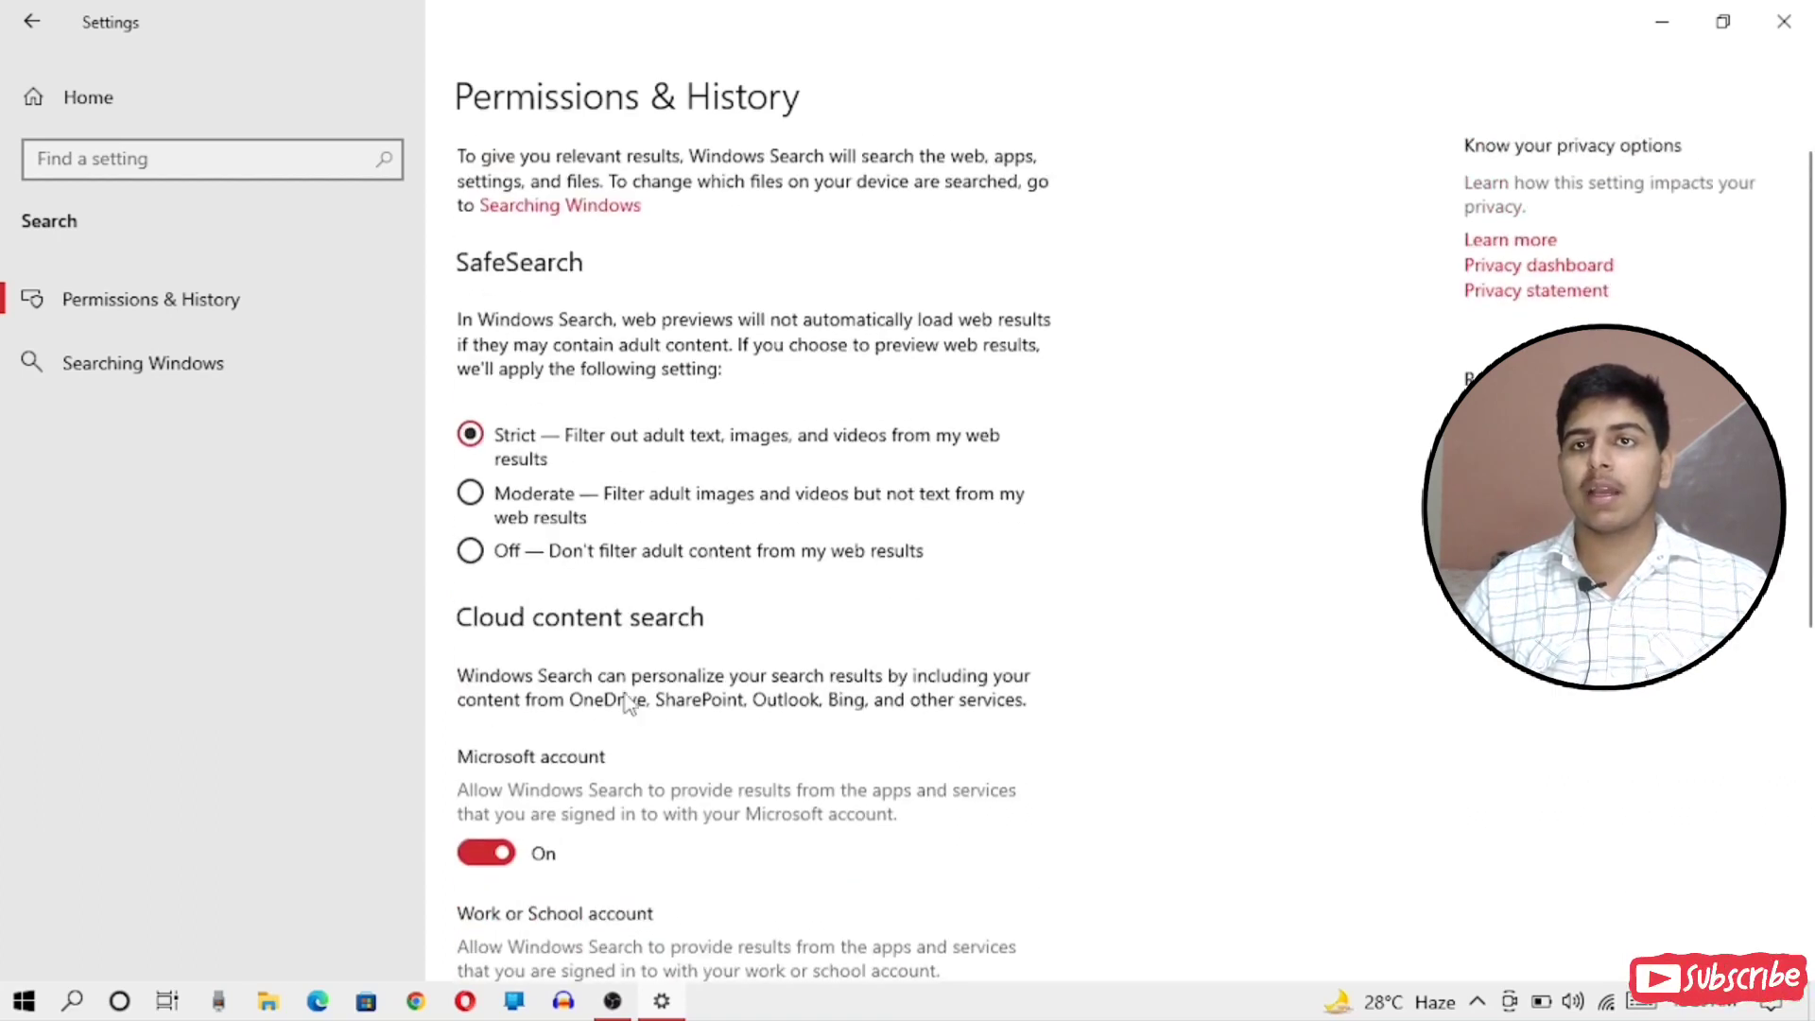
# - Open the Privacy settings and review the Location, Camera and Microphone app permissions
pyautogui.click(31, 20)
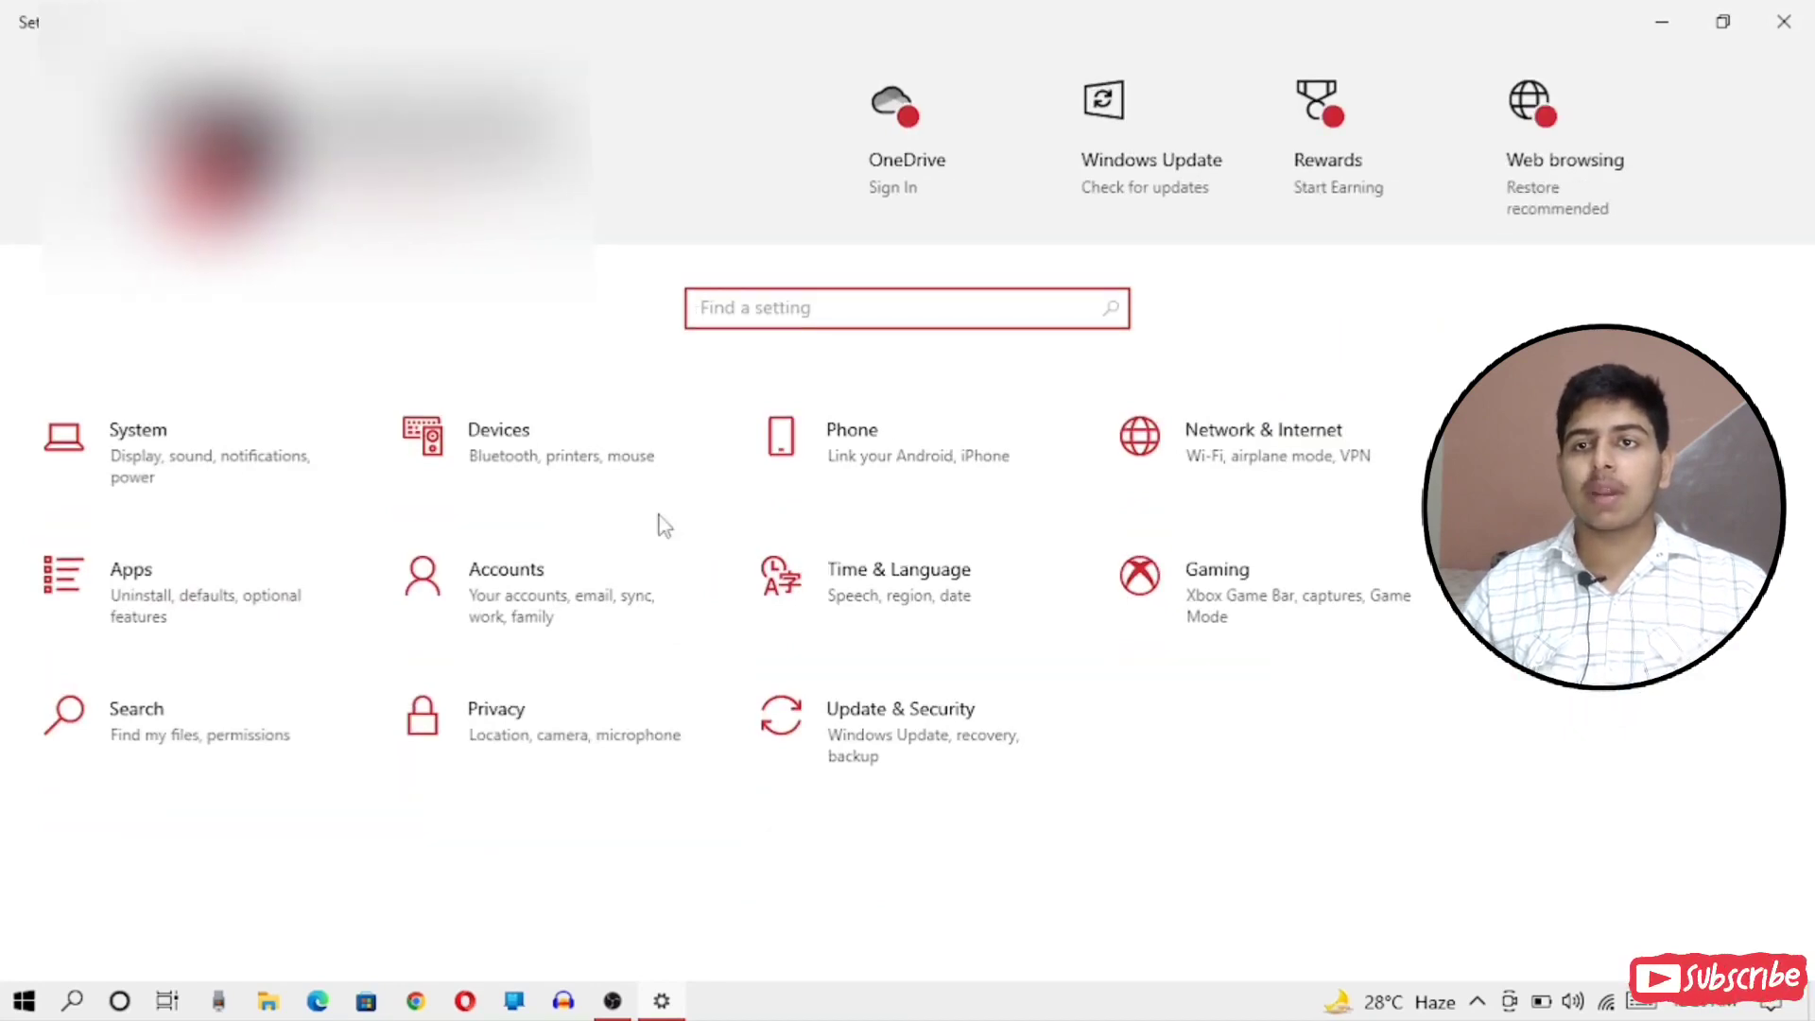
pyautogui.click(506, 758)
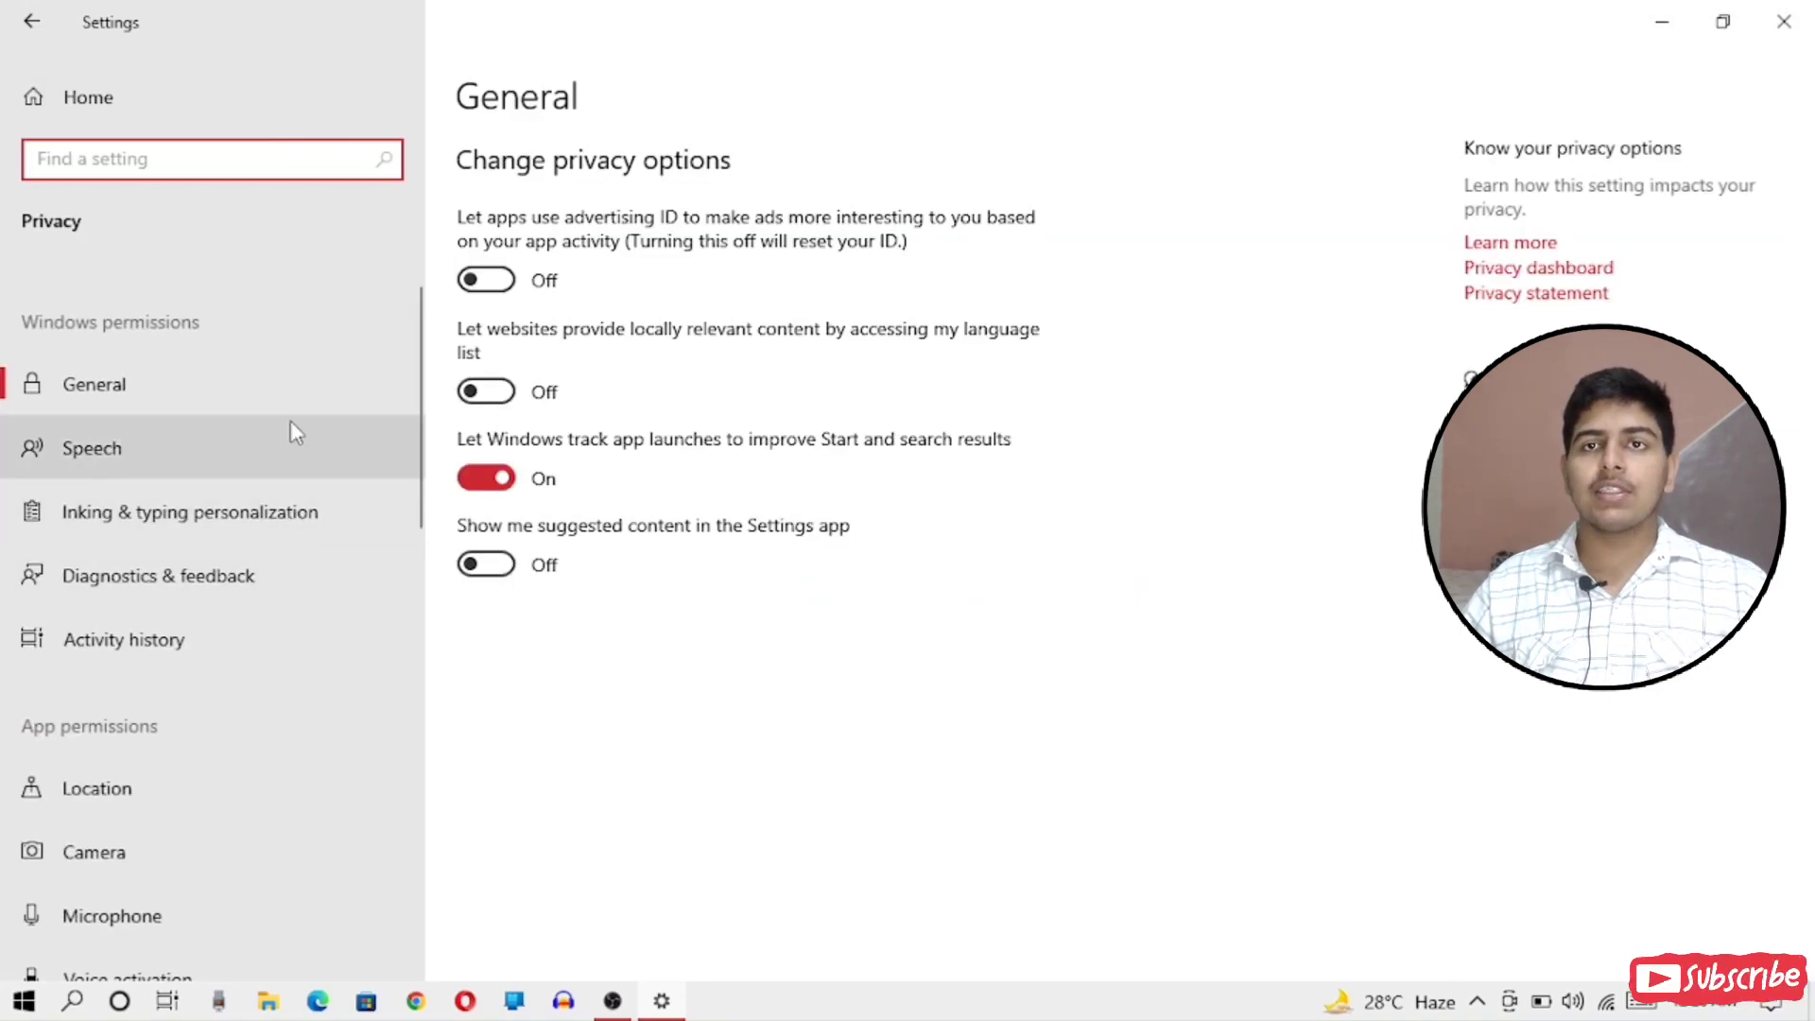
pyautogui.scroll(-4, 231, 713)
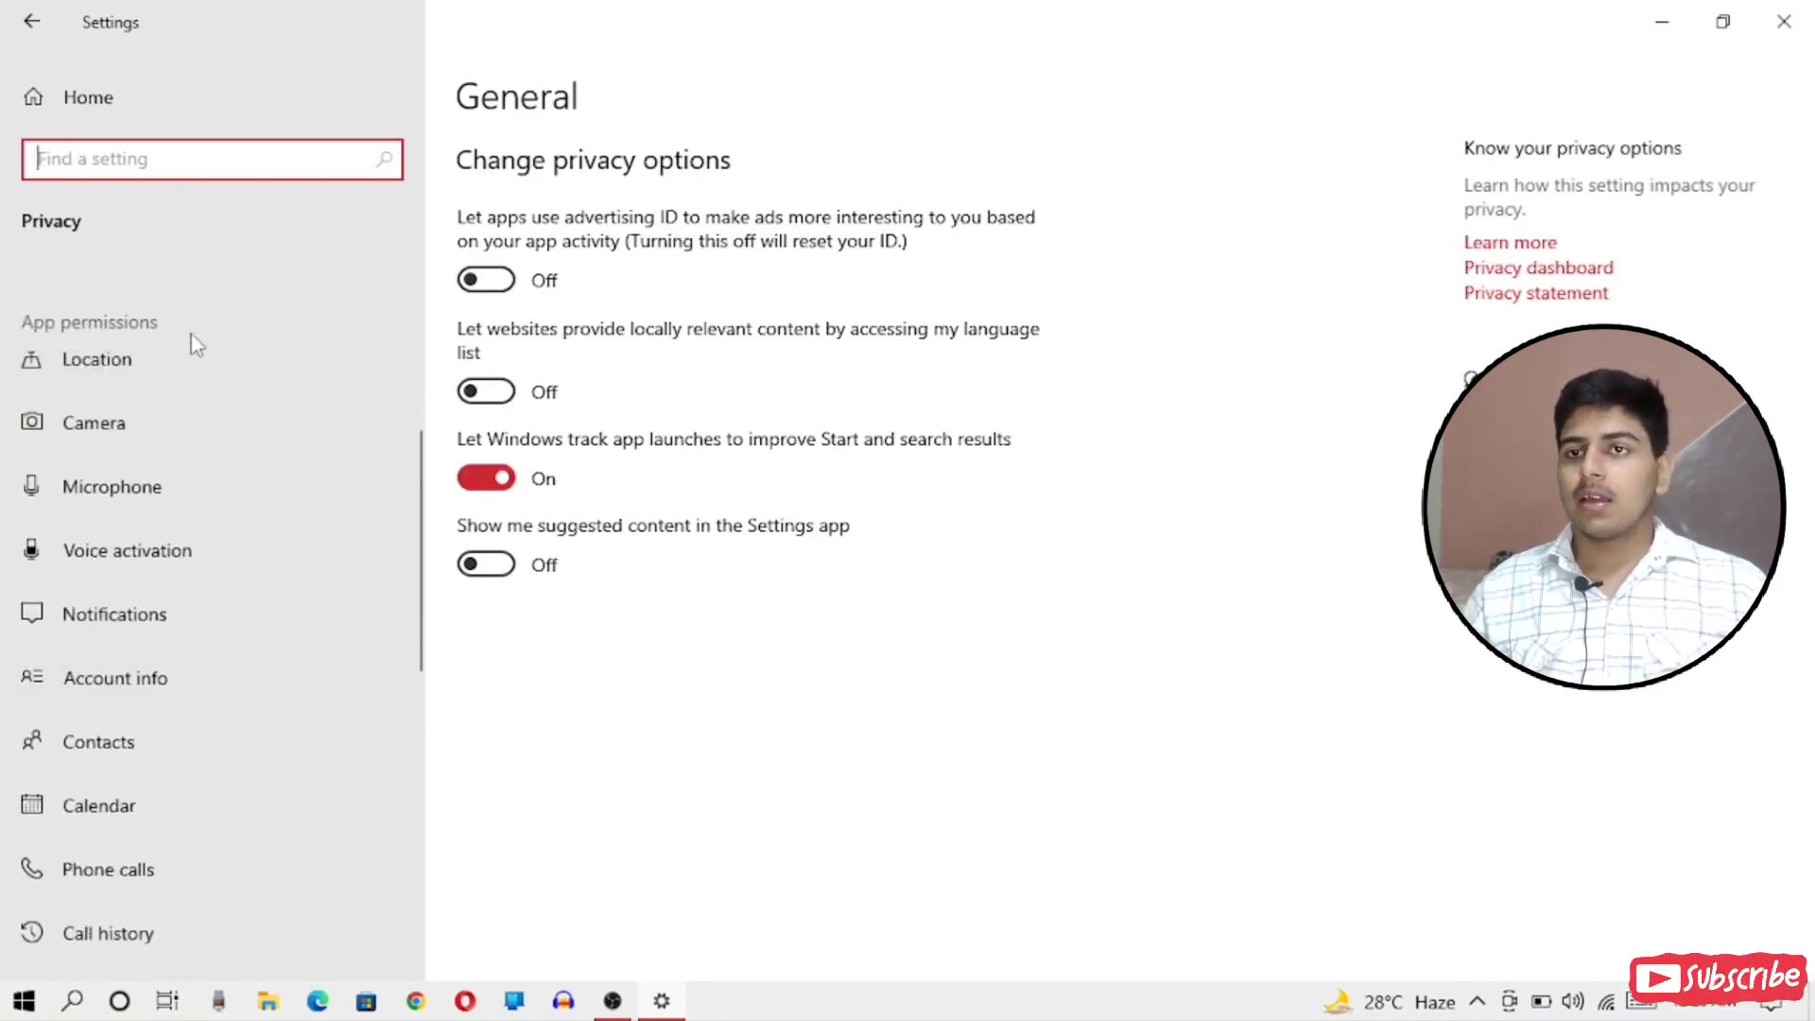
pyautogui.click(151, 376)
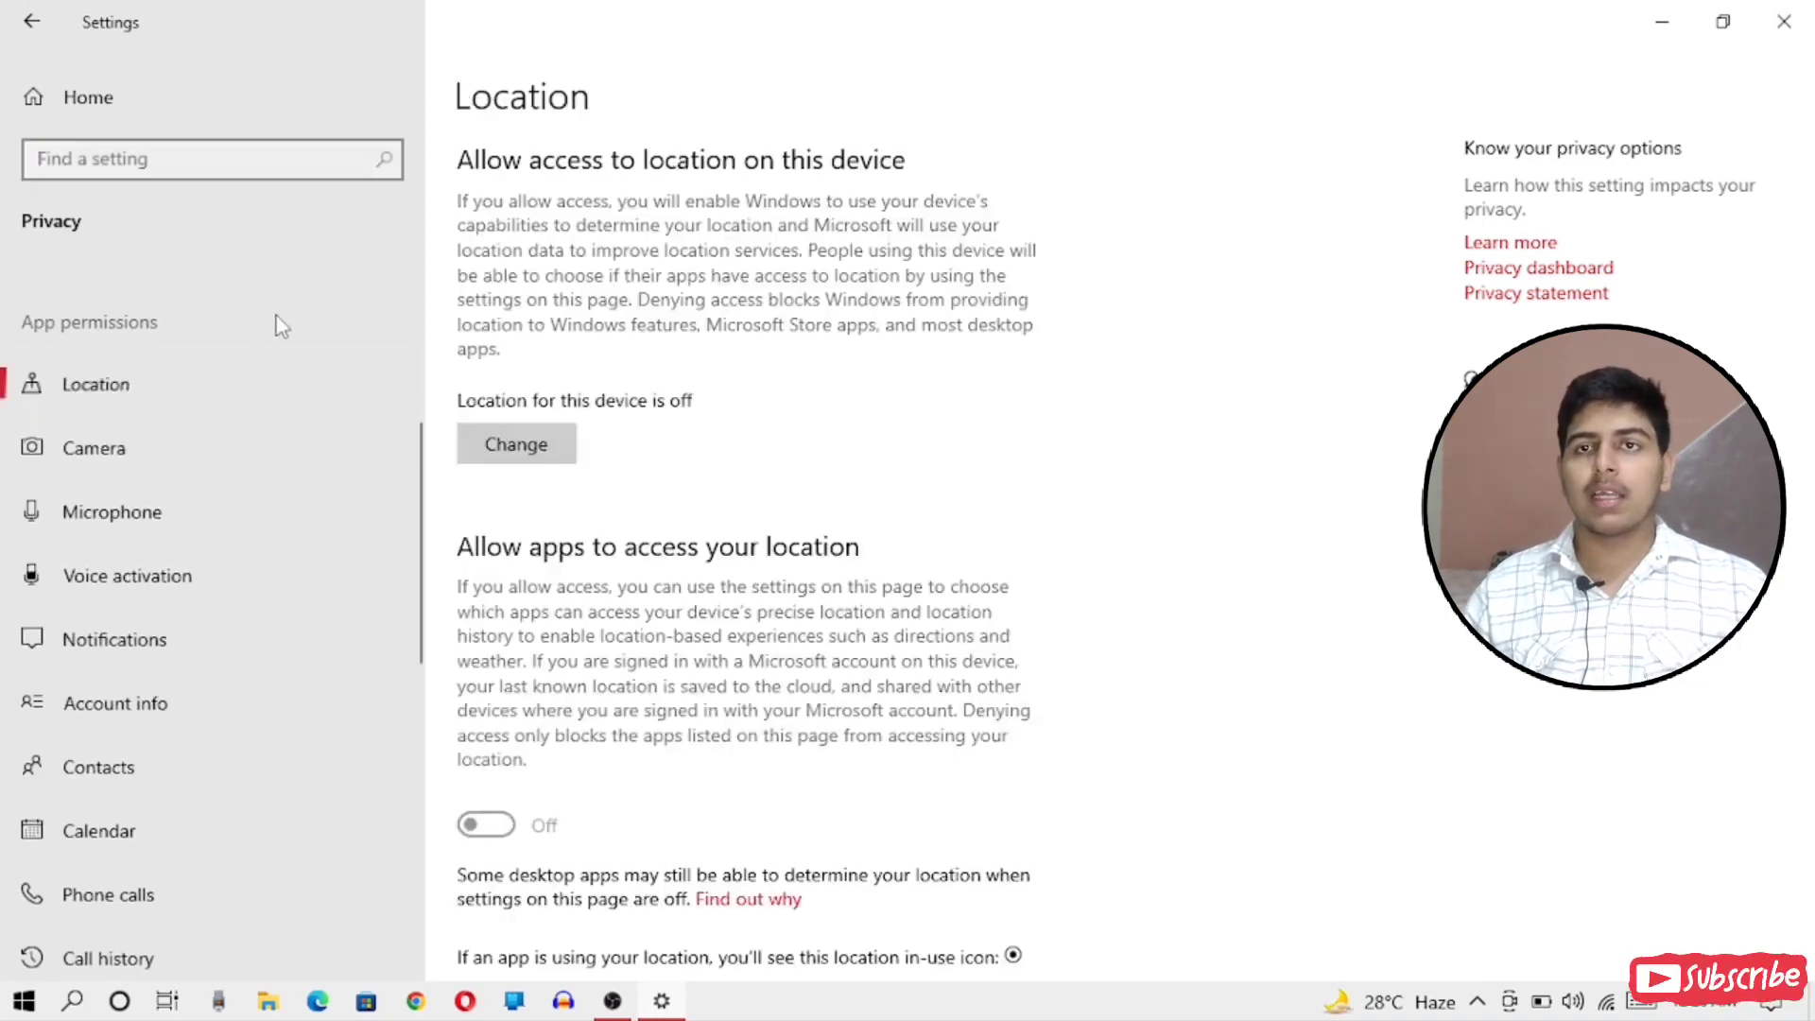
pyautogui.scroll(-10, 559, 463)
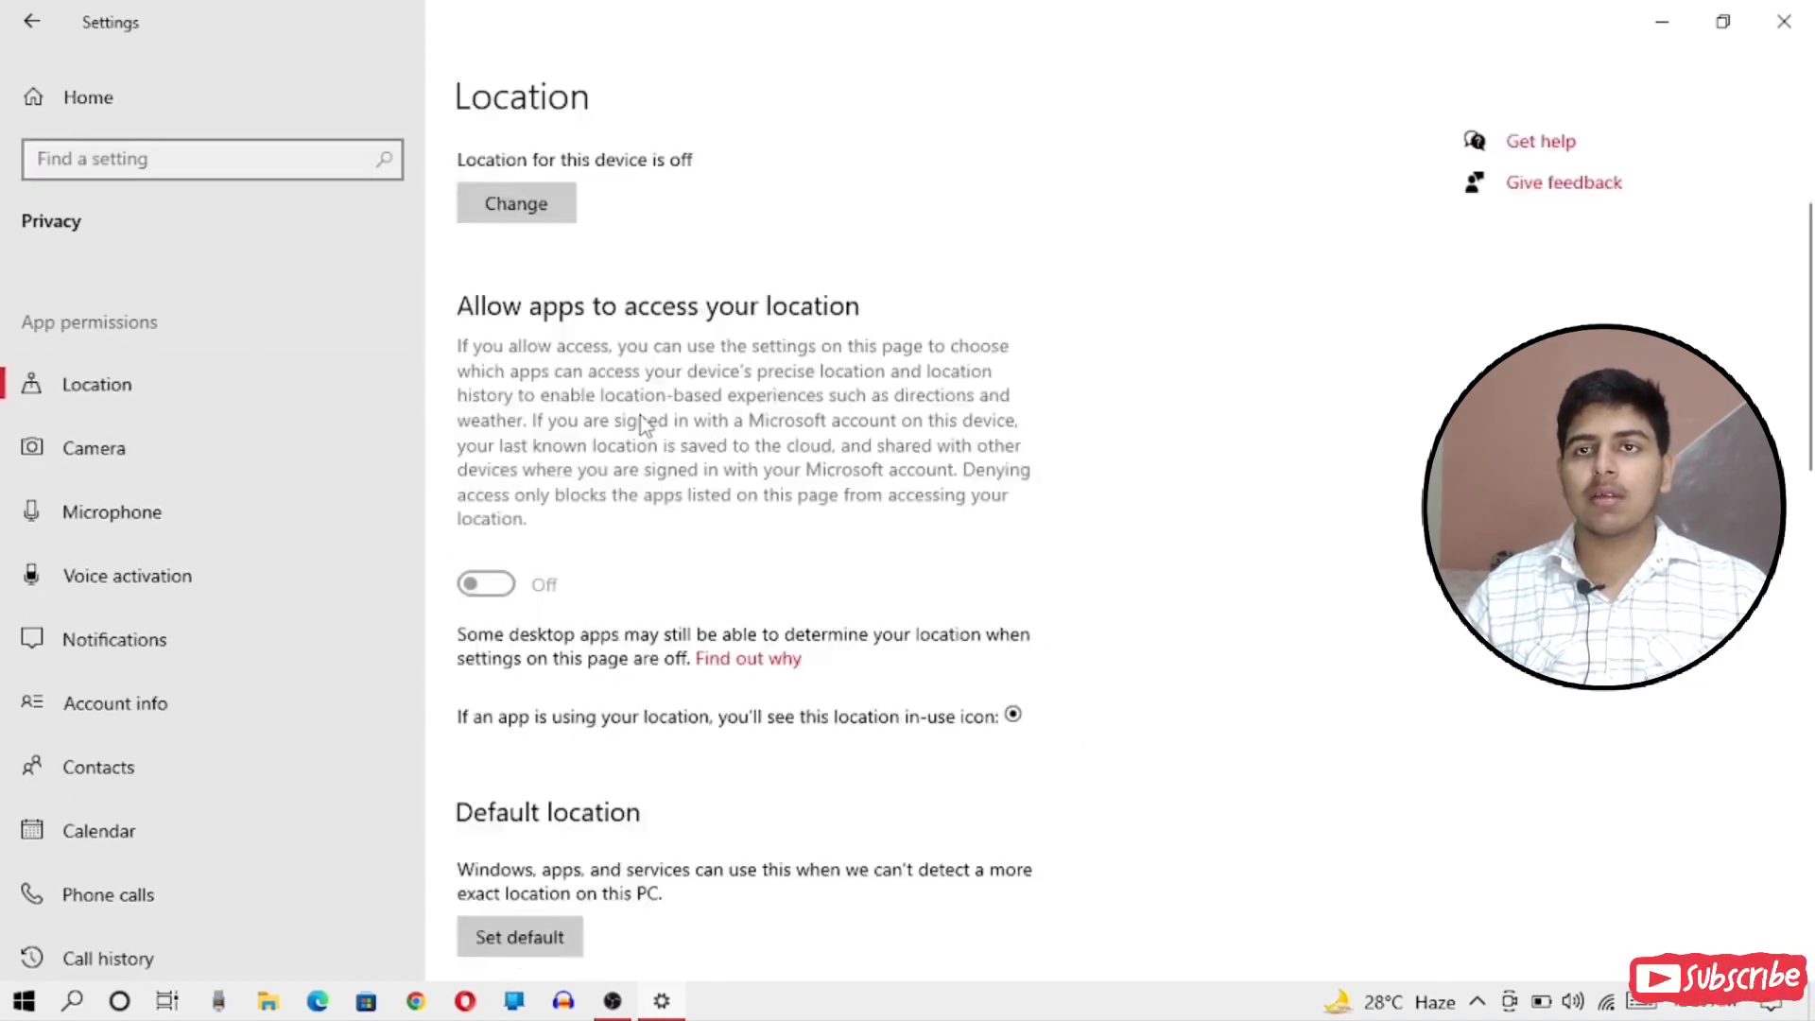
pyautogui.scroll(10, 636, 417)
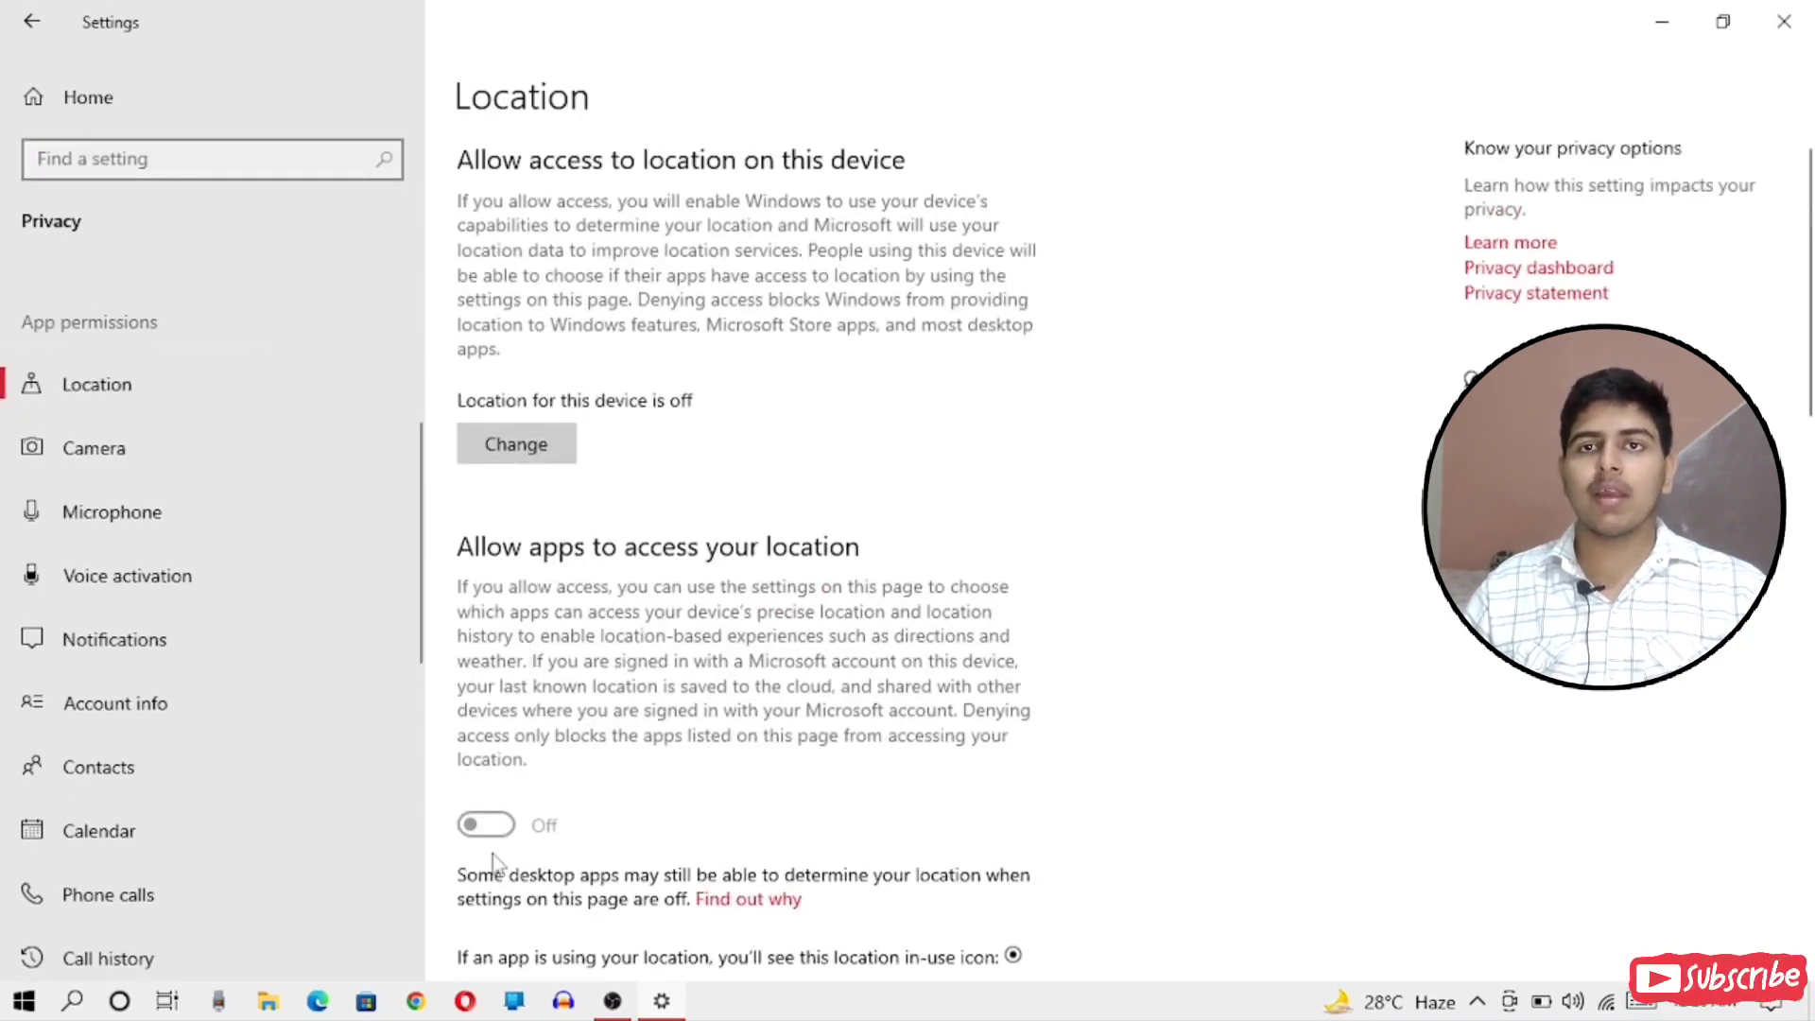
pyautogui.click(187, 454)
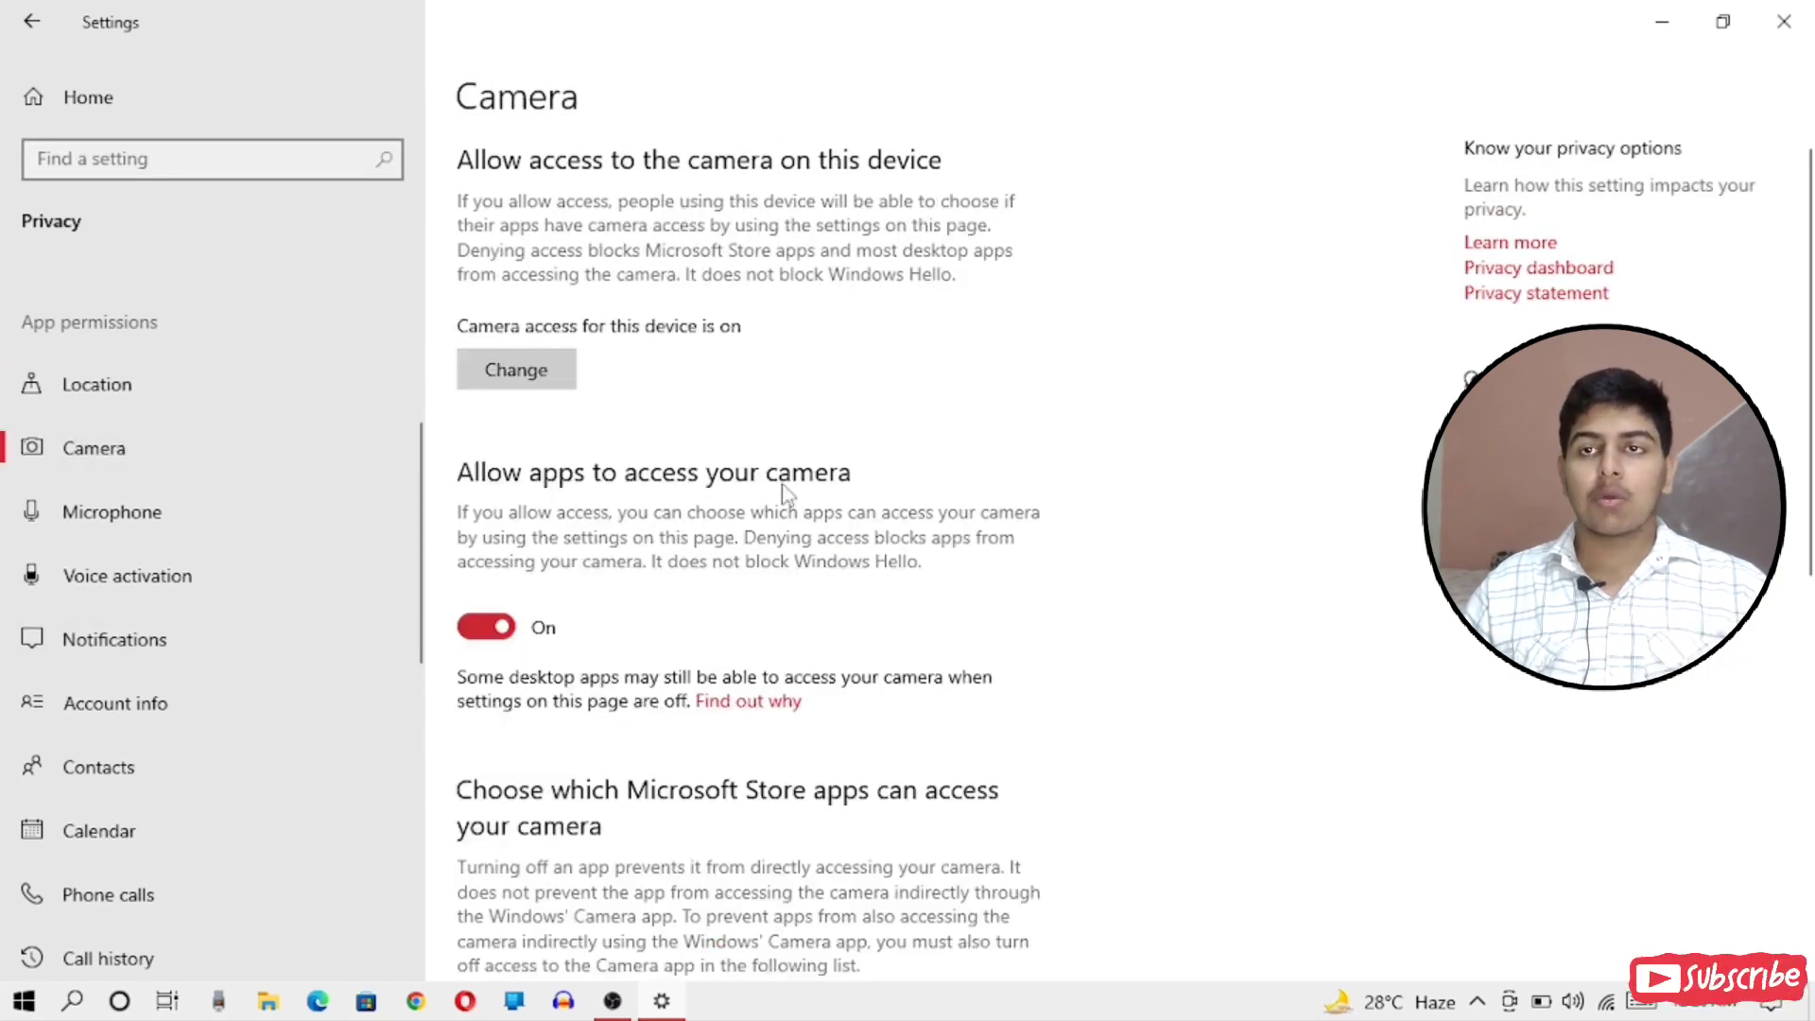
pyautogui.click(338, 511)
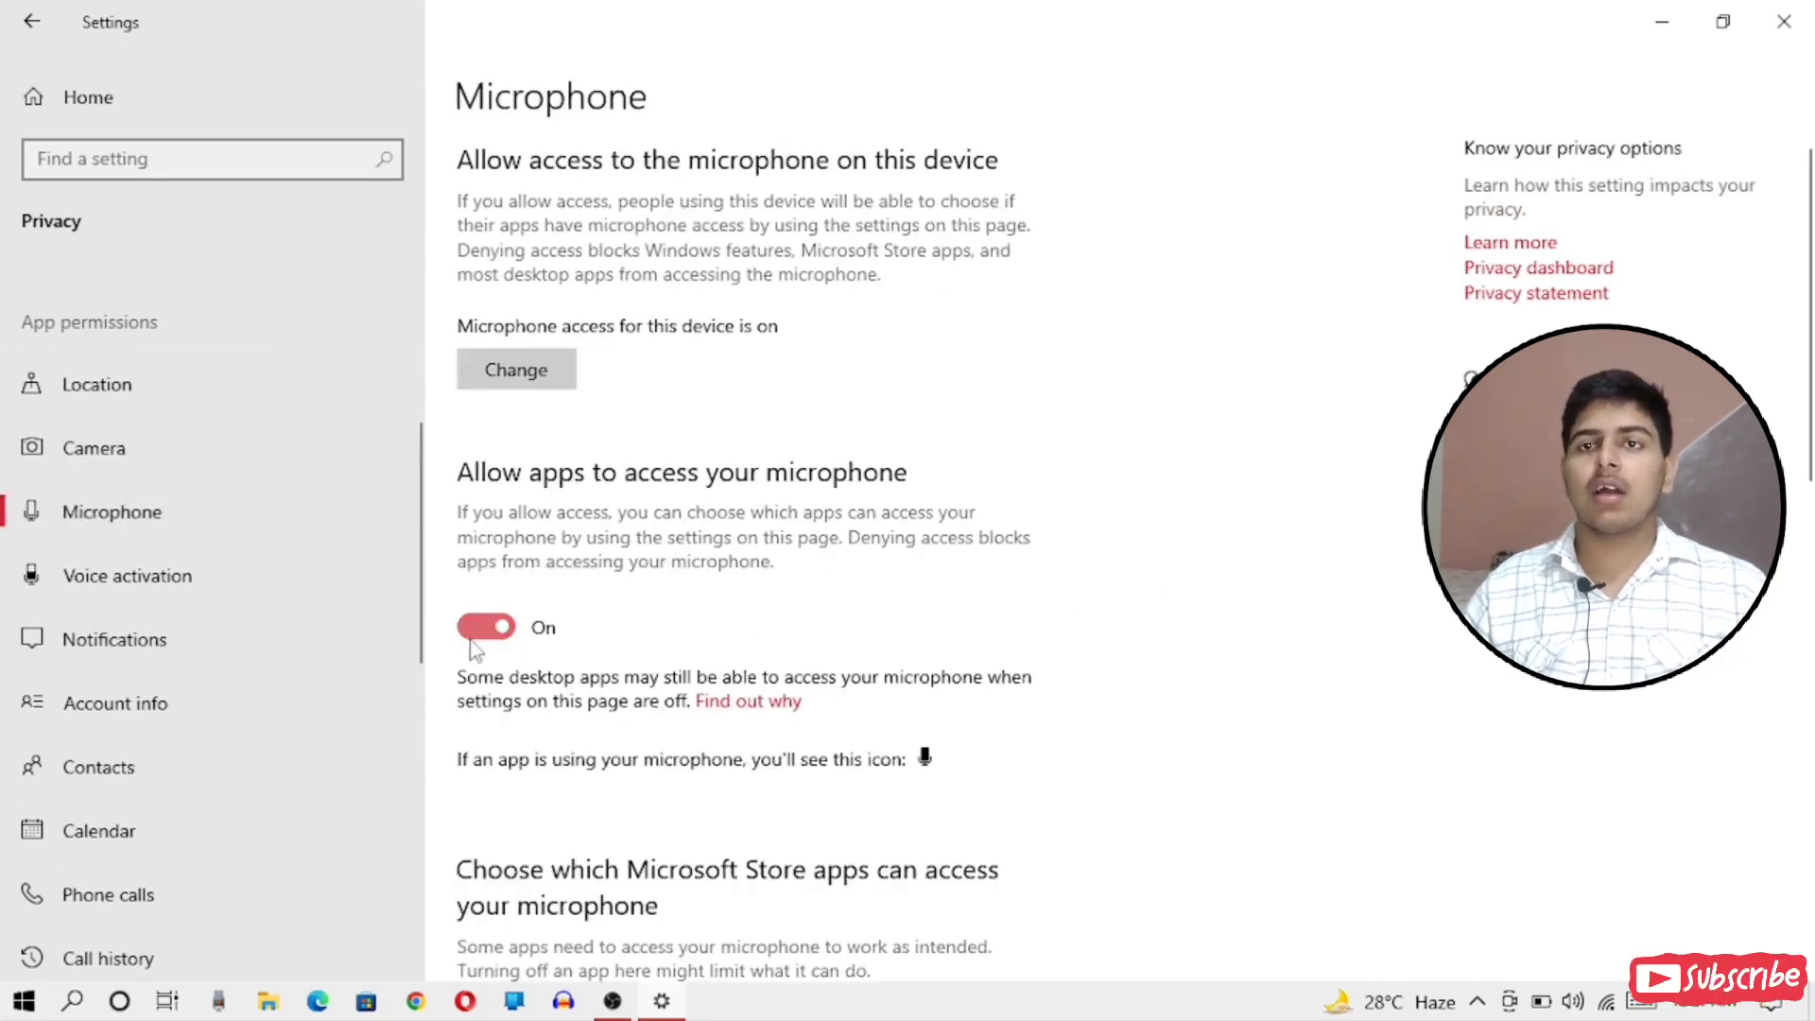
# - Try allowing apps to use voice activation, and switch that permission back off
pyautogui.click(338, 598)
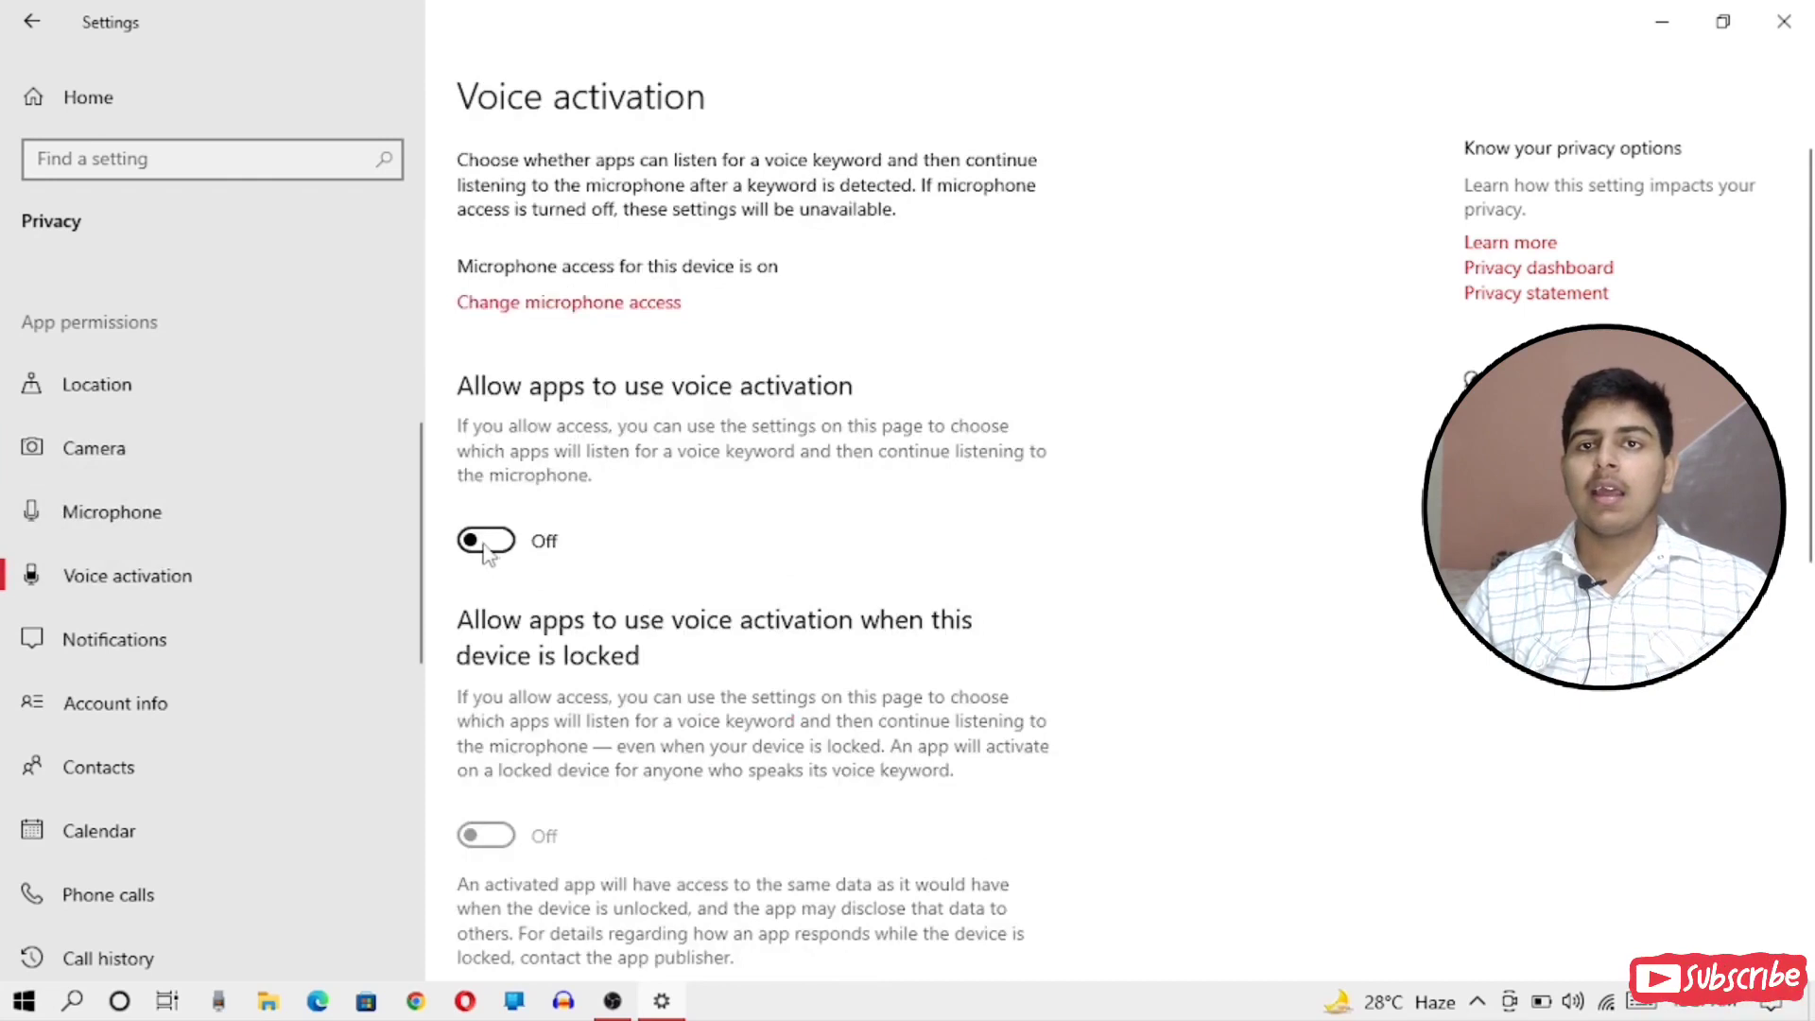
pyautogui.click(486, 545)
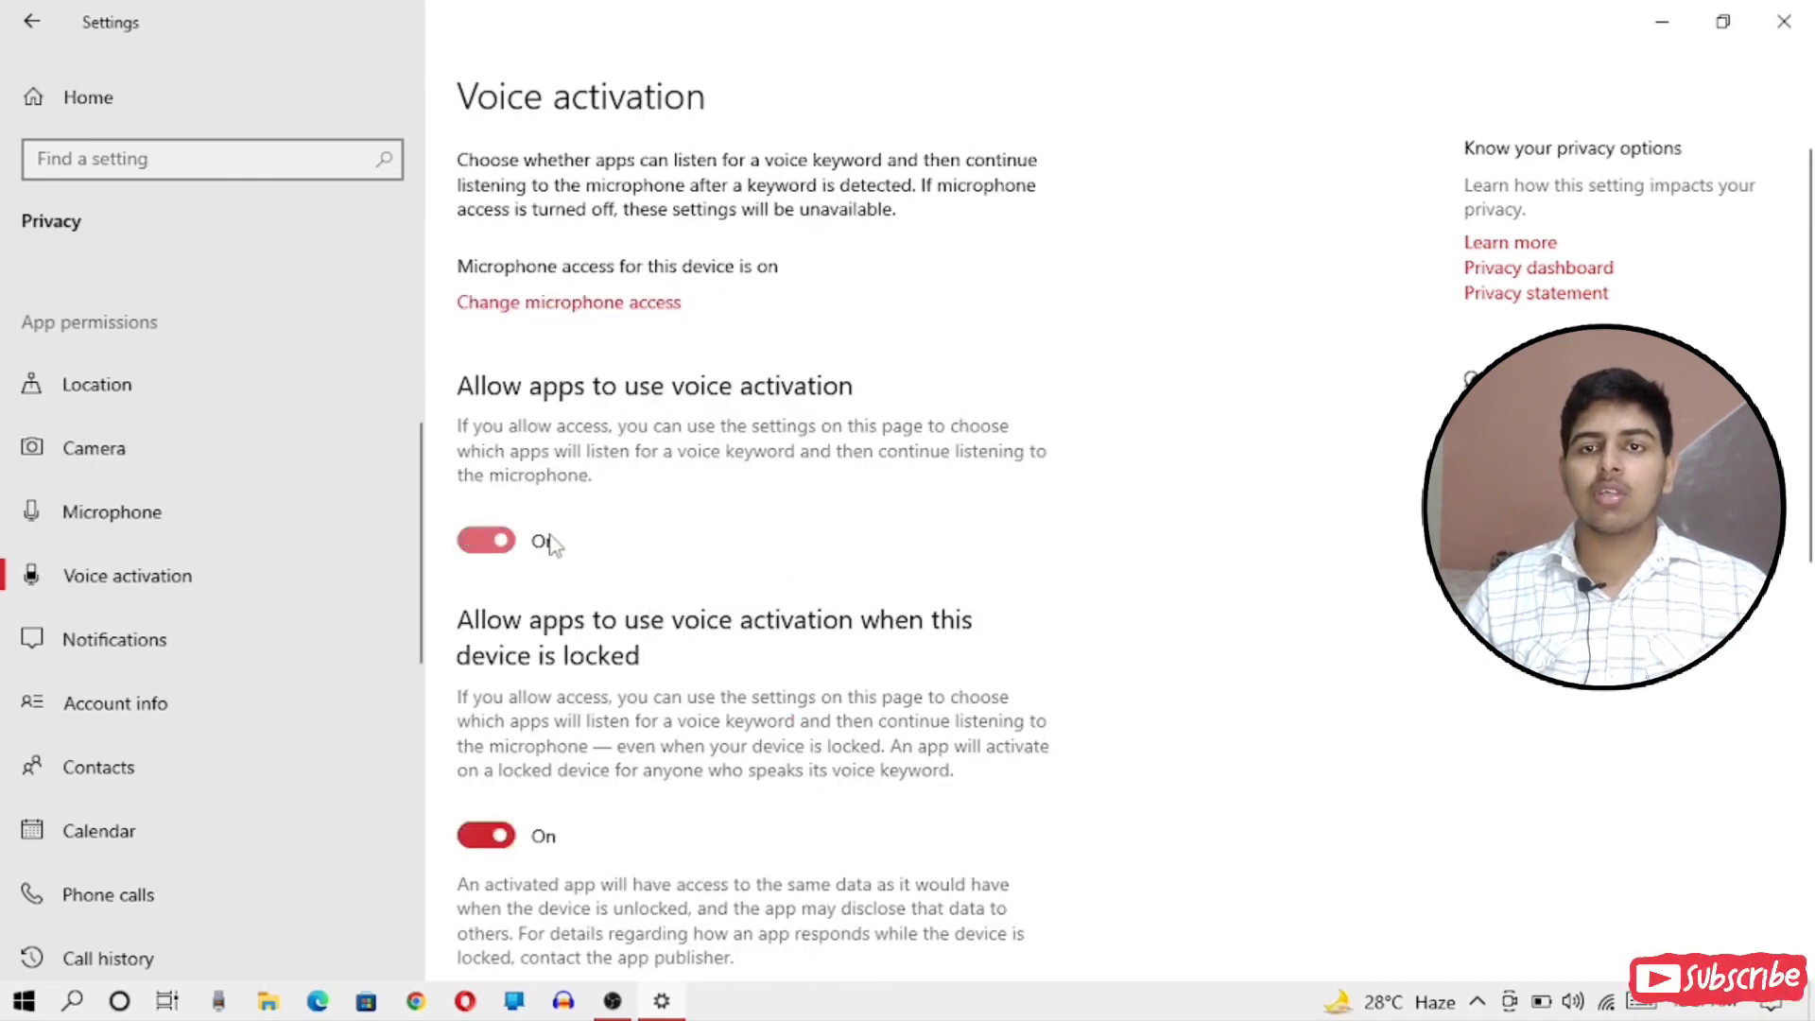
pyautogui.click(501, 548)
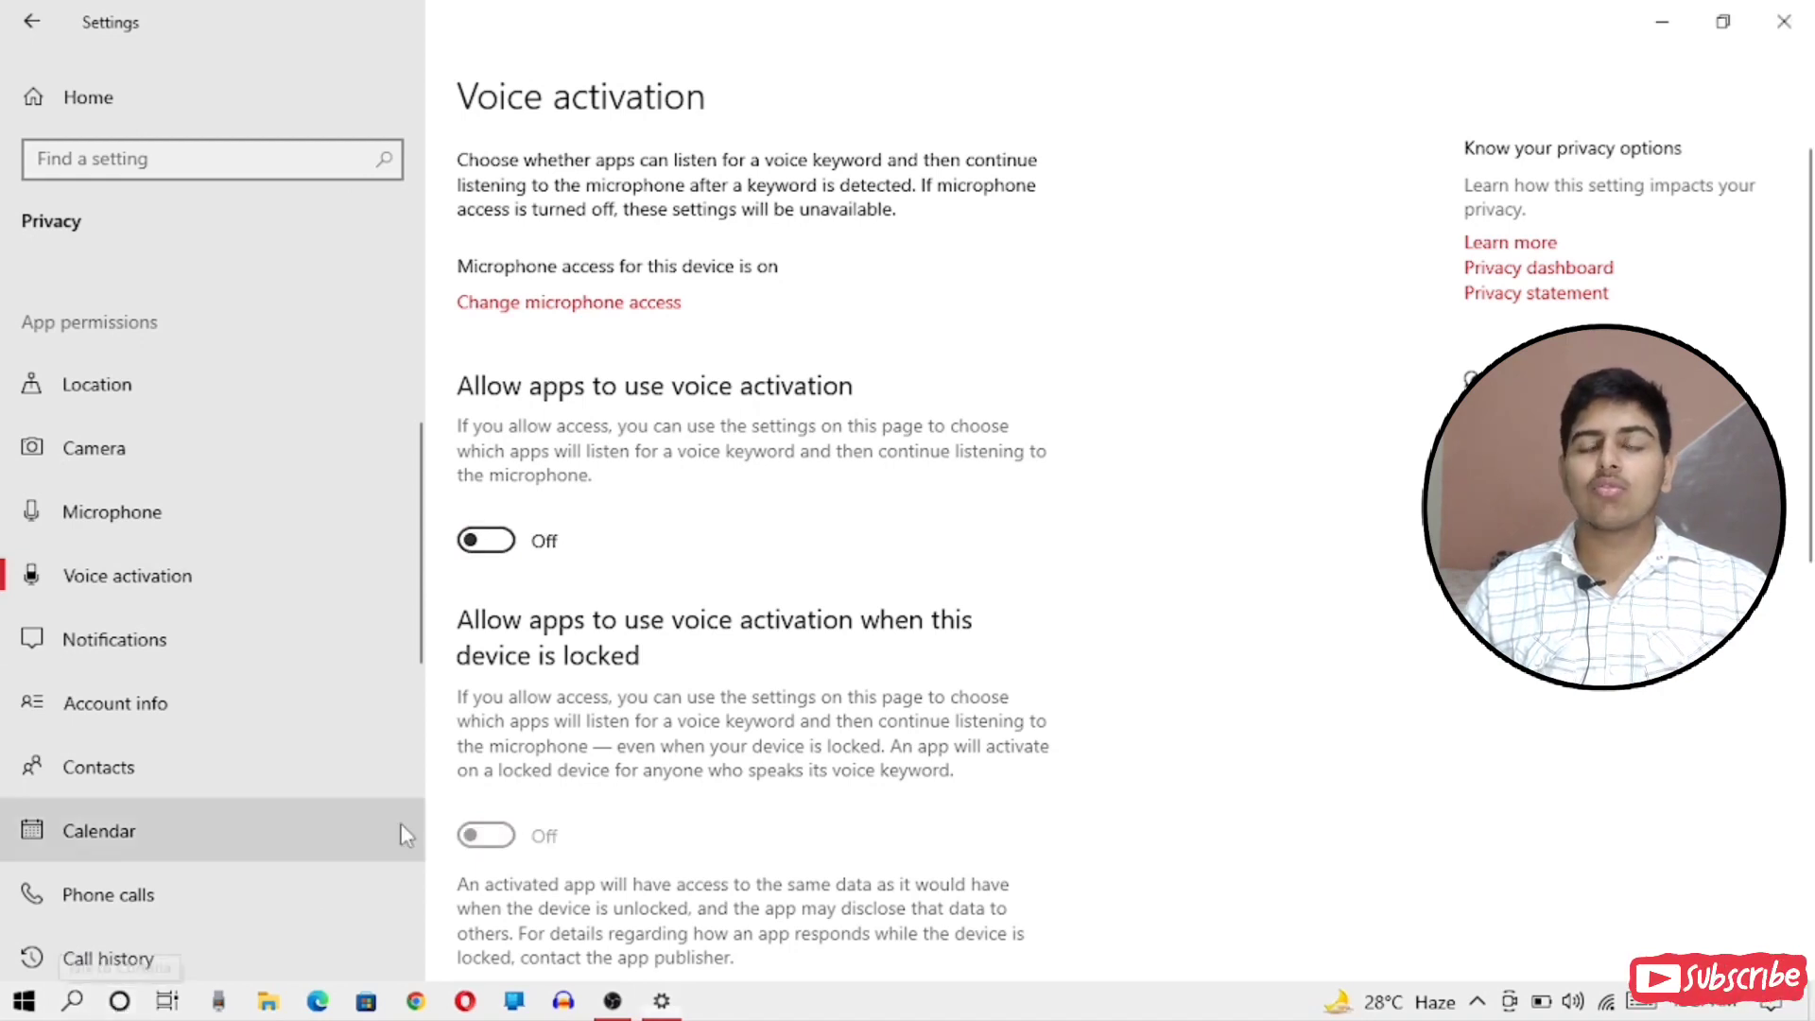
# - Review the remaining app permissions from Notifications and Account info through Contacts, Phone calls, Email and Tasks to Radios and Other devices
pyautogui.click(262, 662)
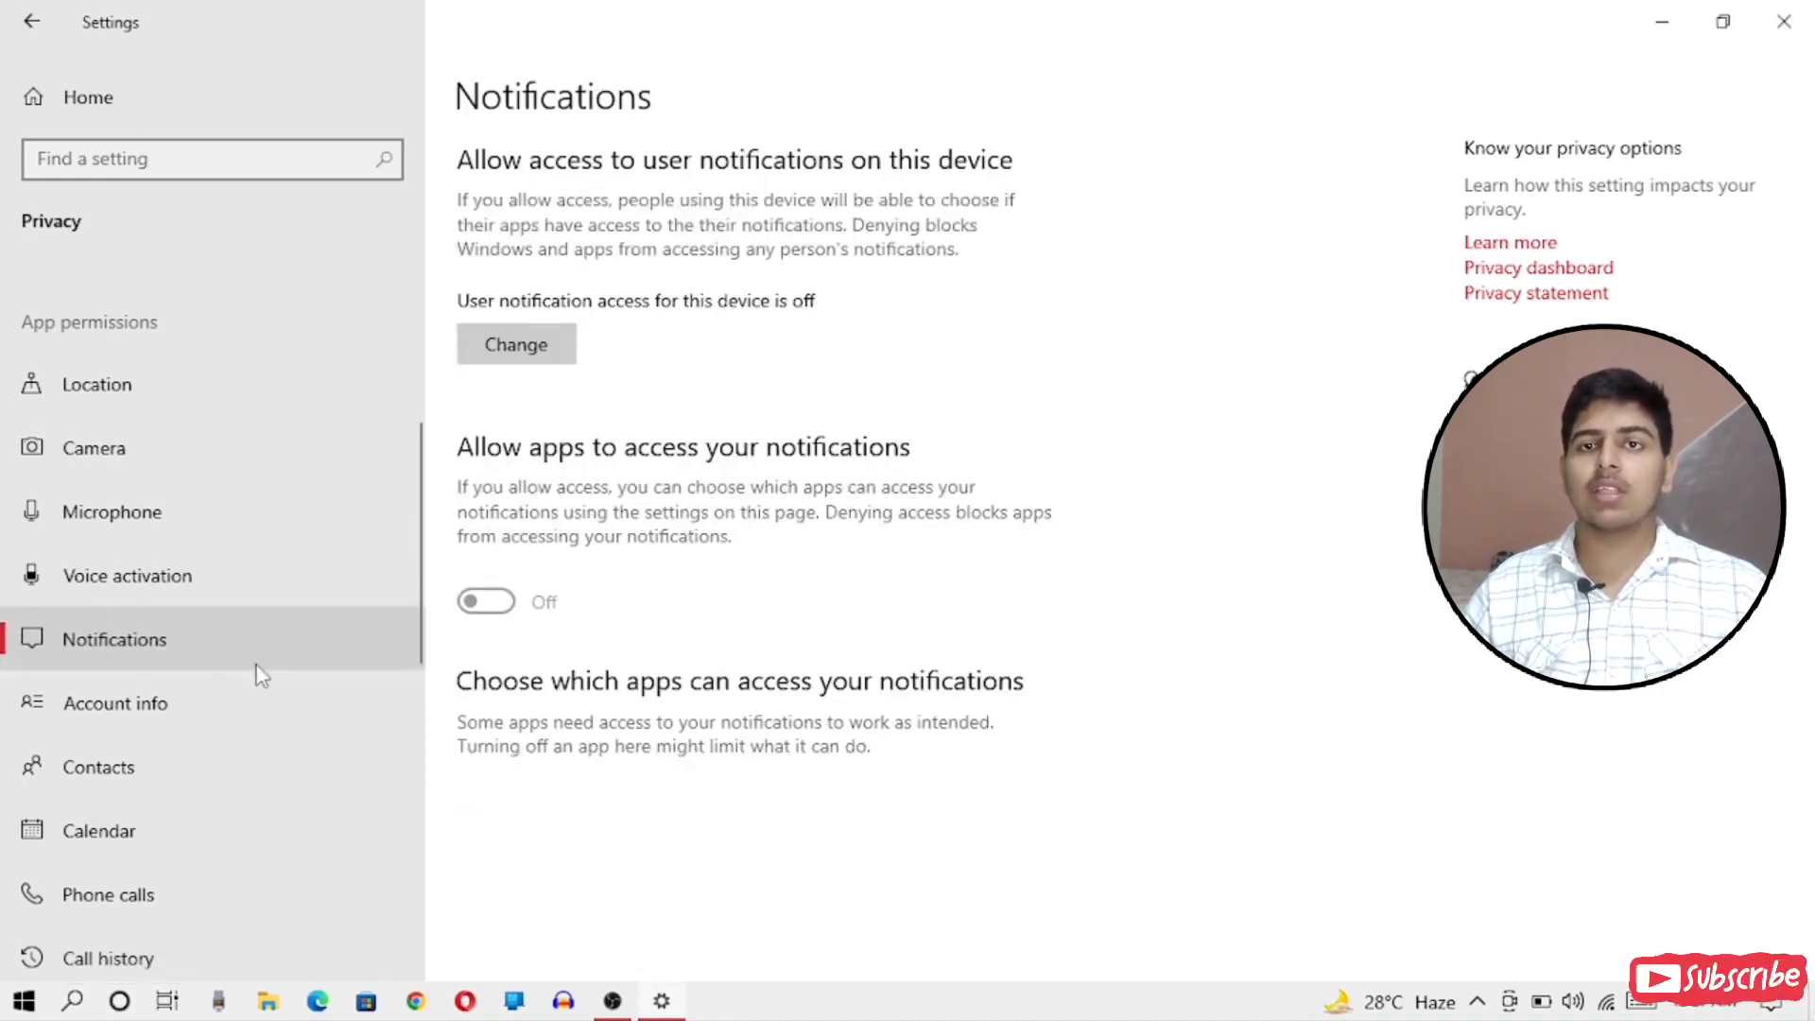
pyautogui.click(267, 701)
pyautogui.scroll(-3, 330, 653)
pyautogui.click(185, 452)
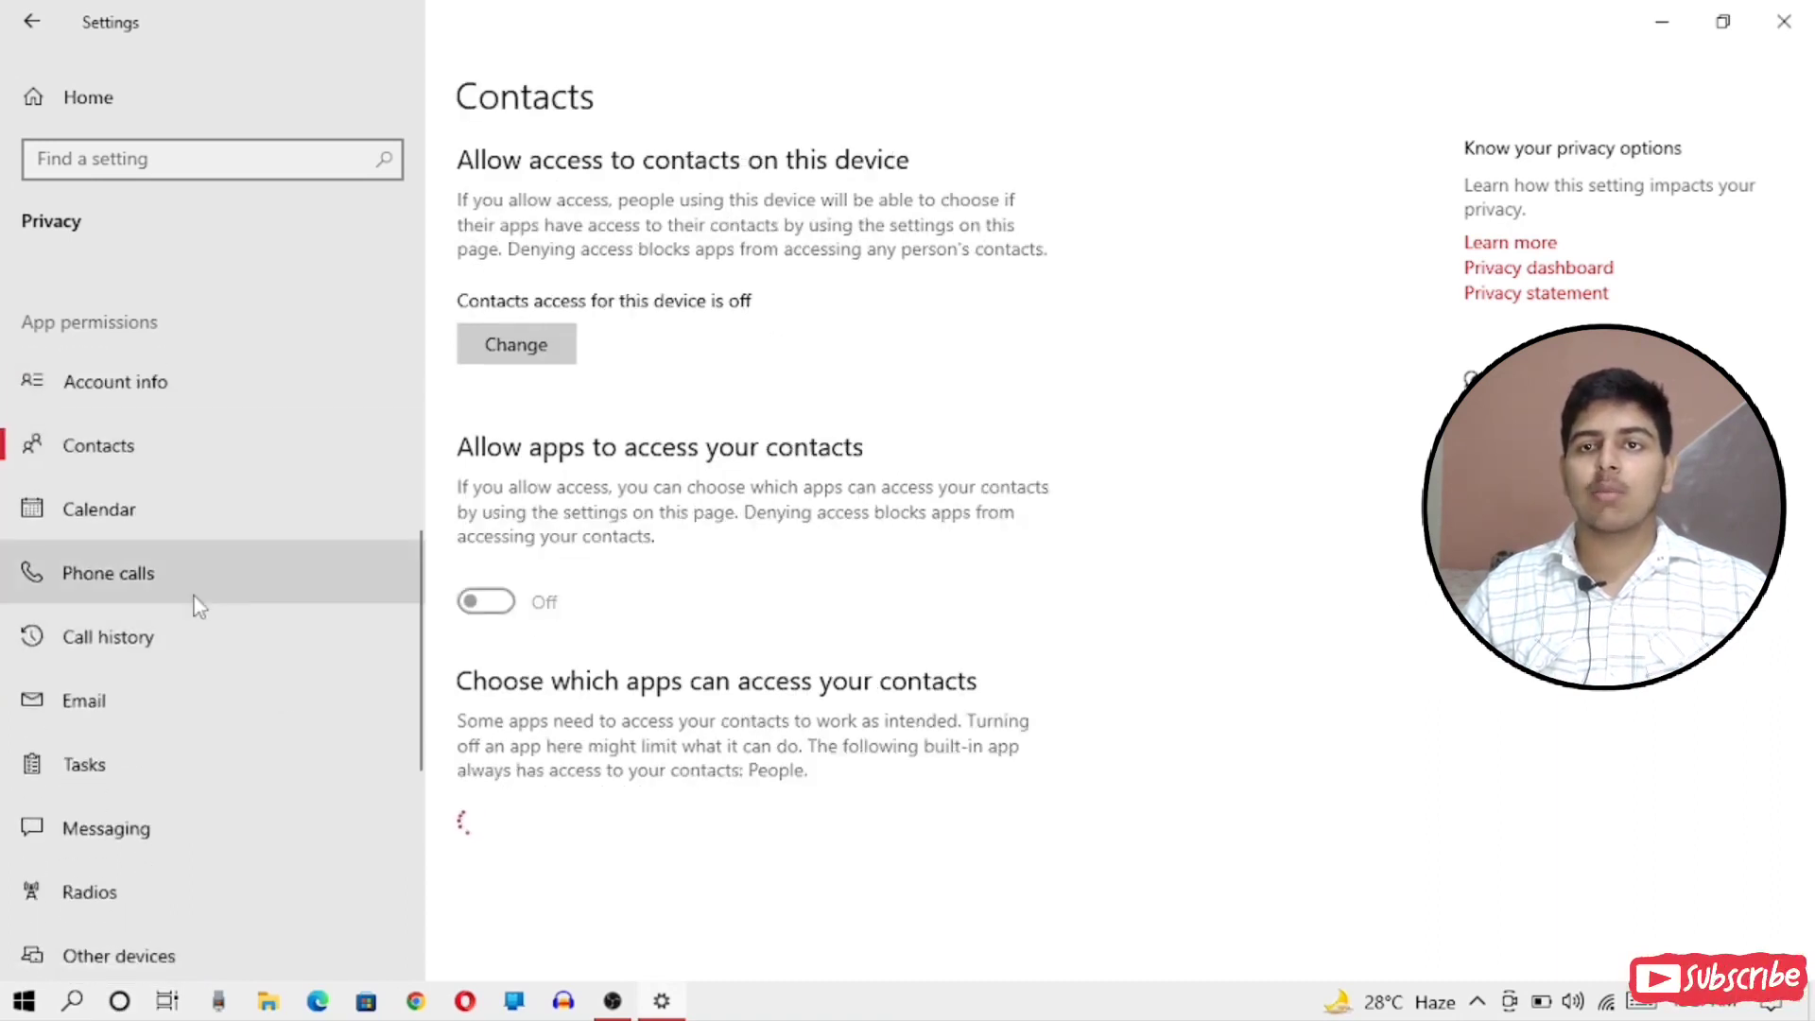
pyautogui.click(284, 522)
pyautogui.click(332, 582)
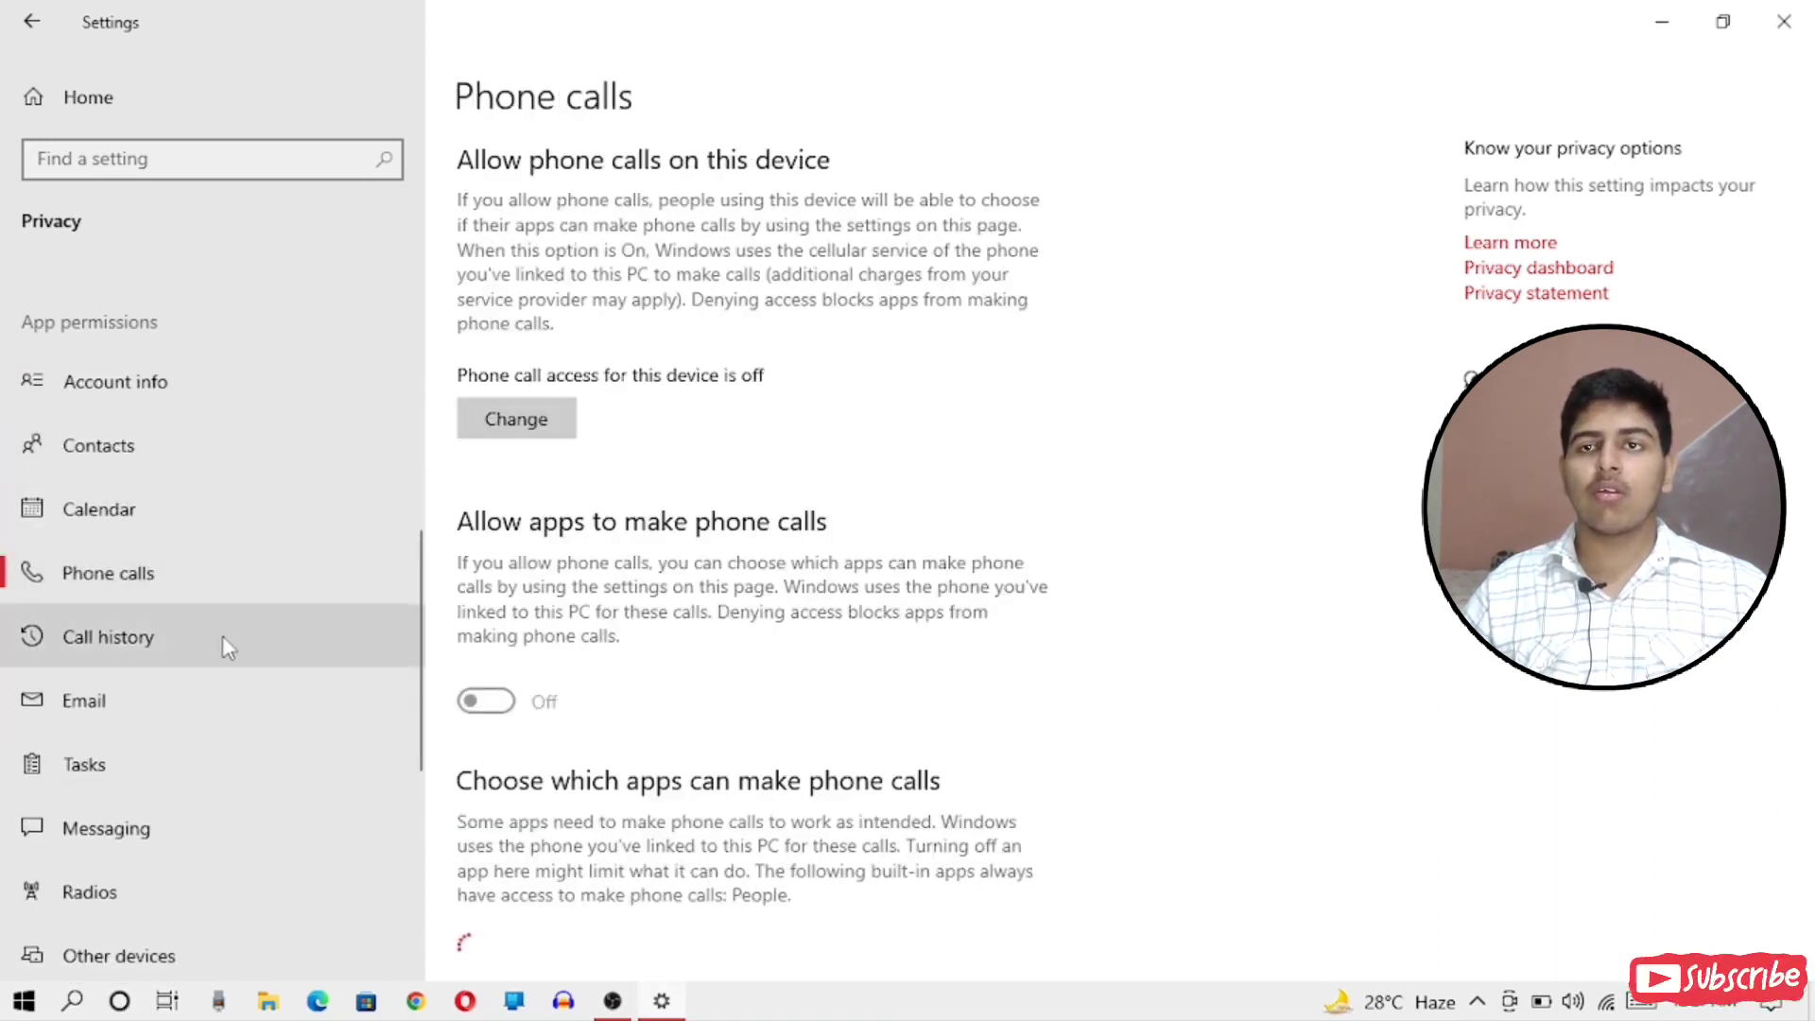
pyautogui.click(223, 635)
pyautogui.click(151, 698)
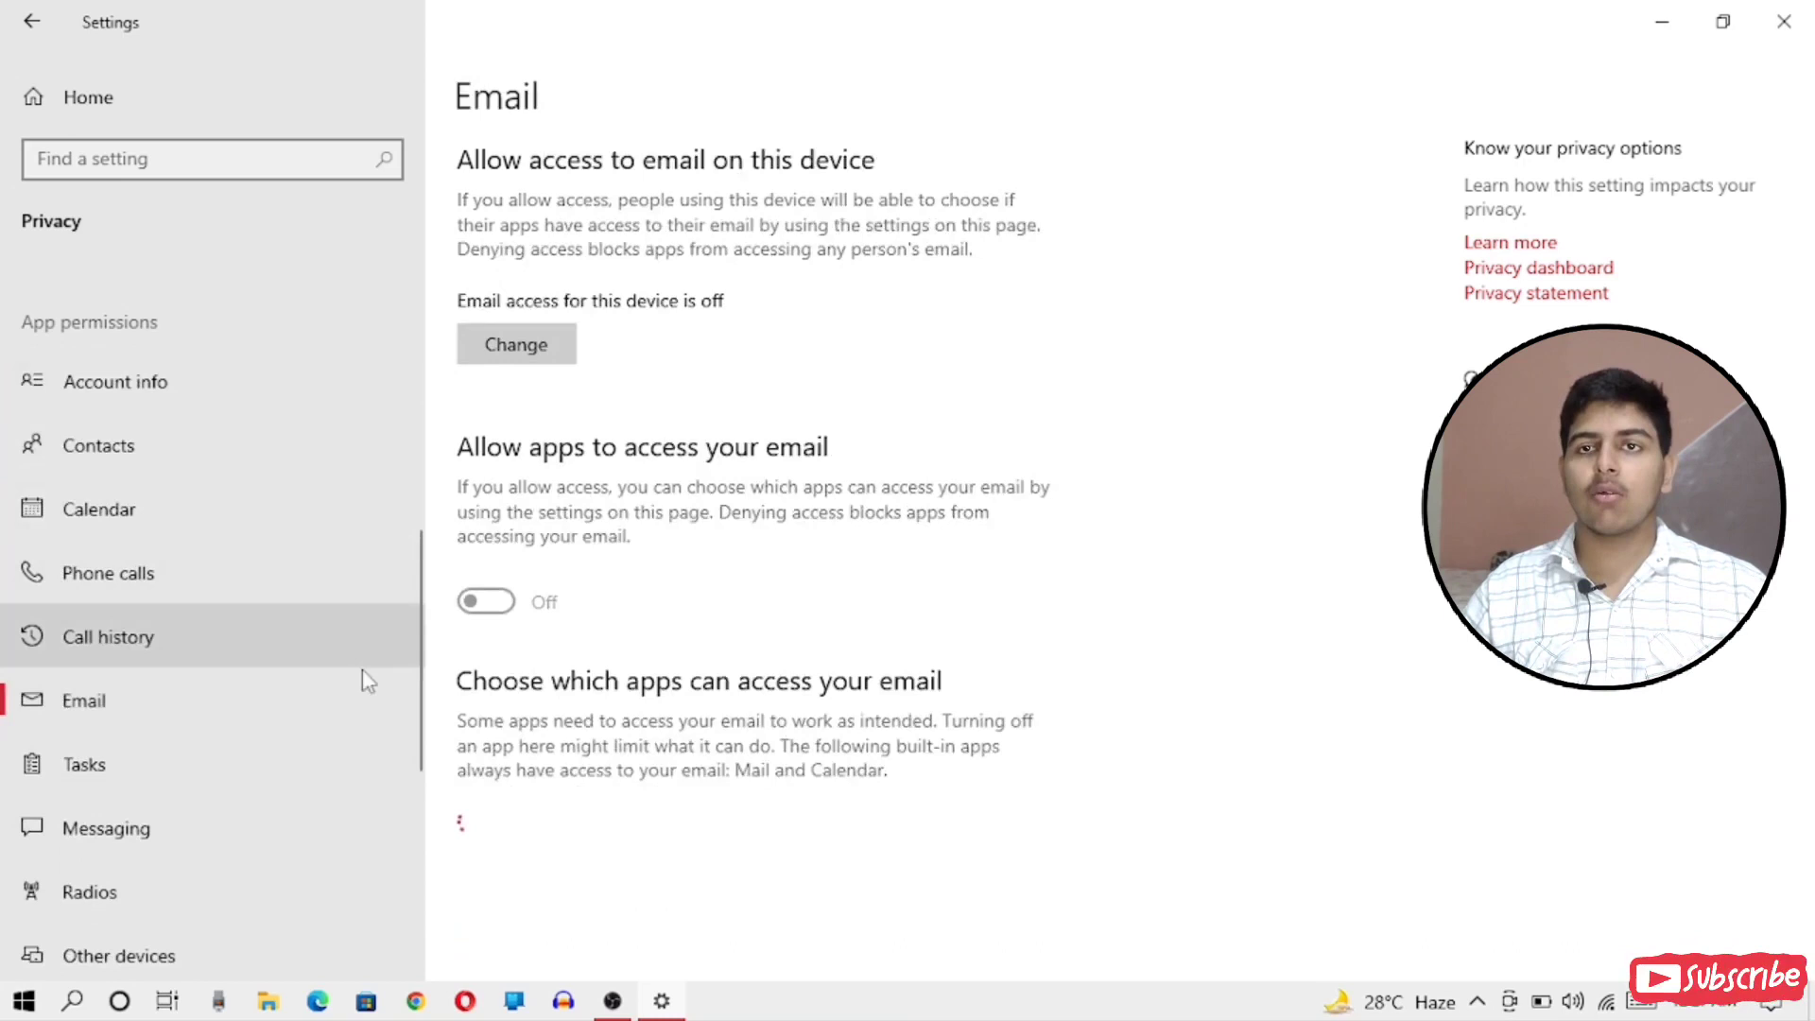
pyautogui.click(166, 768)
pyautogui.scroll(-3, 242, 710)
pyautogui.click(212, 564)
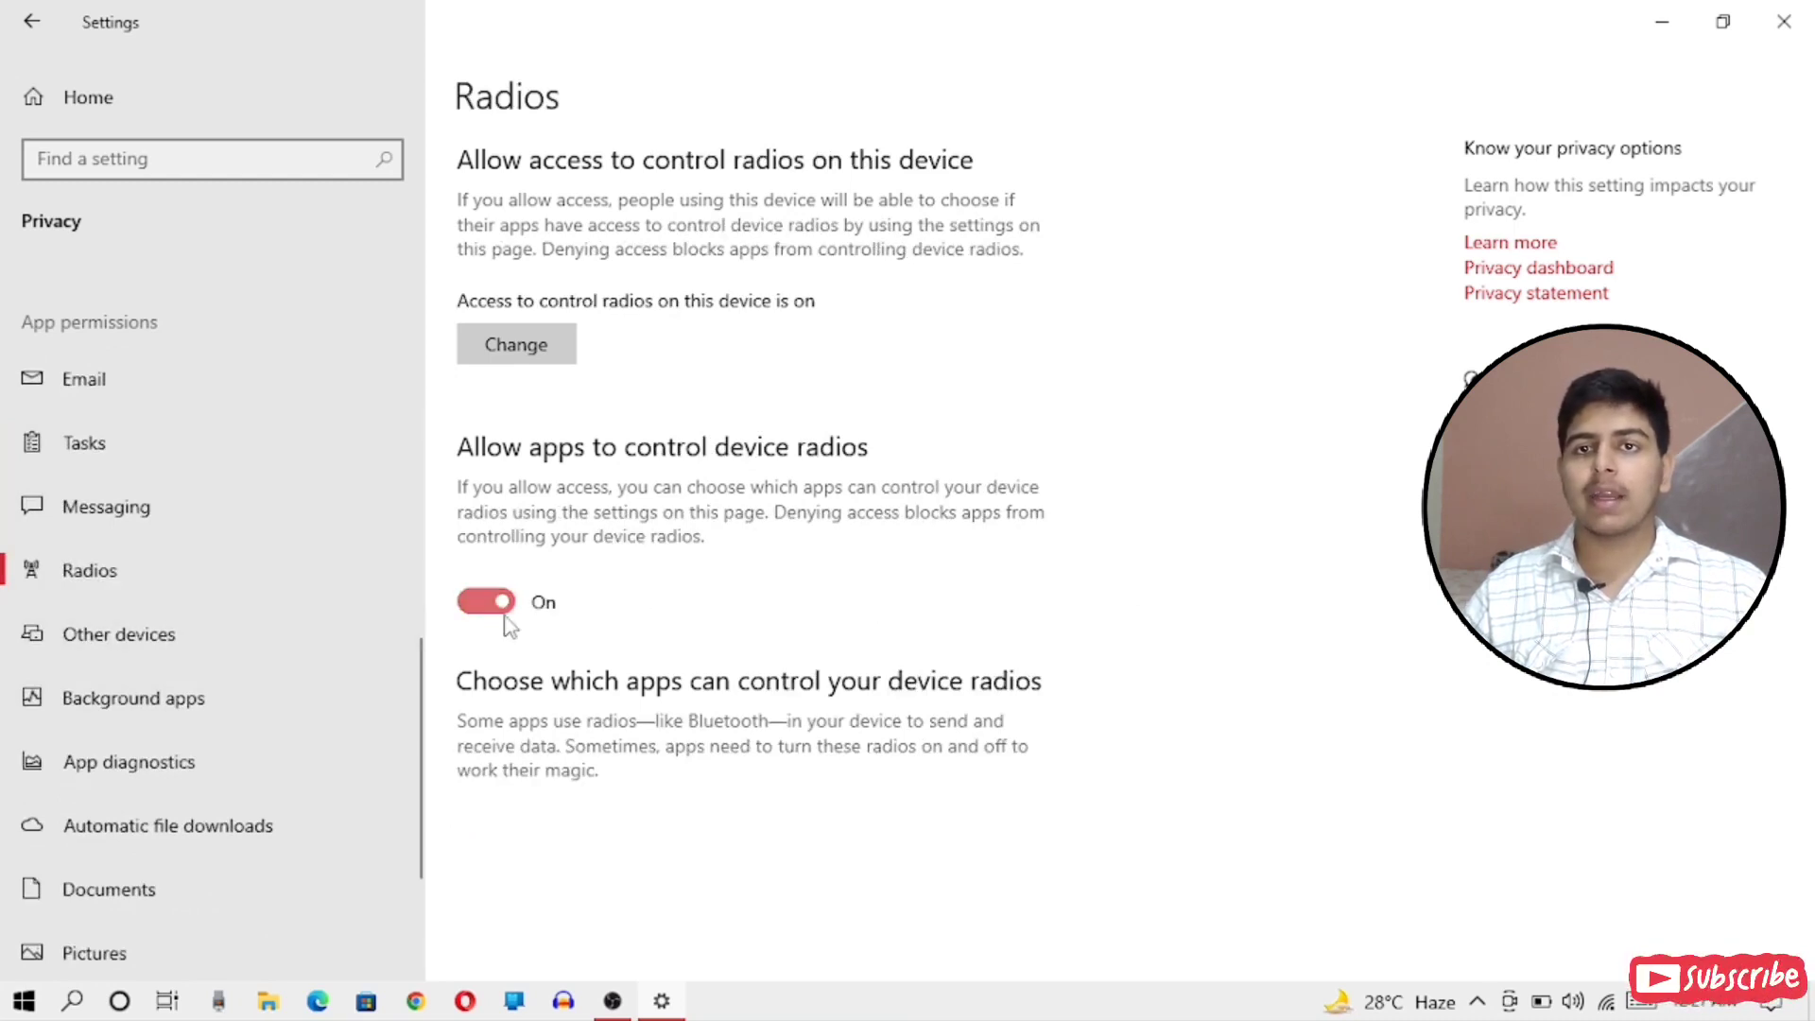
pyautogui.click(163, 618)
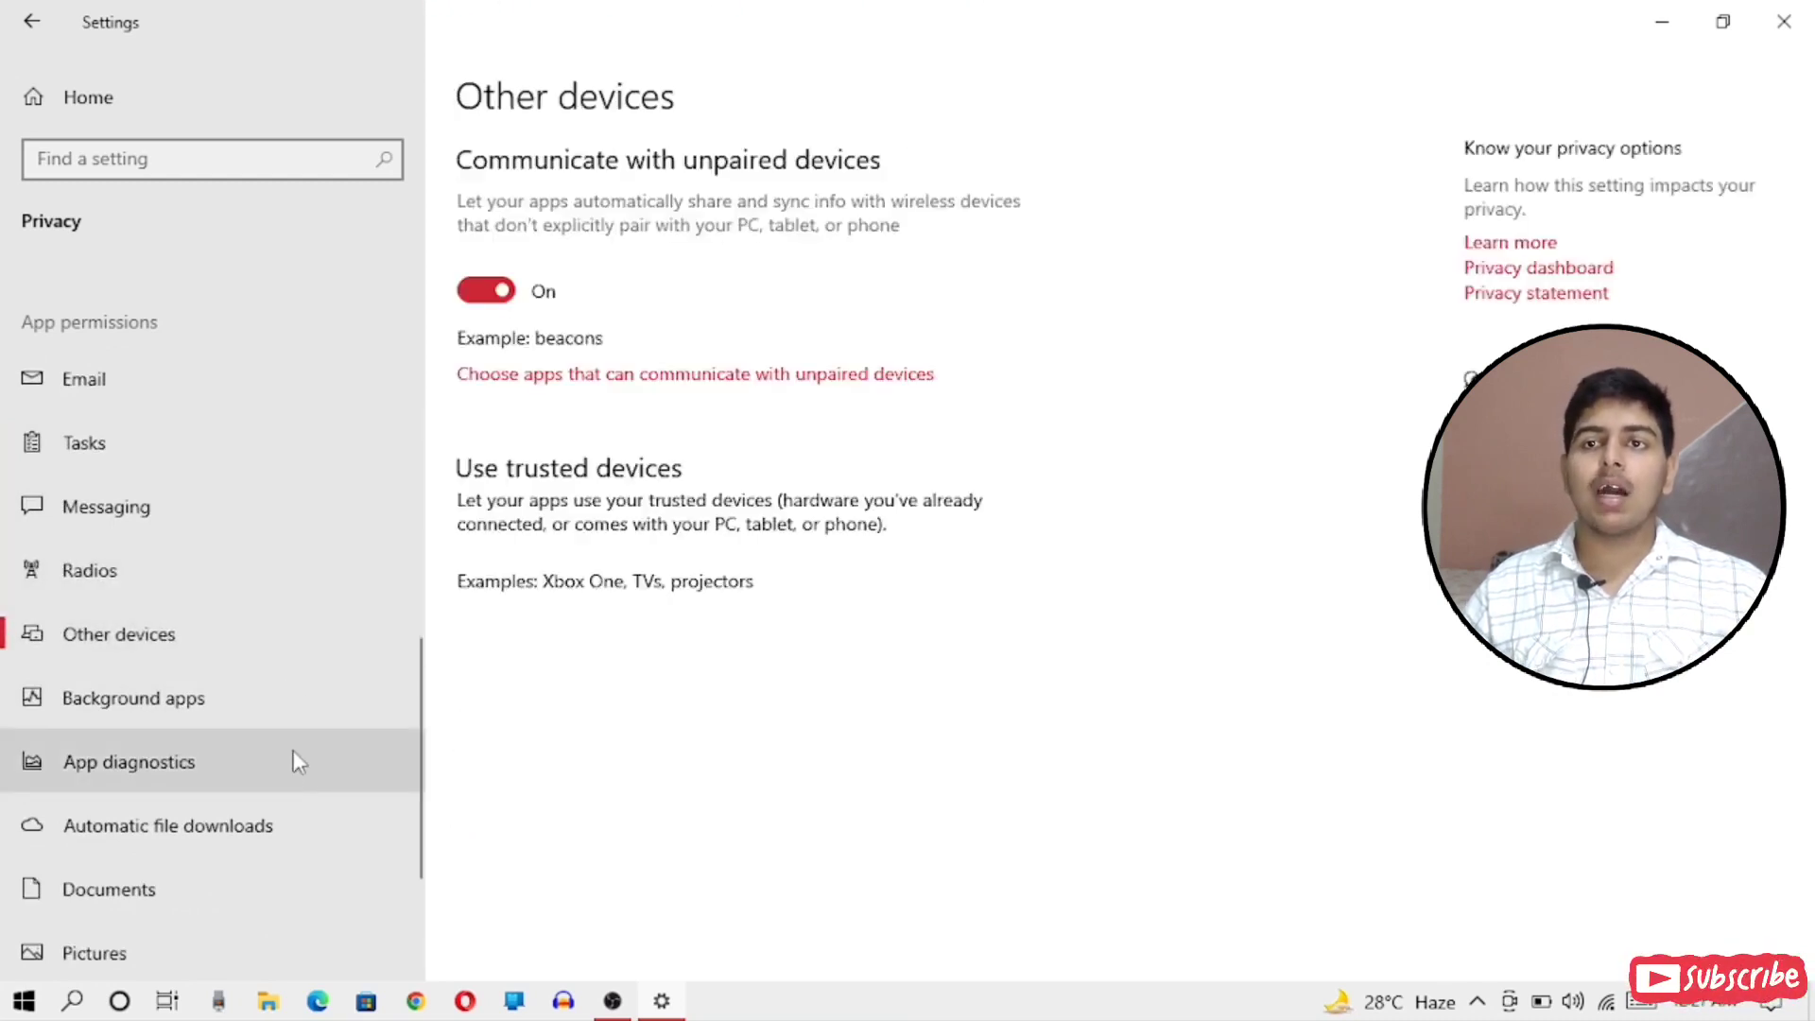
# - Go through the Background apps list and allow Microsoft Photos to run in the background
pyautogui.click(303, 723)
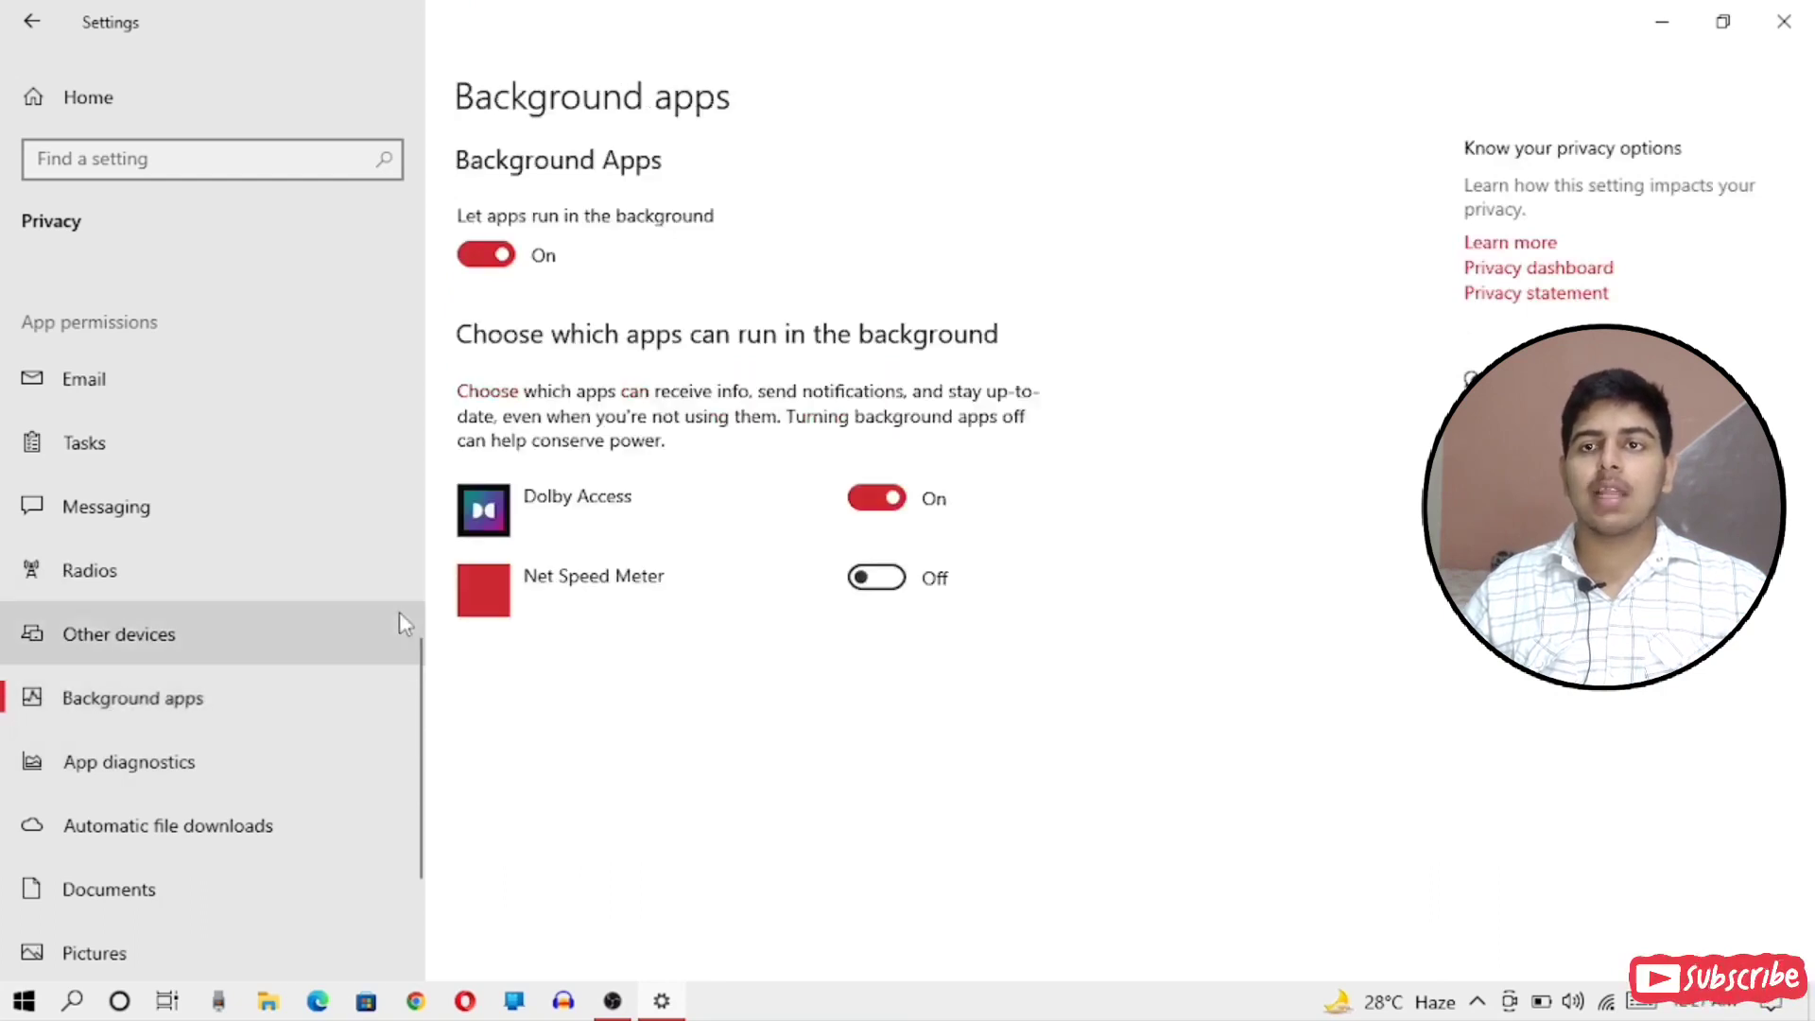
pyautogui.scroll(-3, 1134, 652)
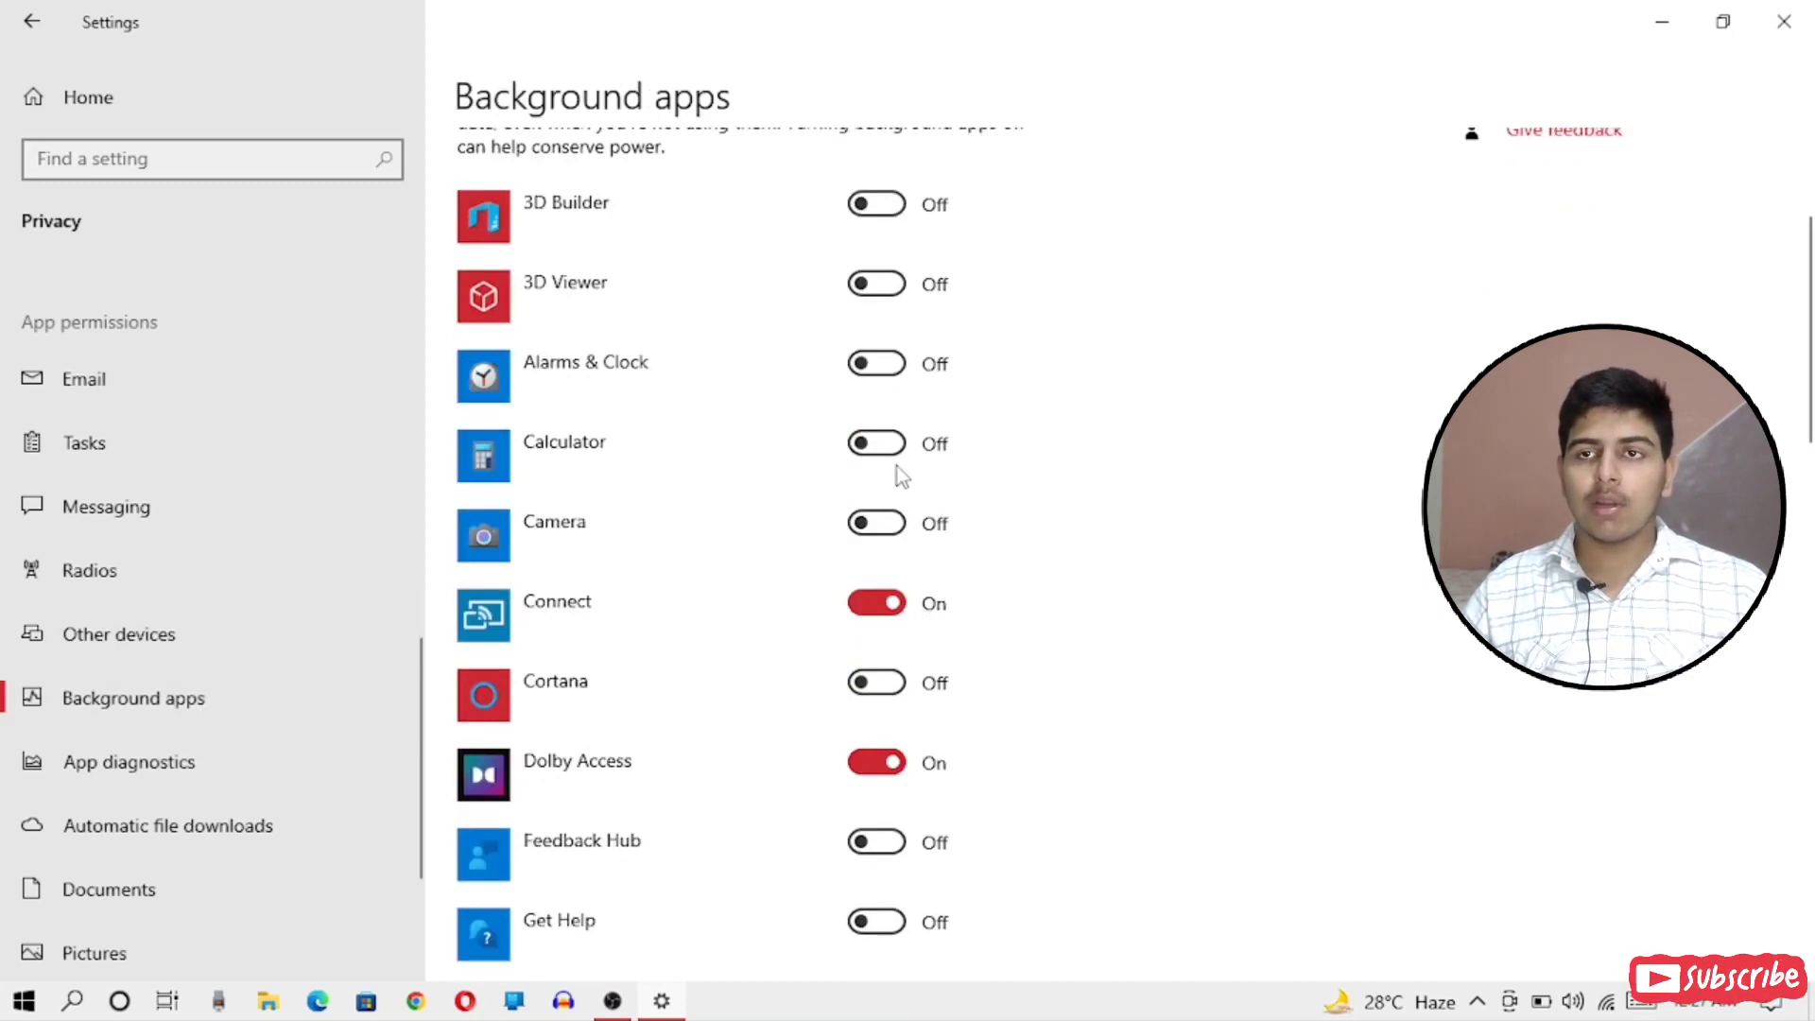
pyautogui.scroll(-4, 1118, 526)
pyautogui.scroll(-10, 1118, 532)
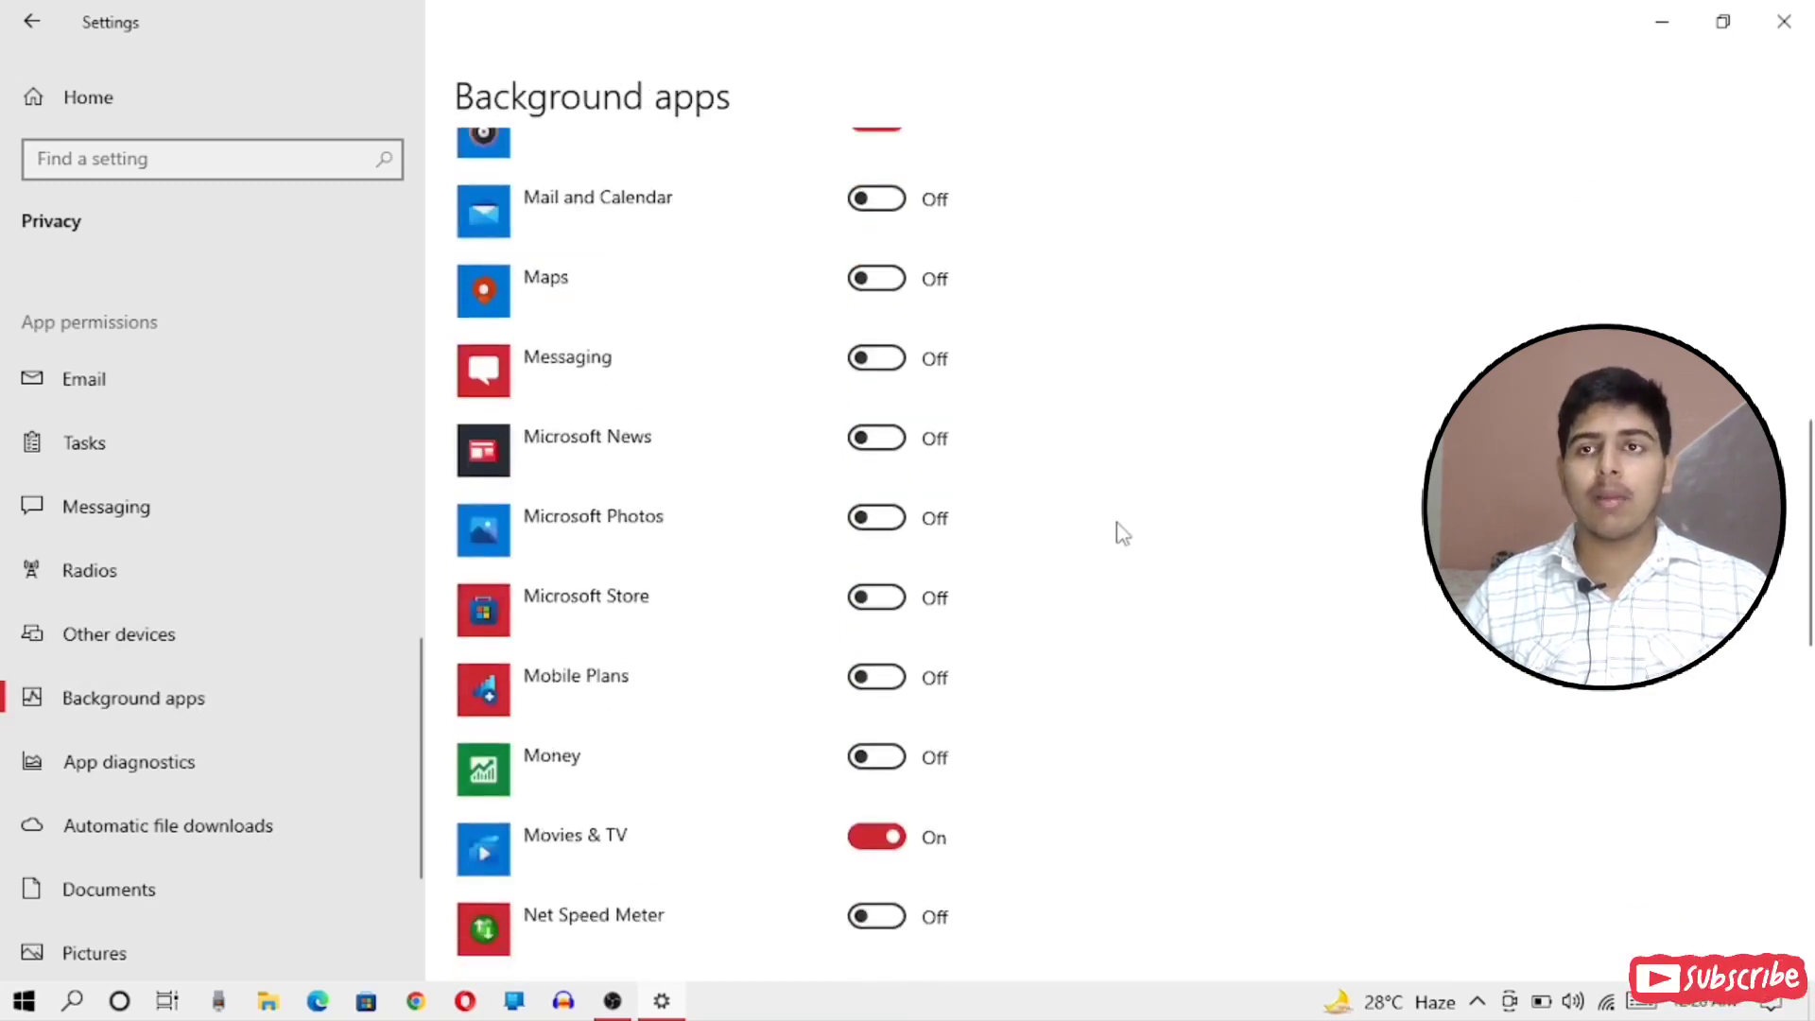
pyautogui.scroll(-3, 1120, 530)
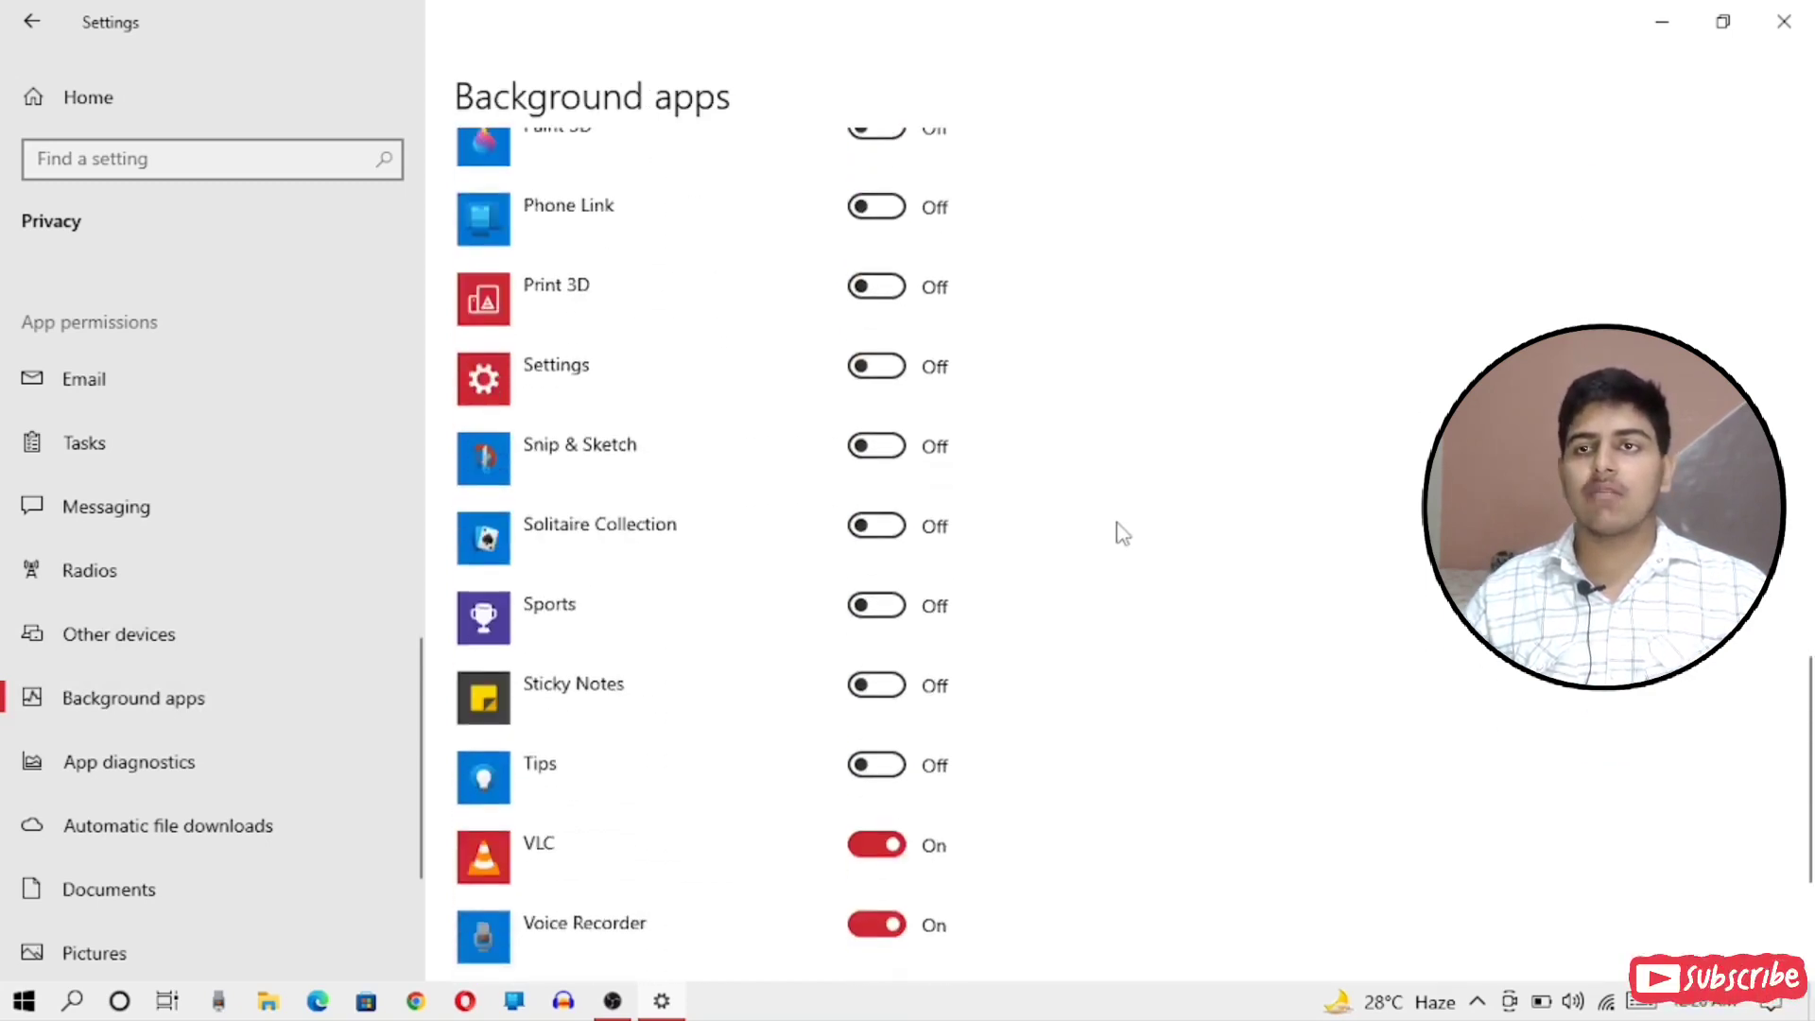
pyautogui.scroll(-3, 799, 756)
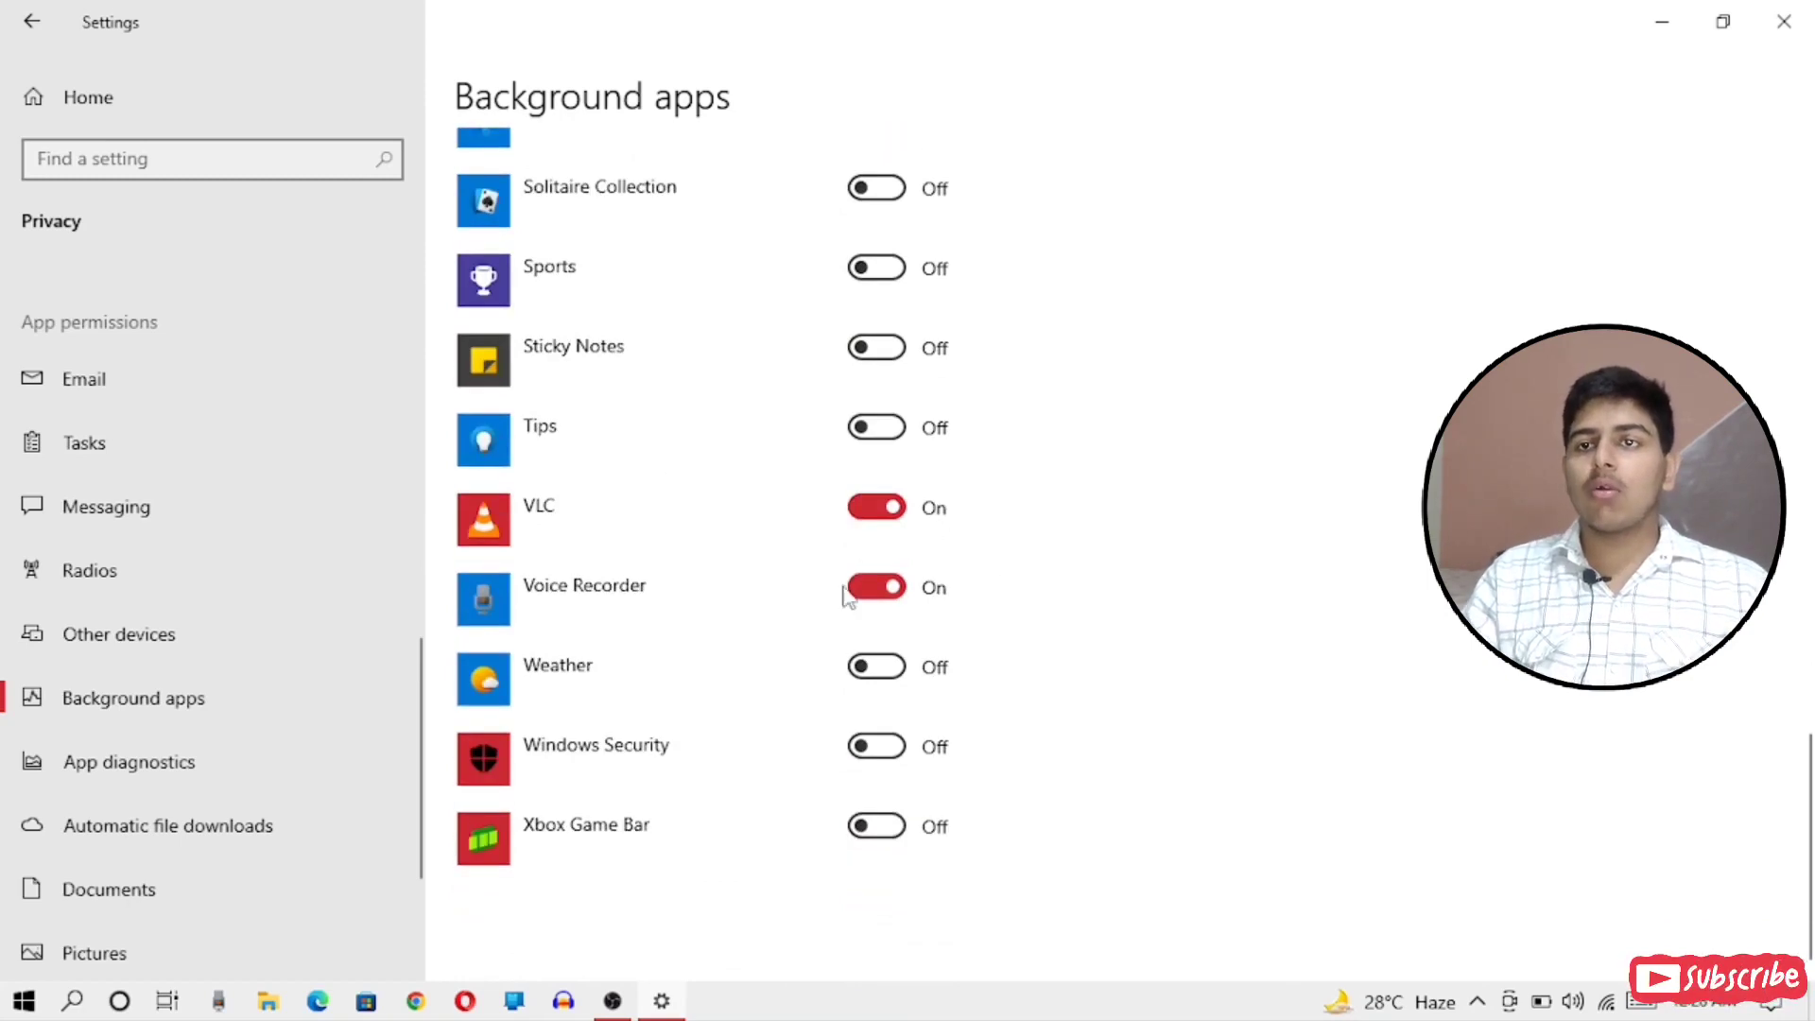
pyautogui.scroll(7, 830, 588)
pyautogui.scroll(6, 830, 586)
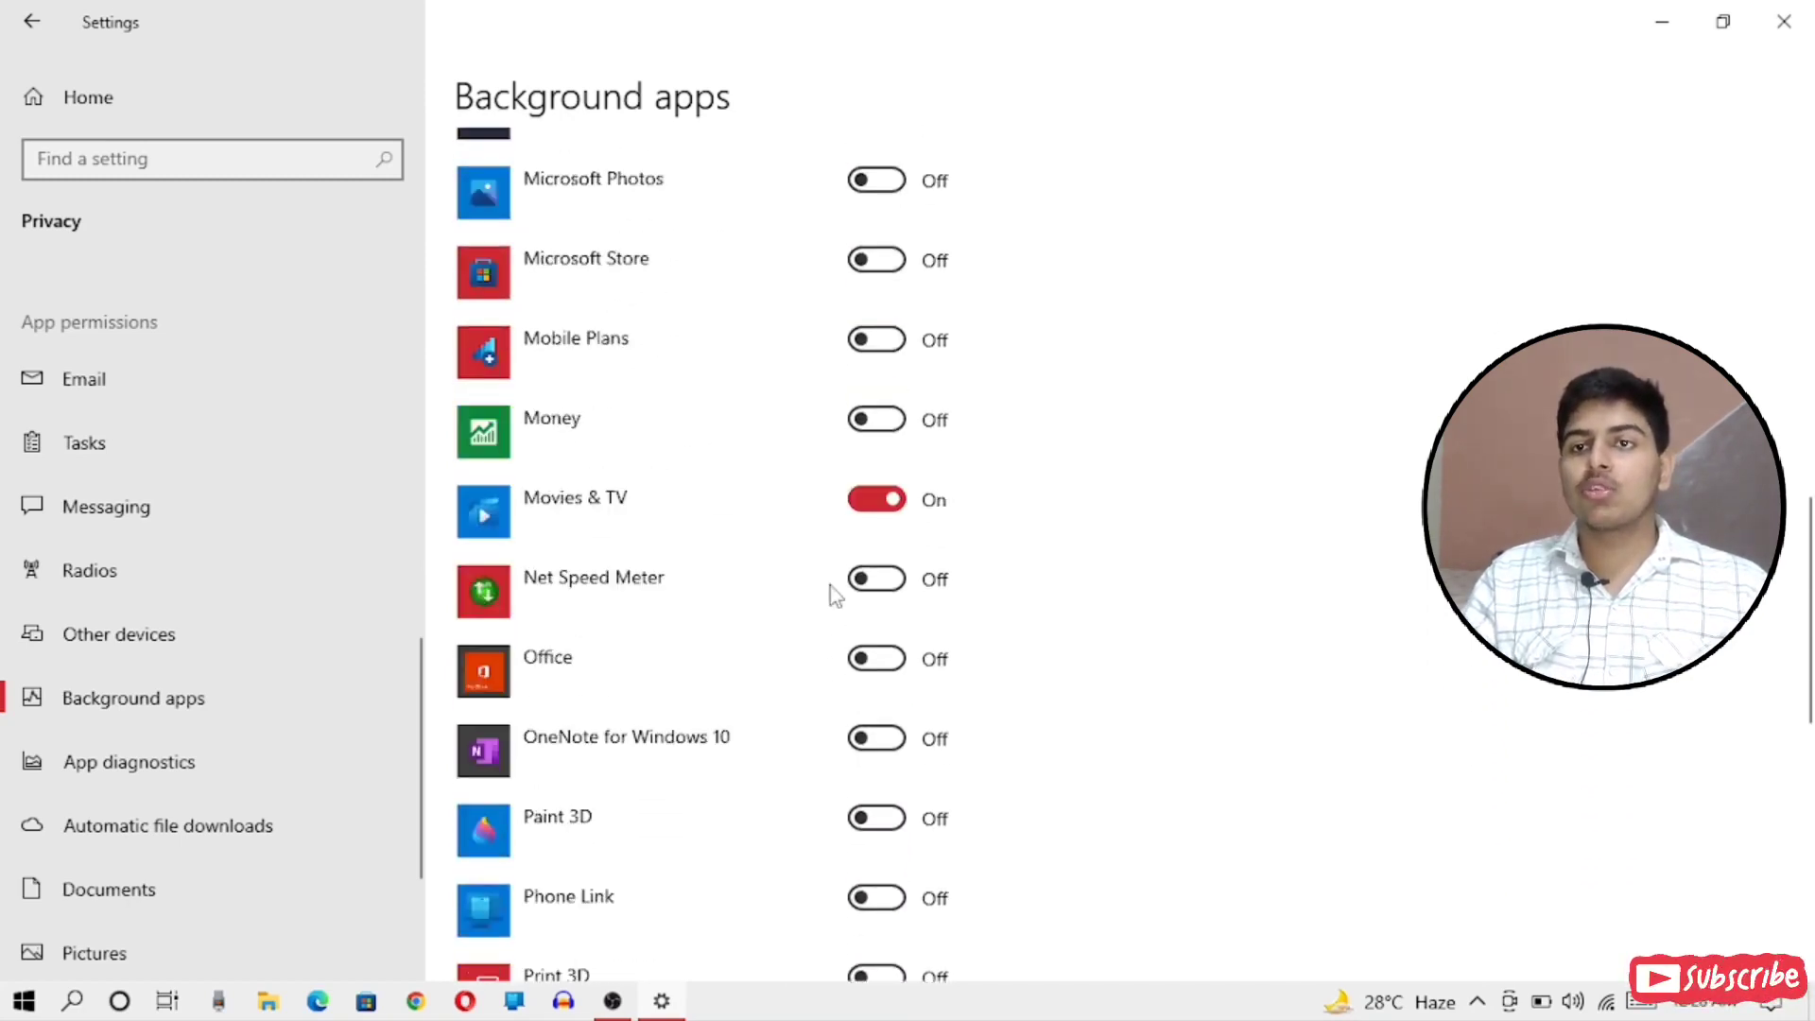
pyautogui.click(879, 474)
pyautogui.scroll(5, 642, 464)
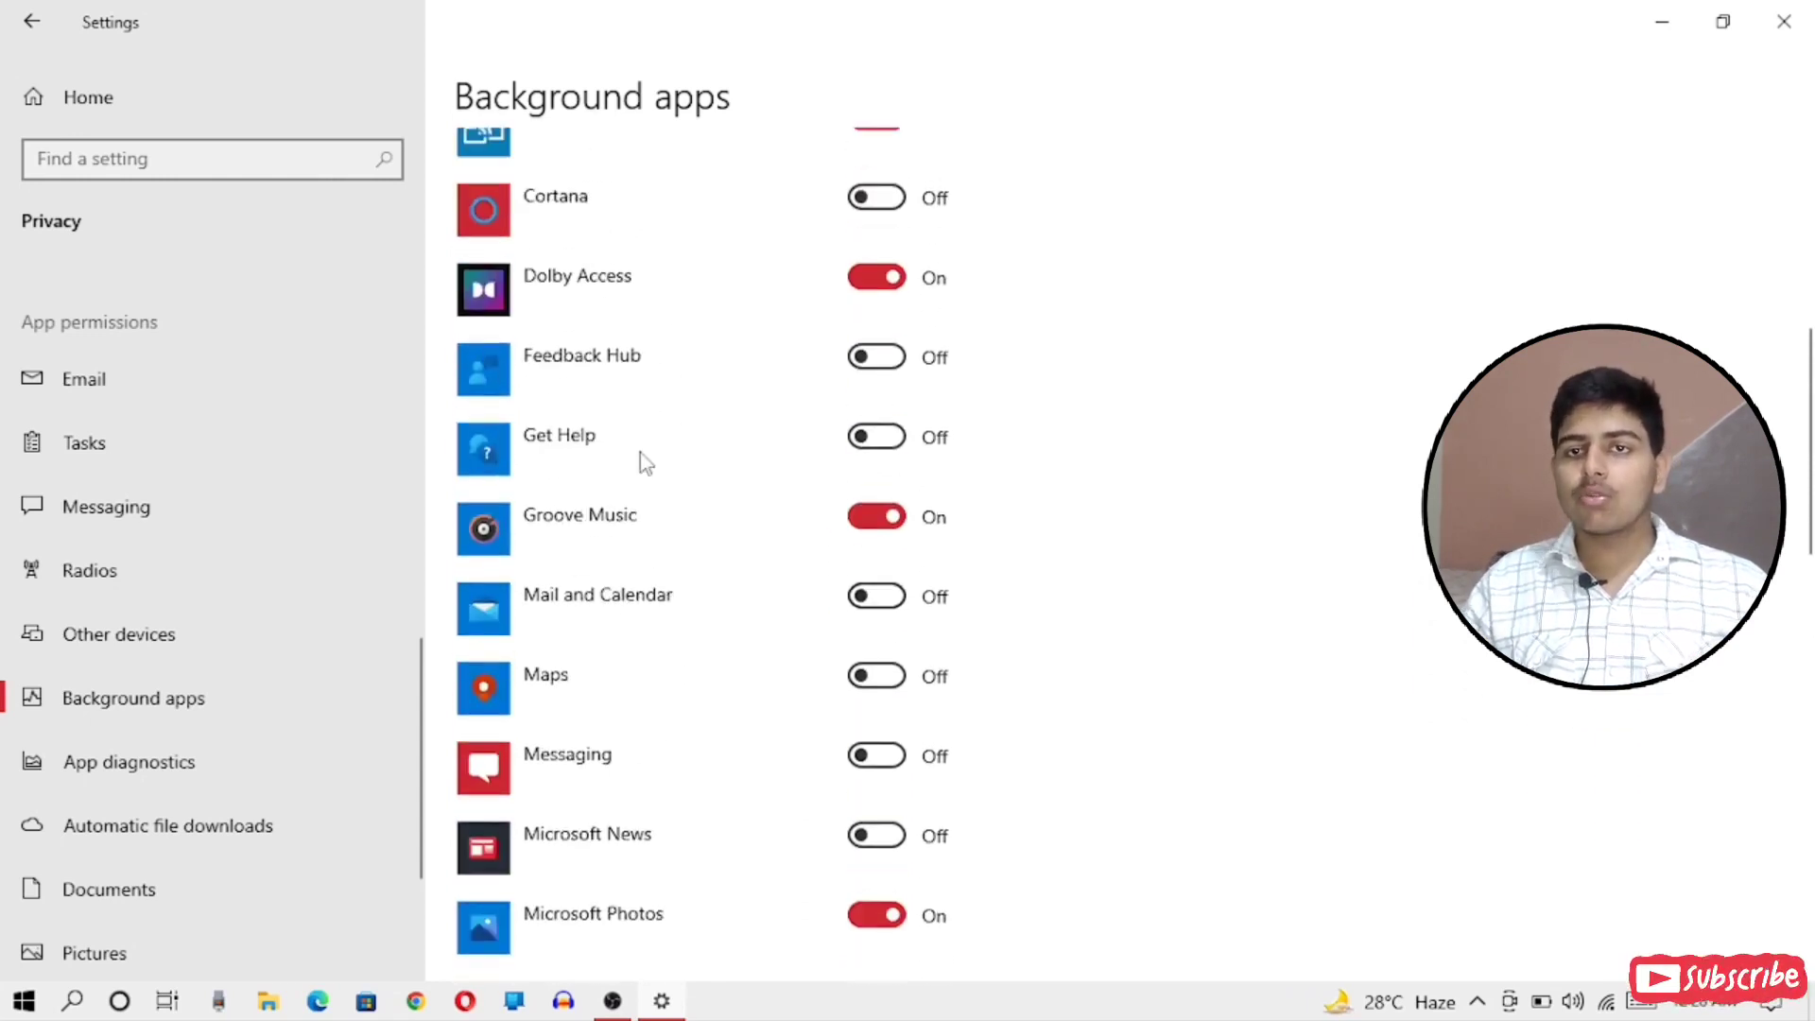
pyautogui.scroll(8, 797, 477)
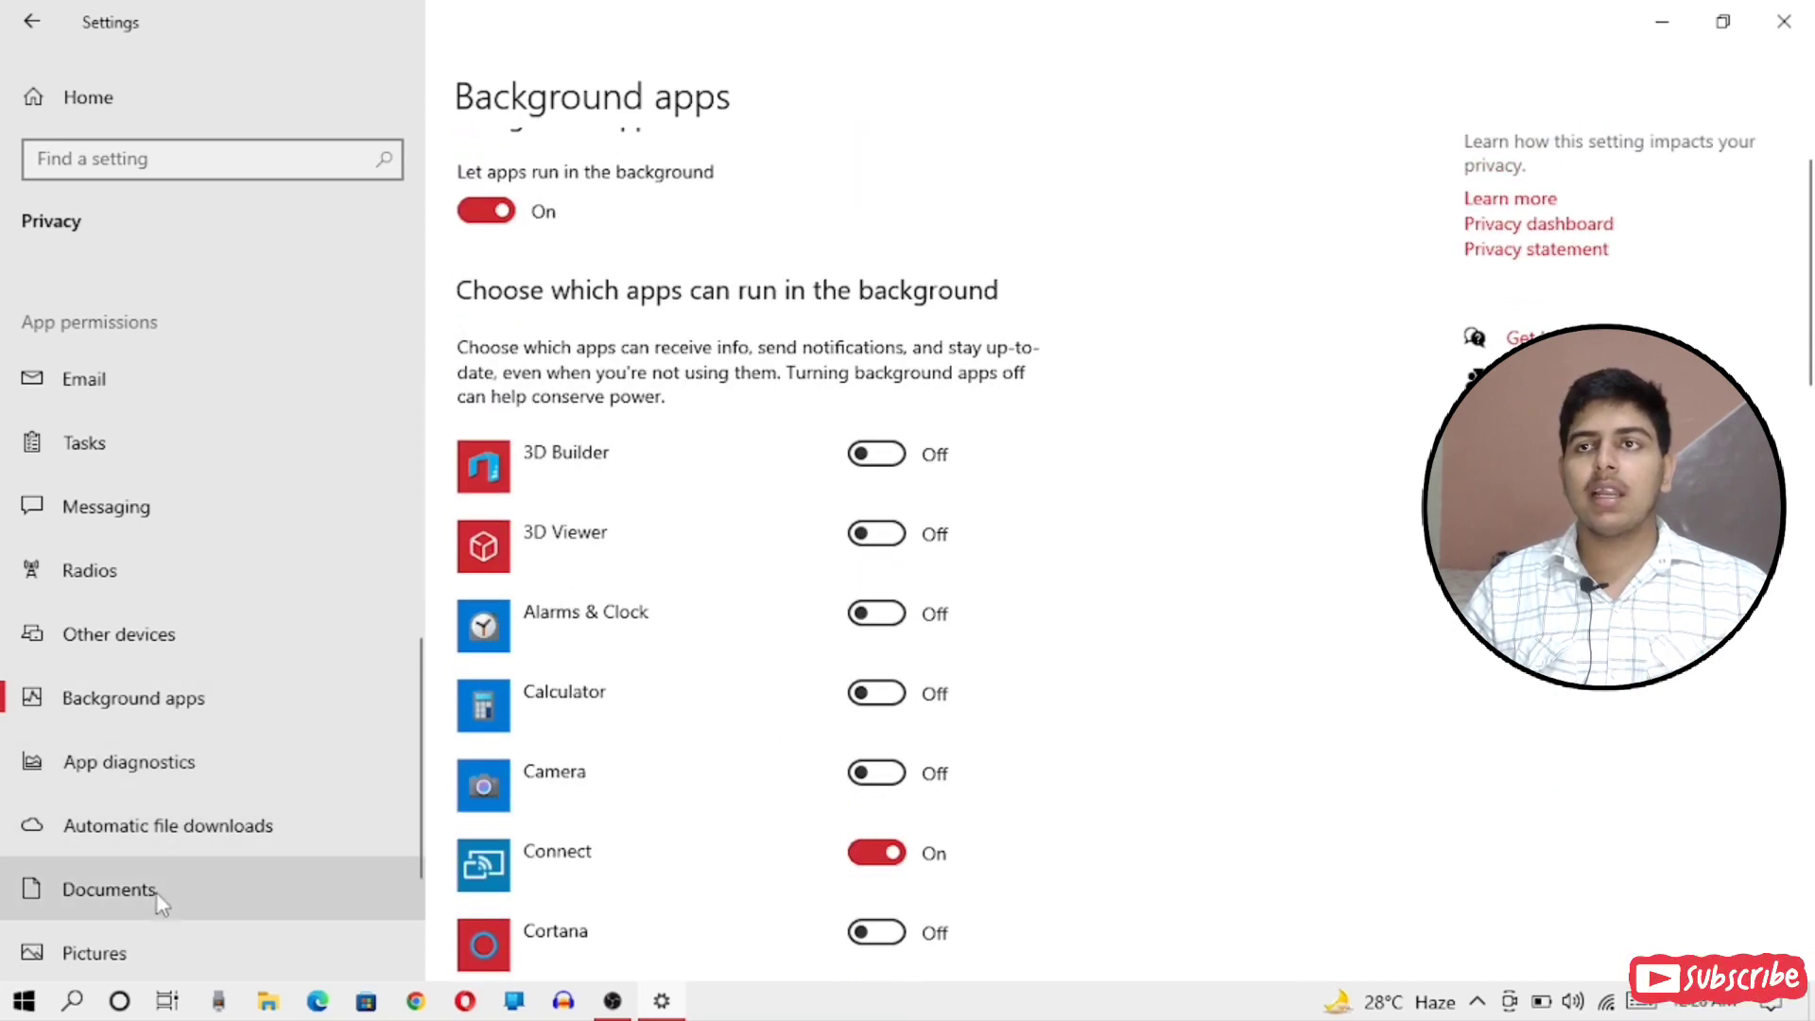
# - Finish with the Privacy permissions and close the Settings window to return to the desktop
pyautogui.click(235, 773)
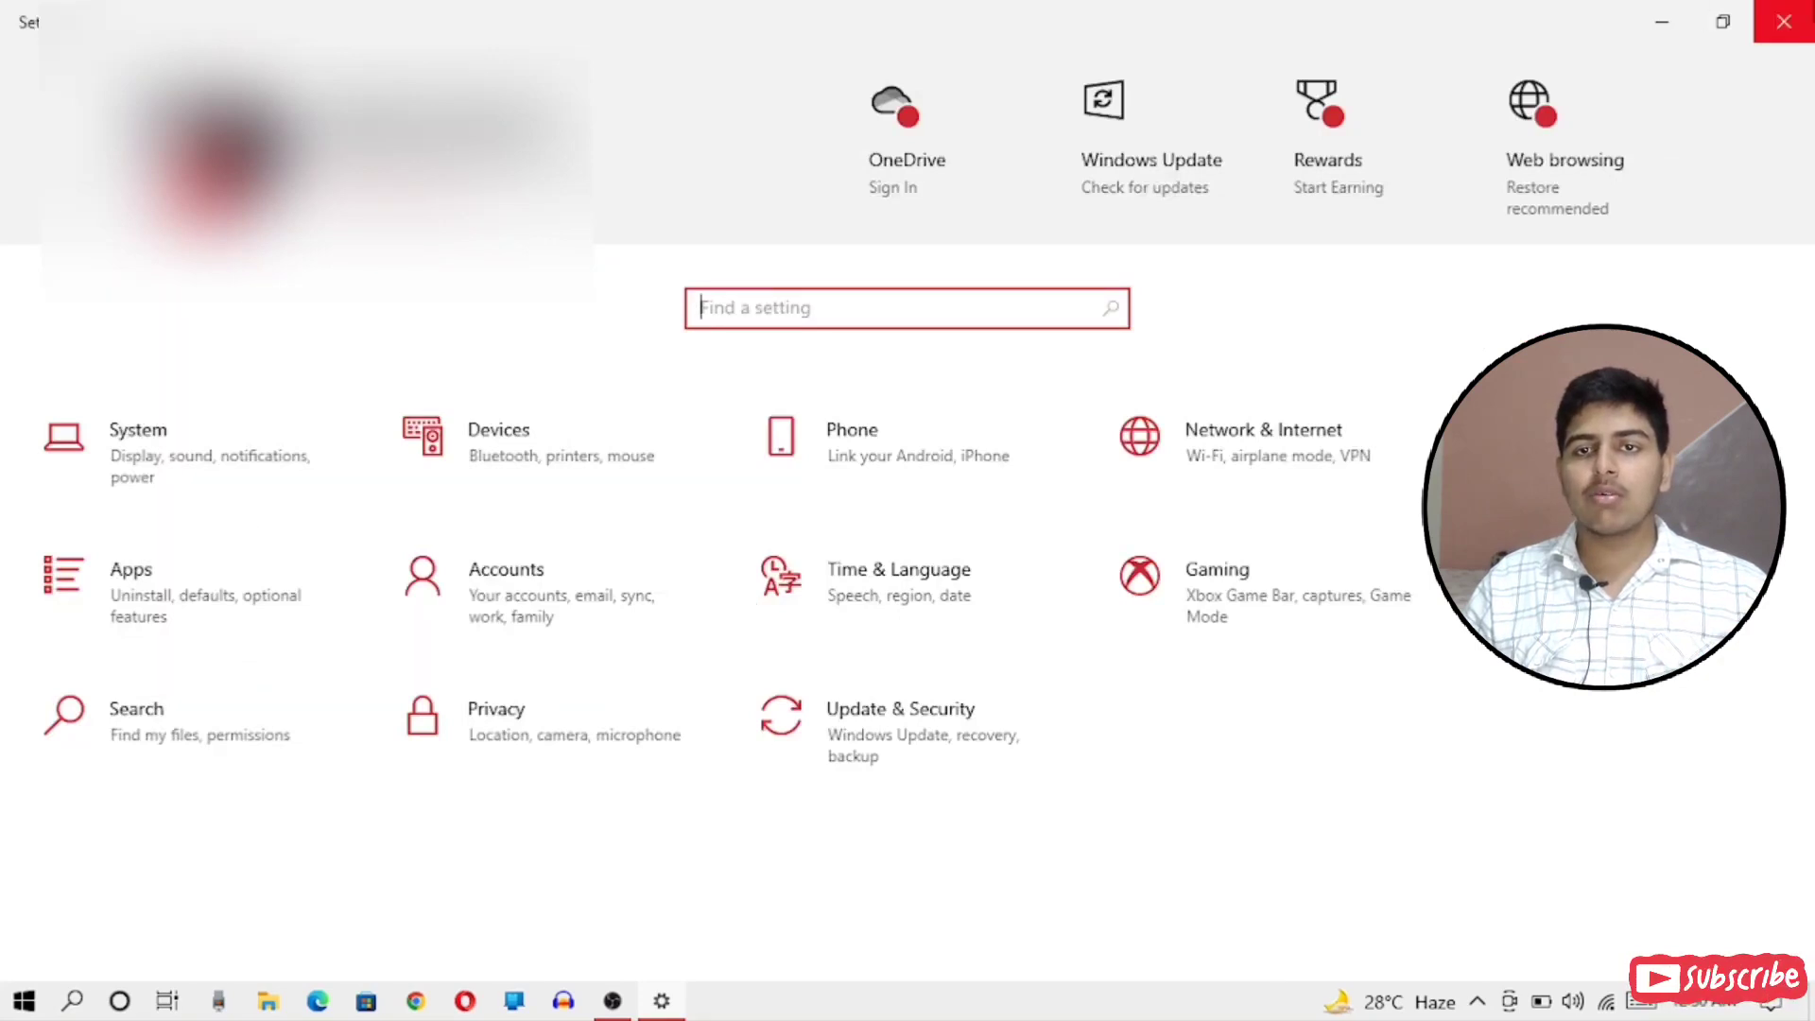
pyautogui.click(1783, 21)
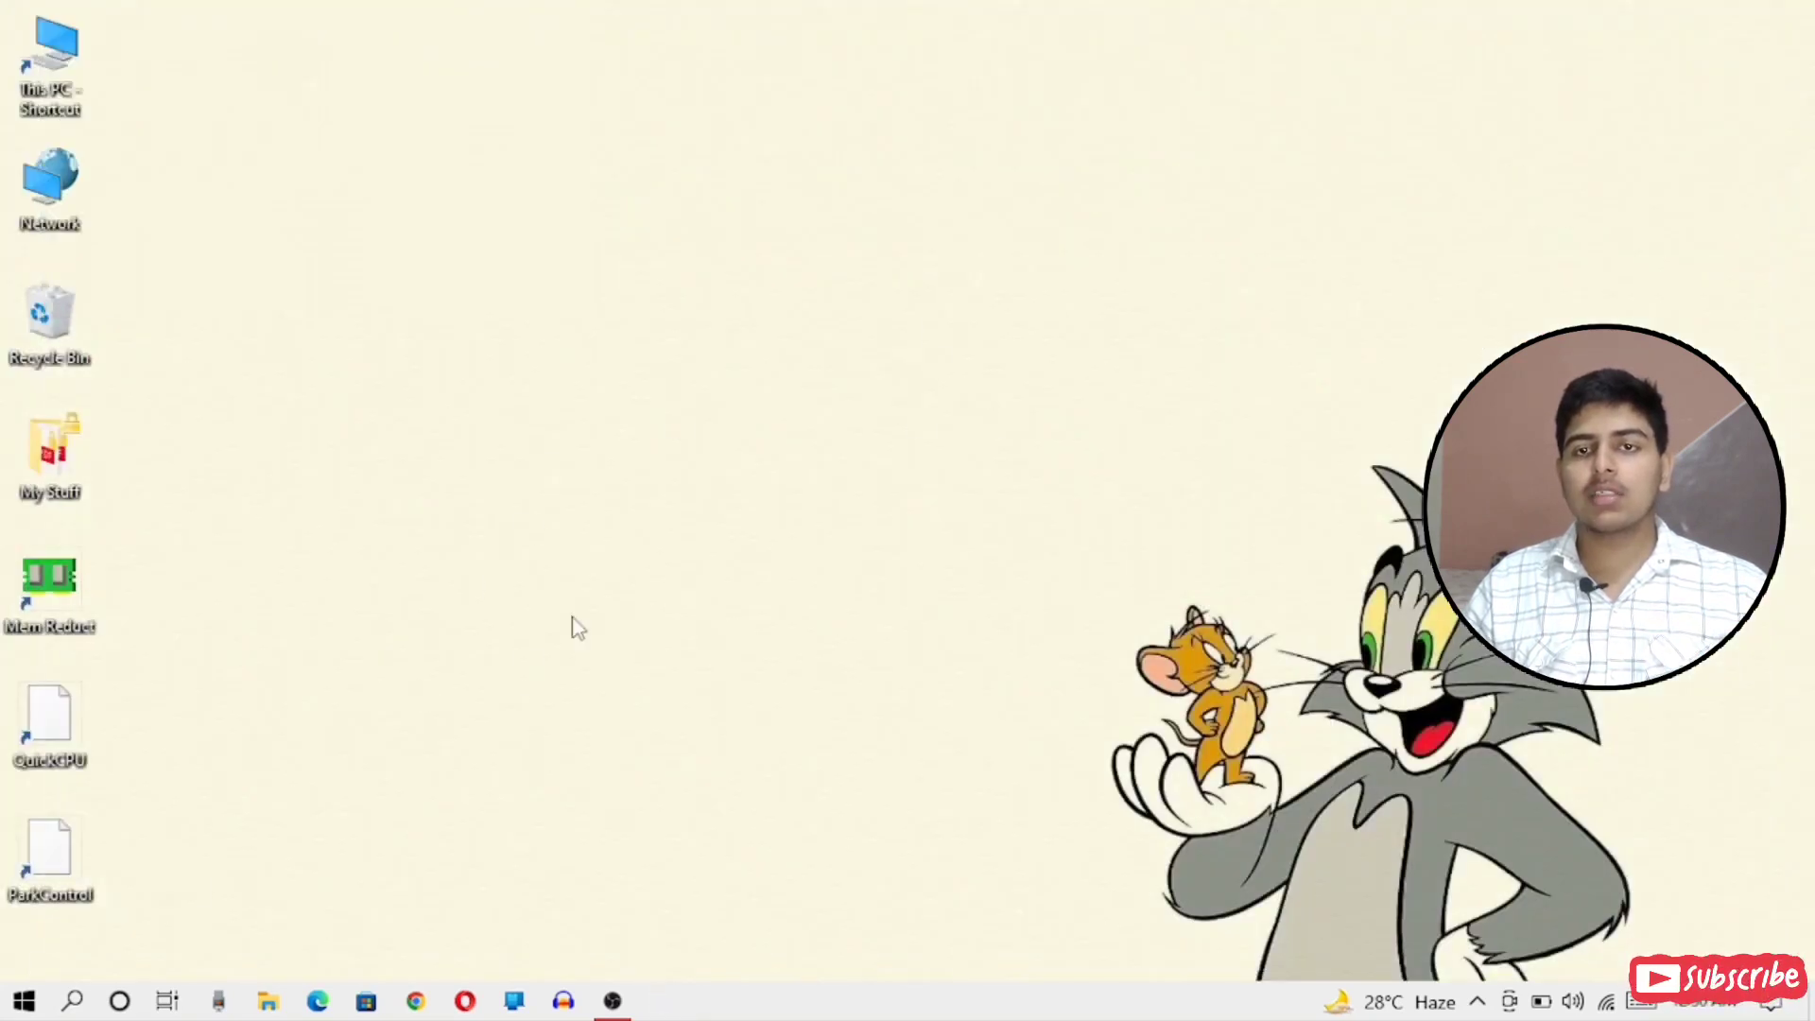
pyautogui.rightClick(575, 193)
pyautogui.click(806, 272)
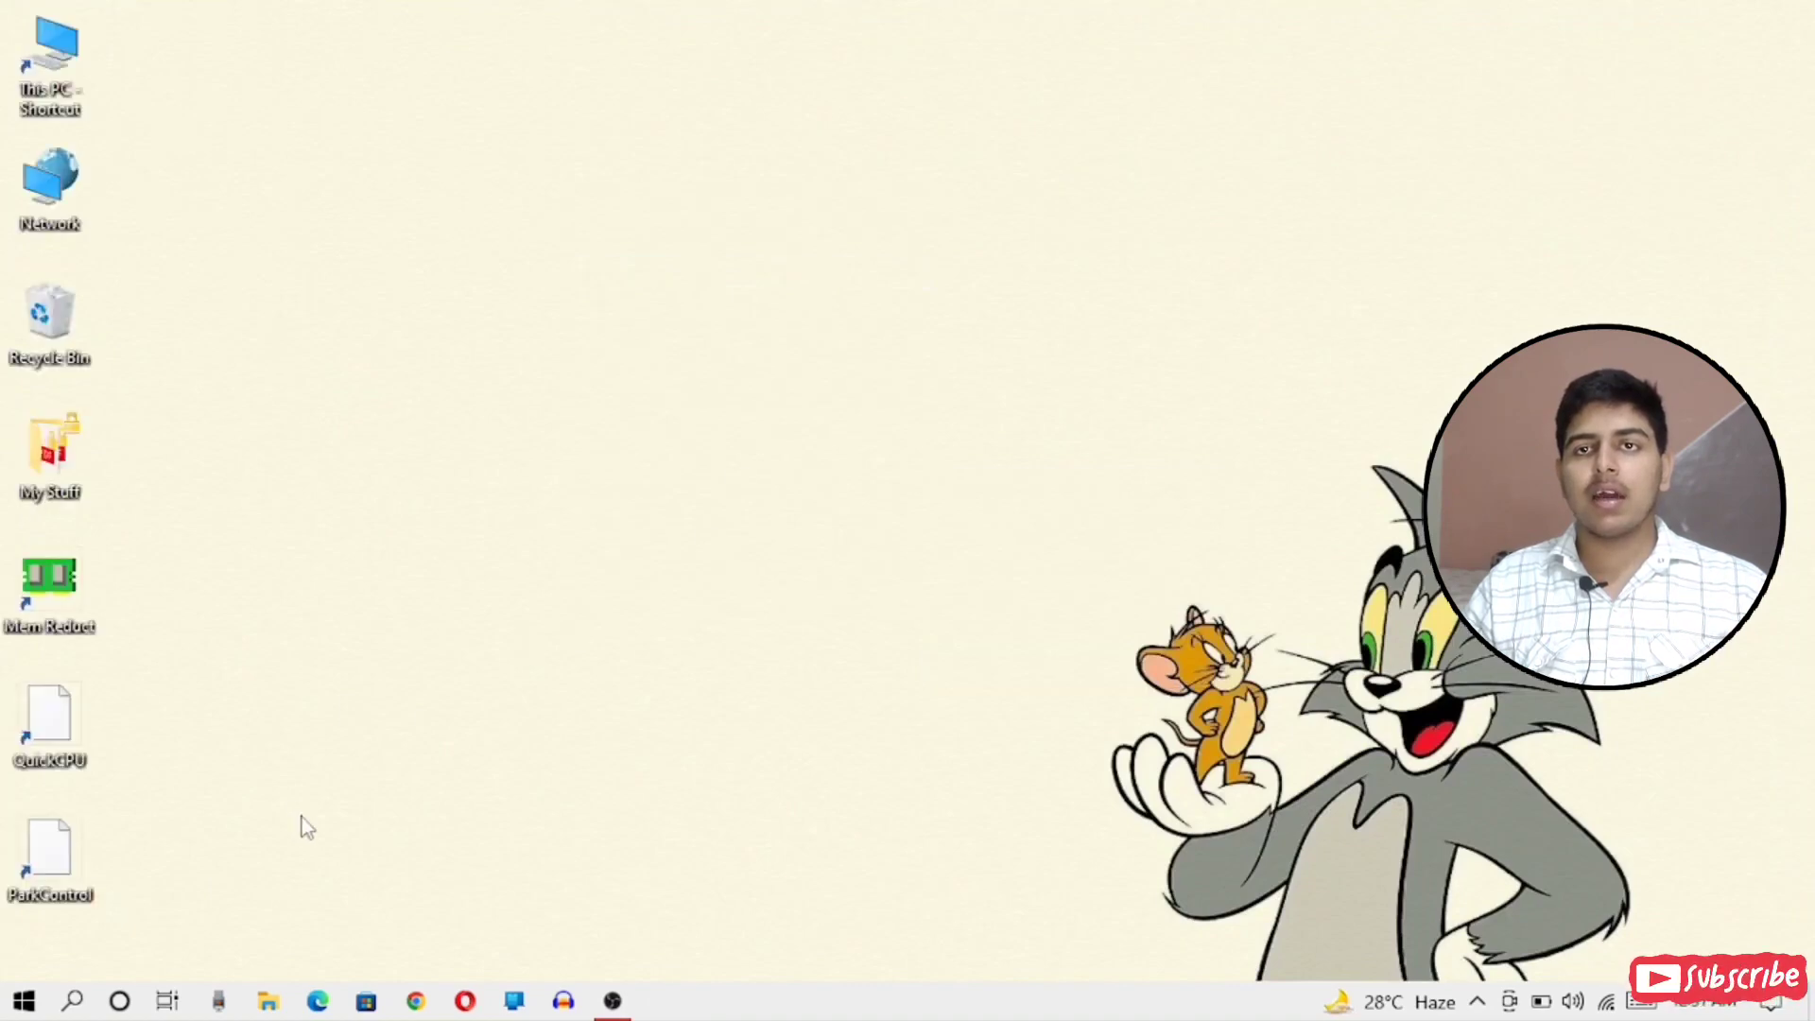
pyautogui.press('super')
pyautogui.press('Escape')
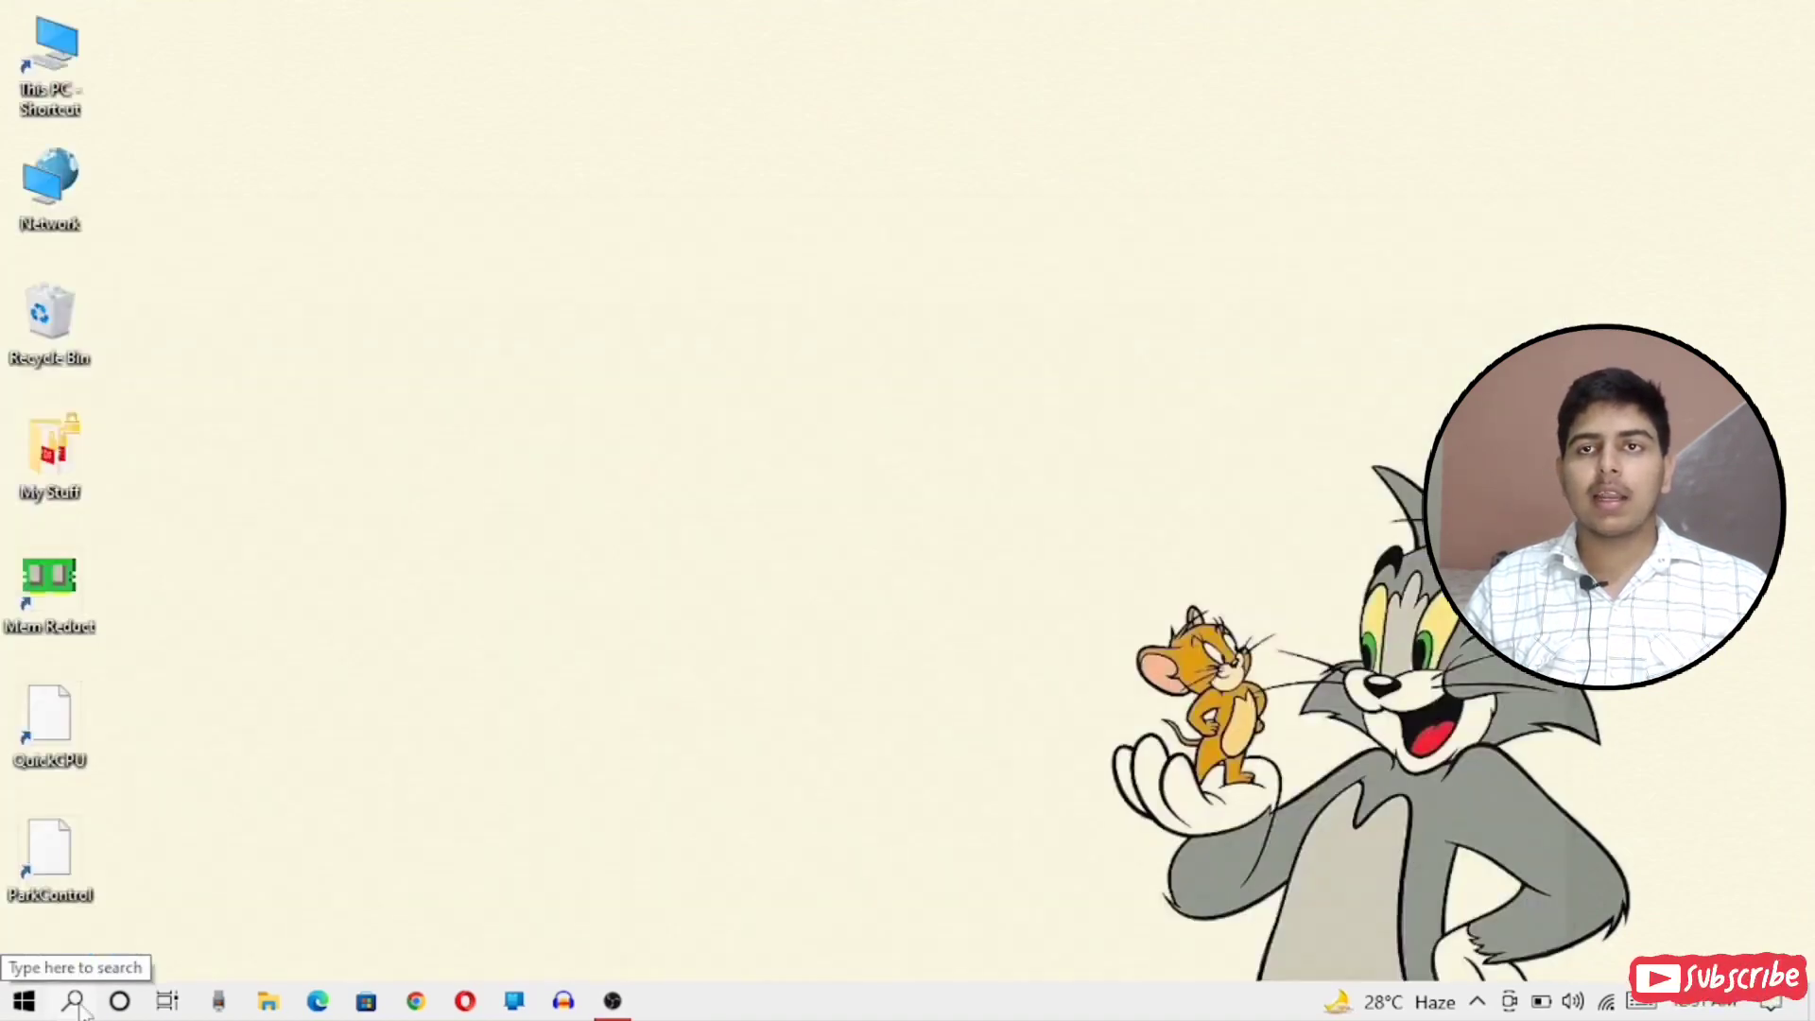
# - Search Windows for "run", open the Run dialog and use the command temp to open the Windows Temp folder
pyautogui.click(73, 1000)
pyautogui.write('run')
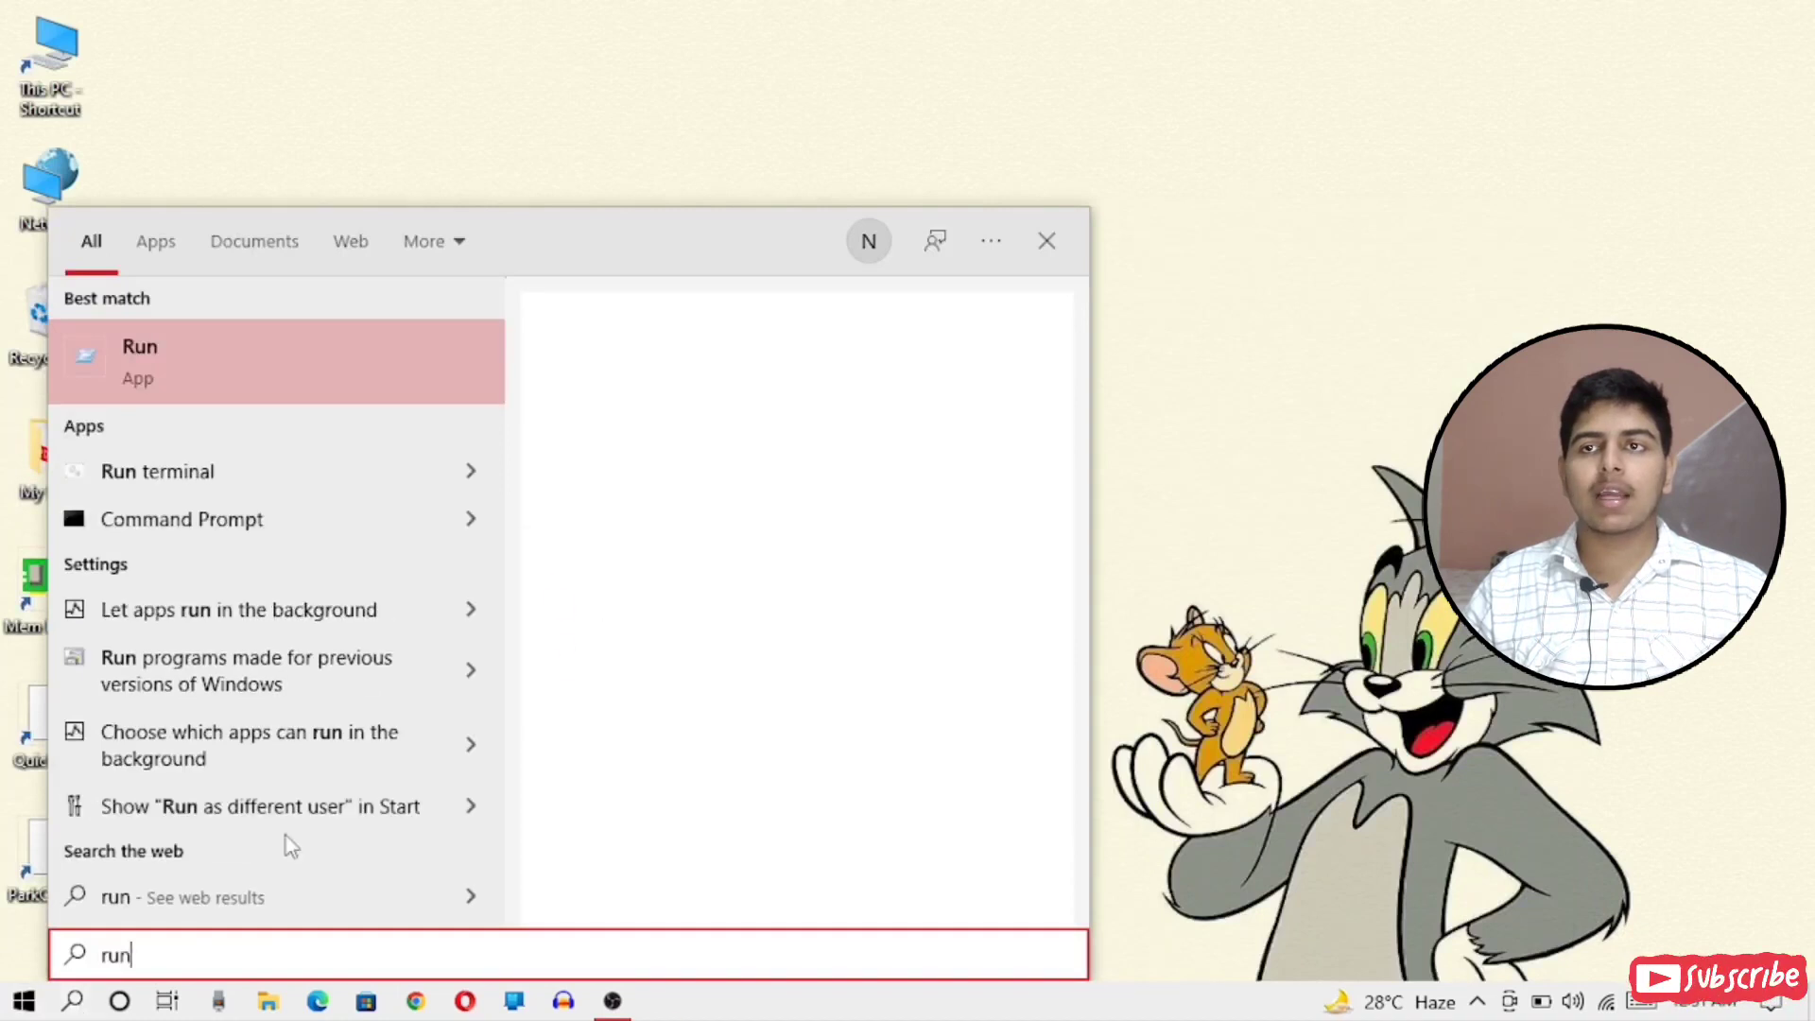
pyautogui.press('Return')
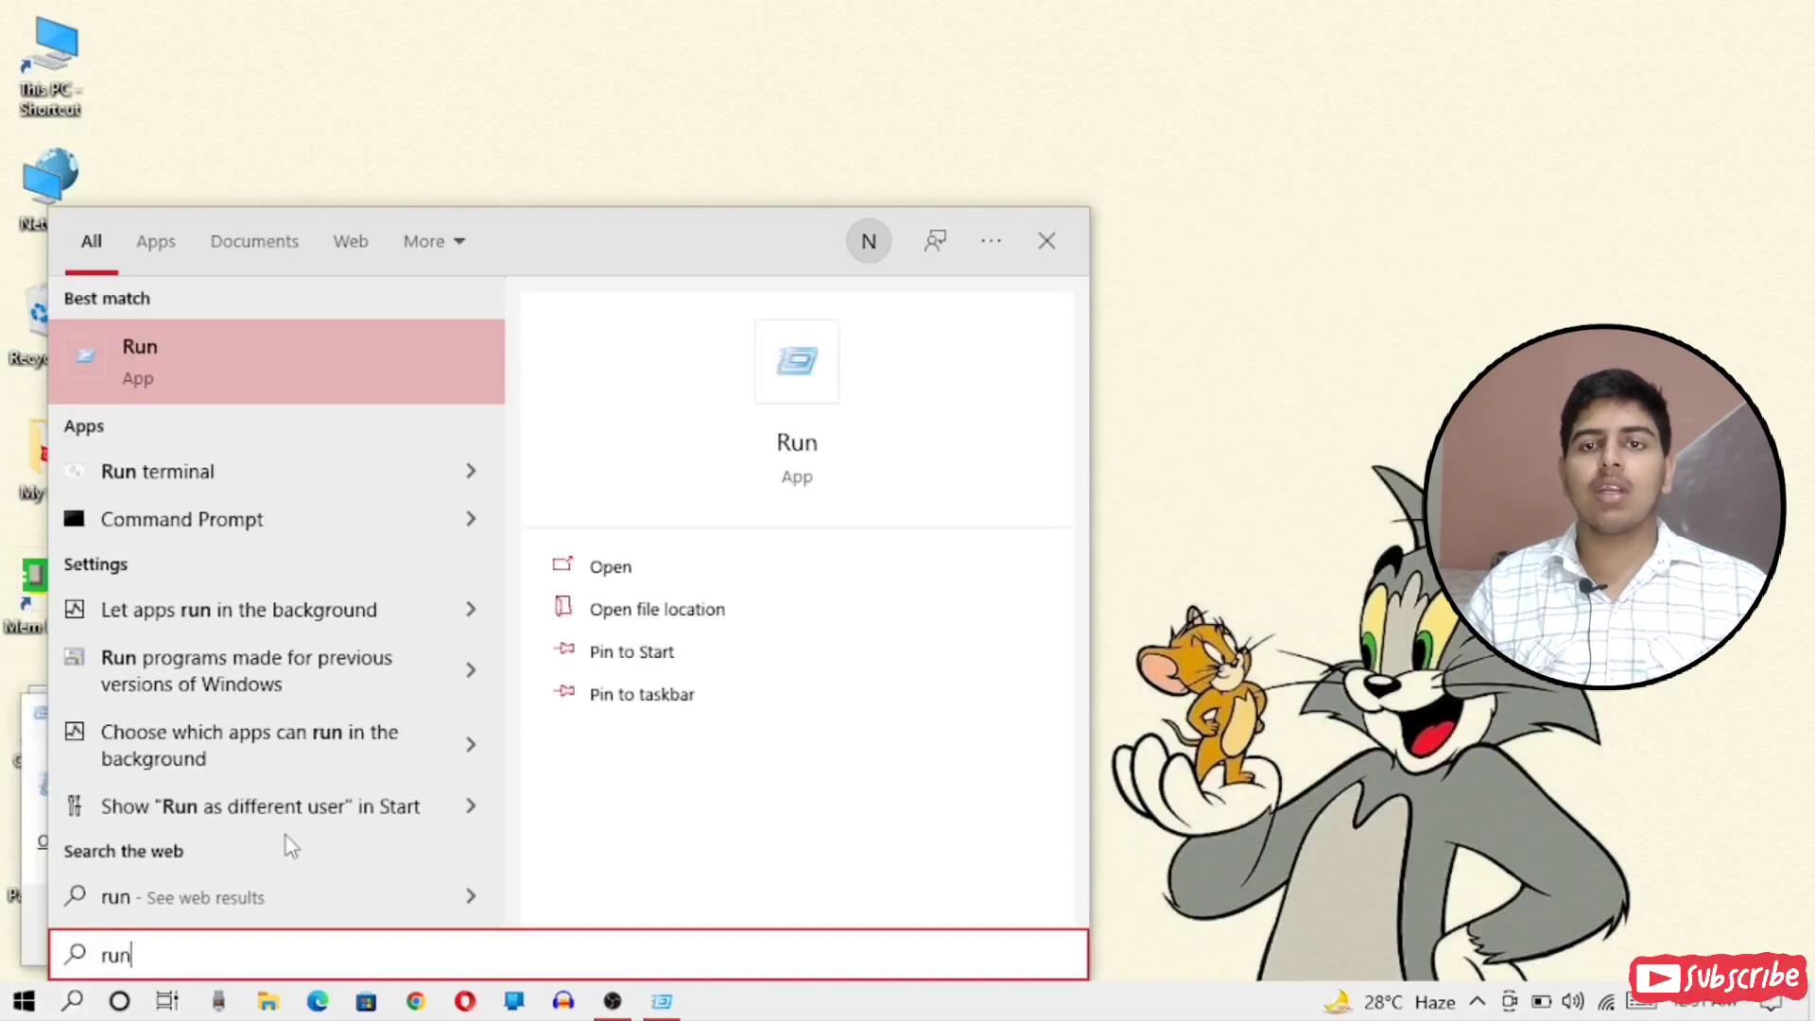
pyautogui.click(299, 401)
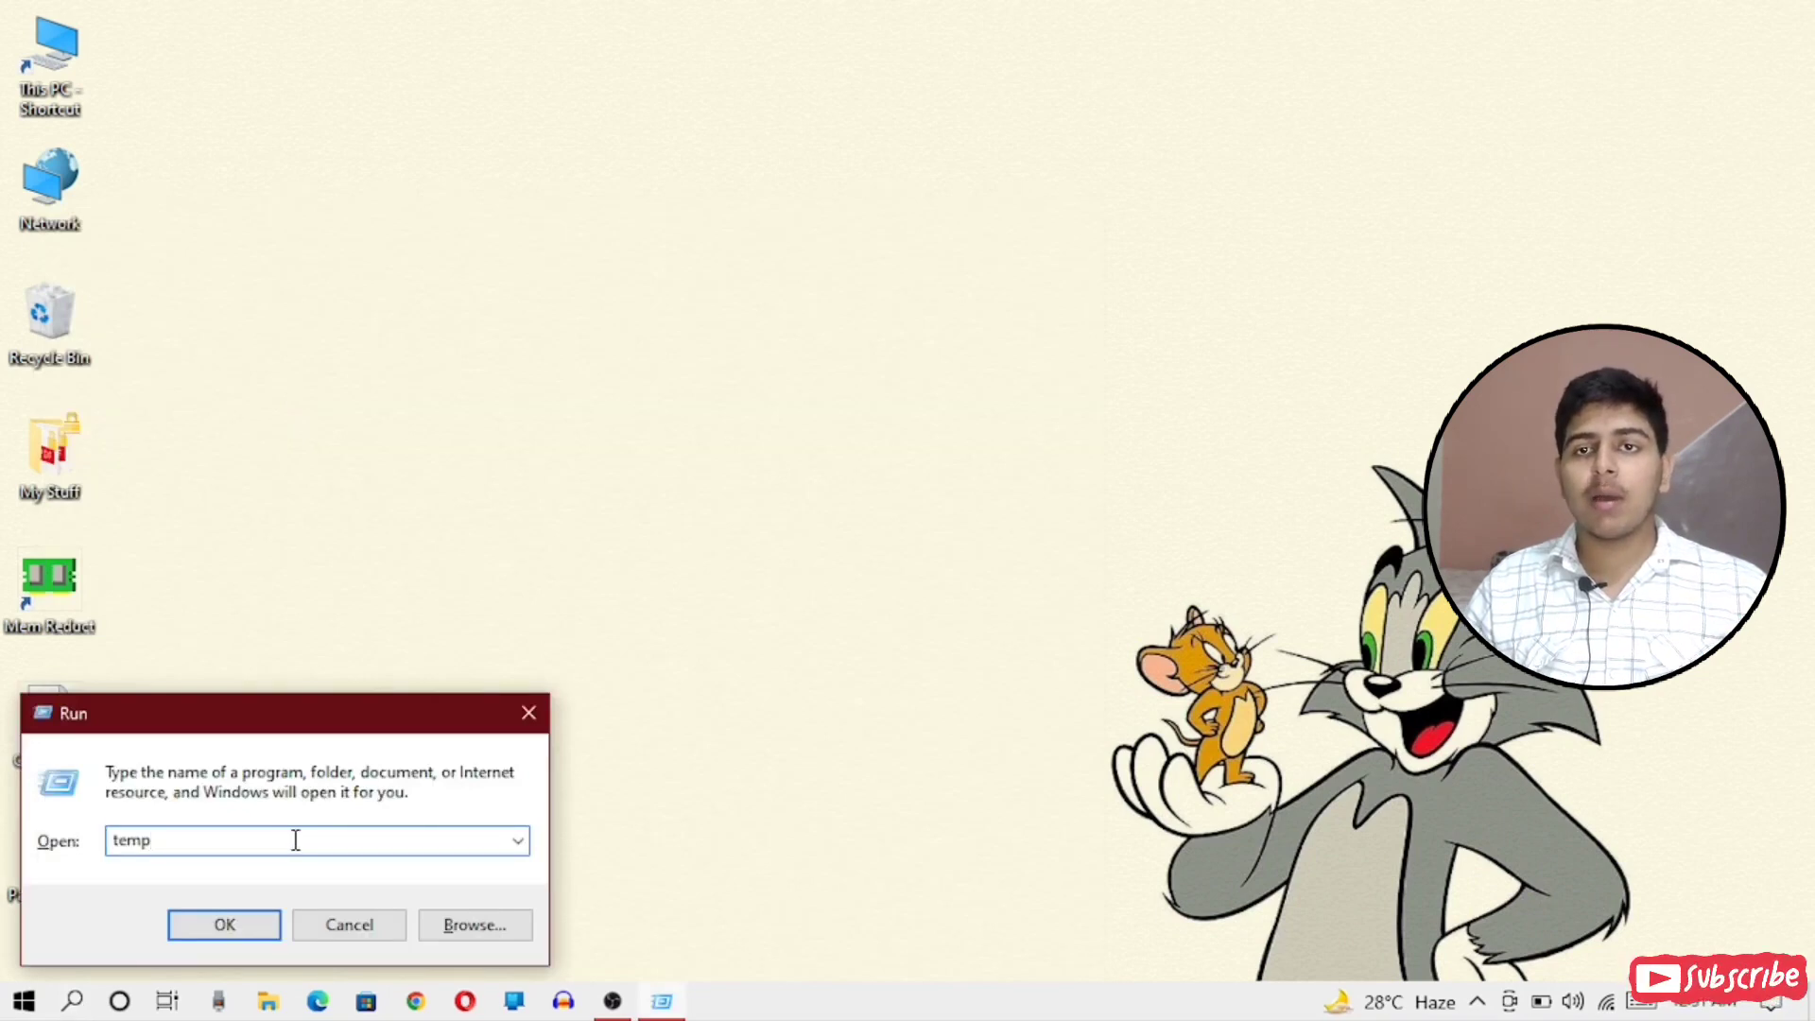
pyautogui.press('Return')
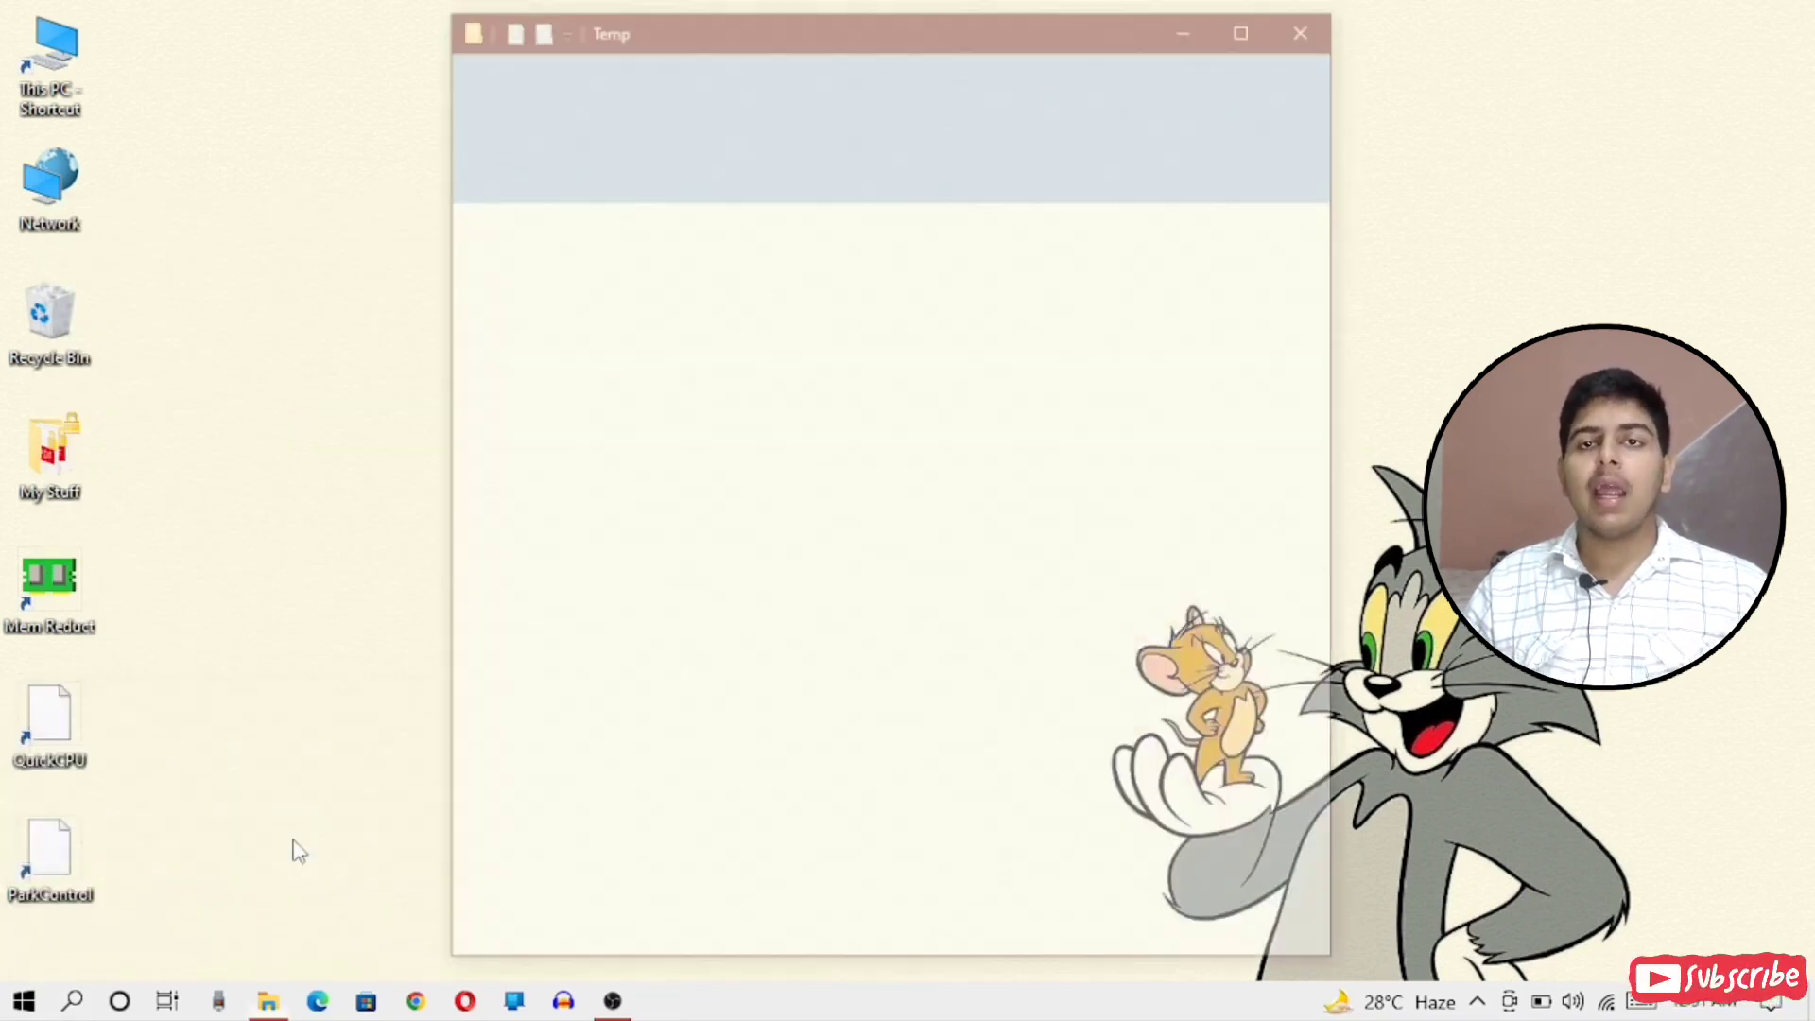
# - Maximize the Temp folder window and look through the temporary files and folders it contains
pyautogui.click(1252, 20)
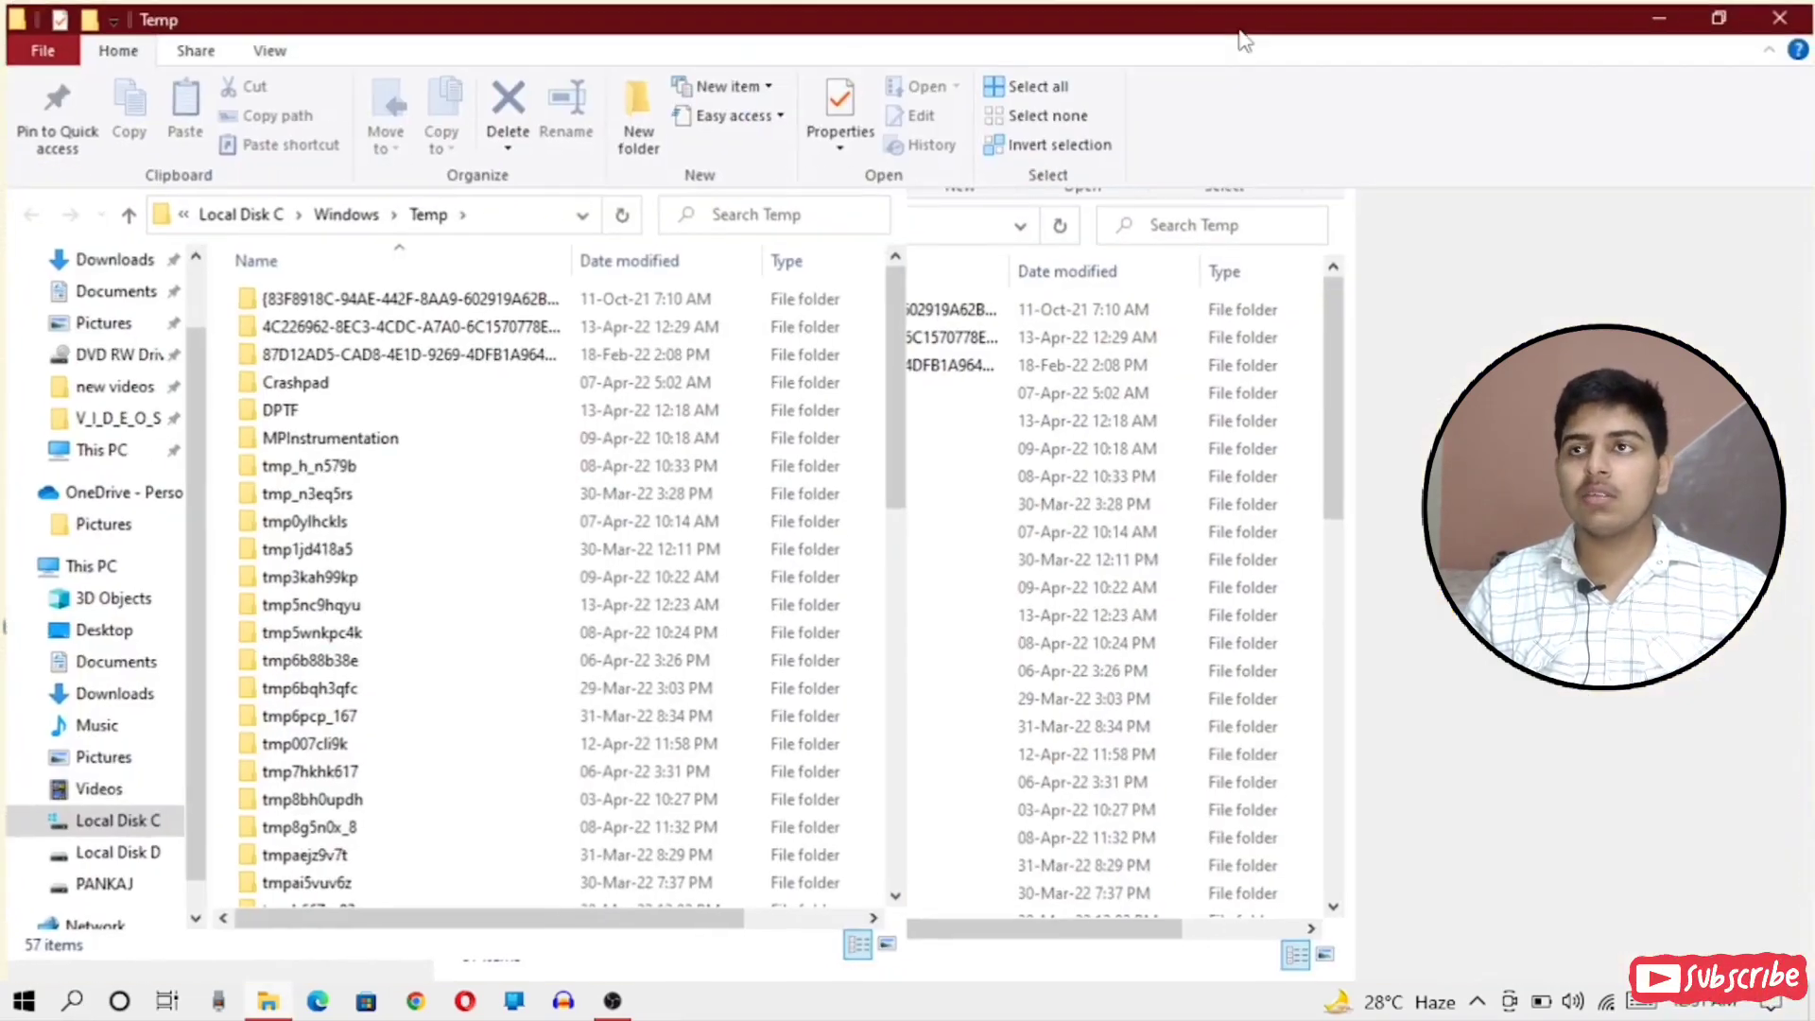
pyautogui.scroll(-10, 711, 473)
pyautogui.scroll(13, 711, 473)
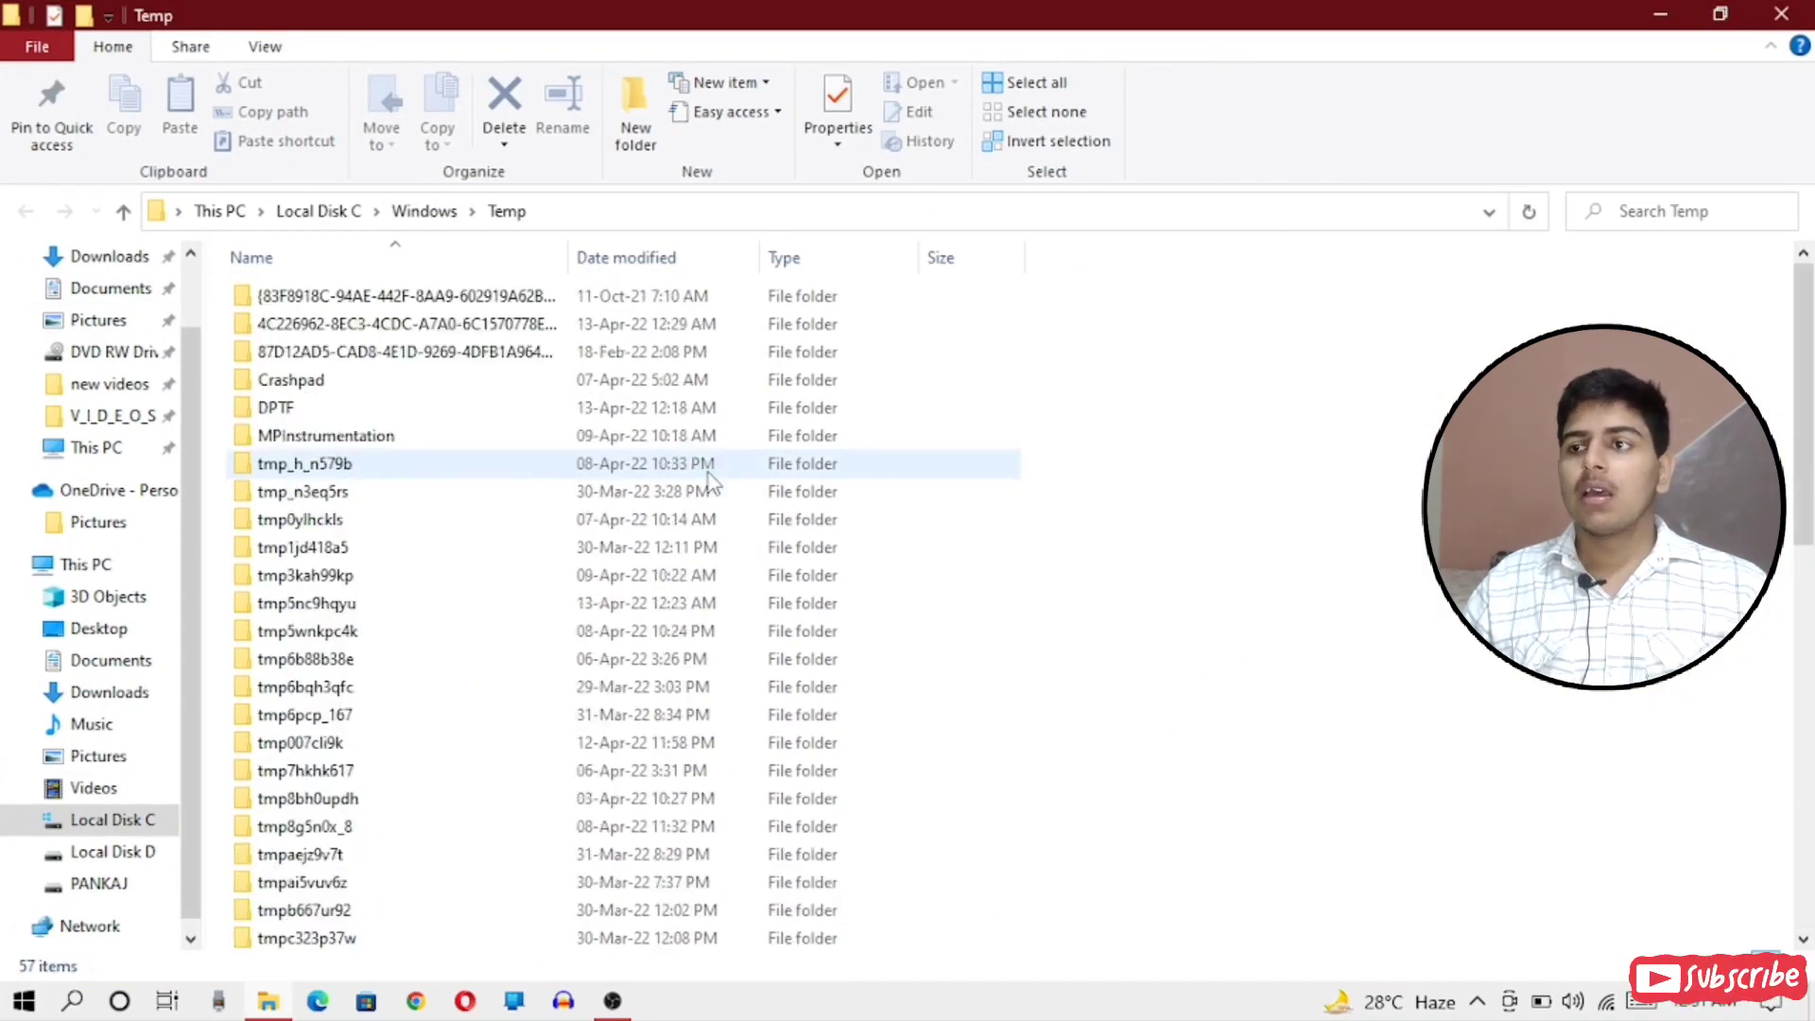
# - Delete all items in the Windows Temp folder, continuing with administrator permission and retrying the access-denied folder
pyautogui.moveTo(1577, 283); pyautogui.dragTo(226, 945)
pyautogui.hotkey('ctrl', 'a')
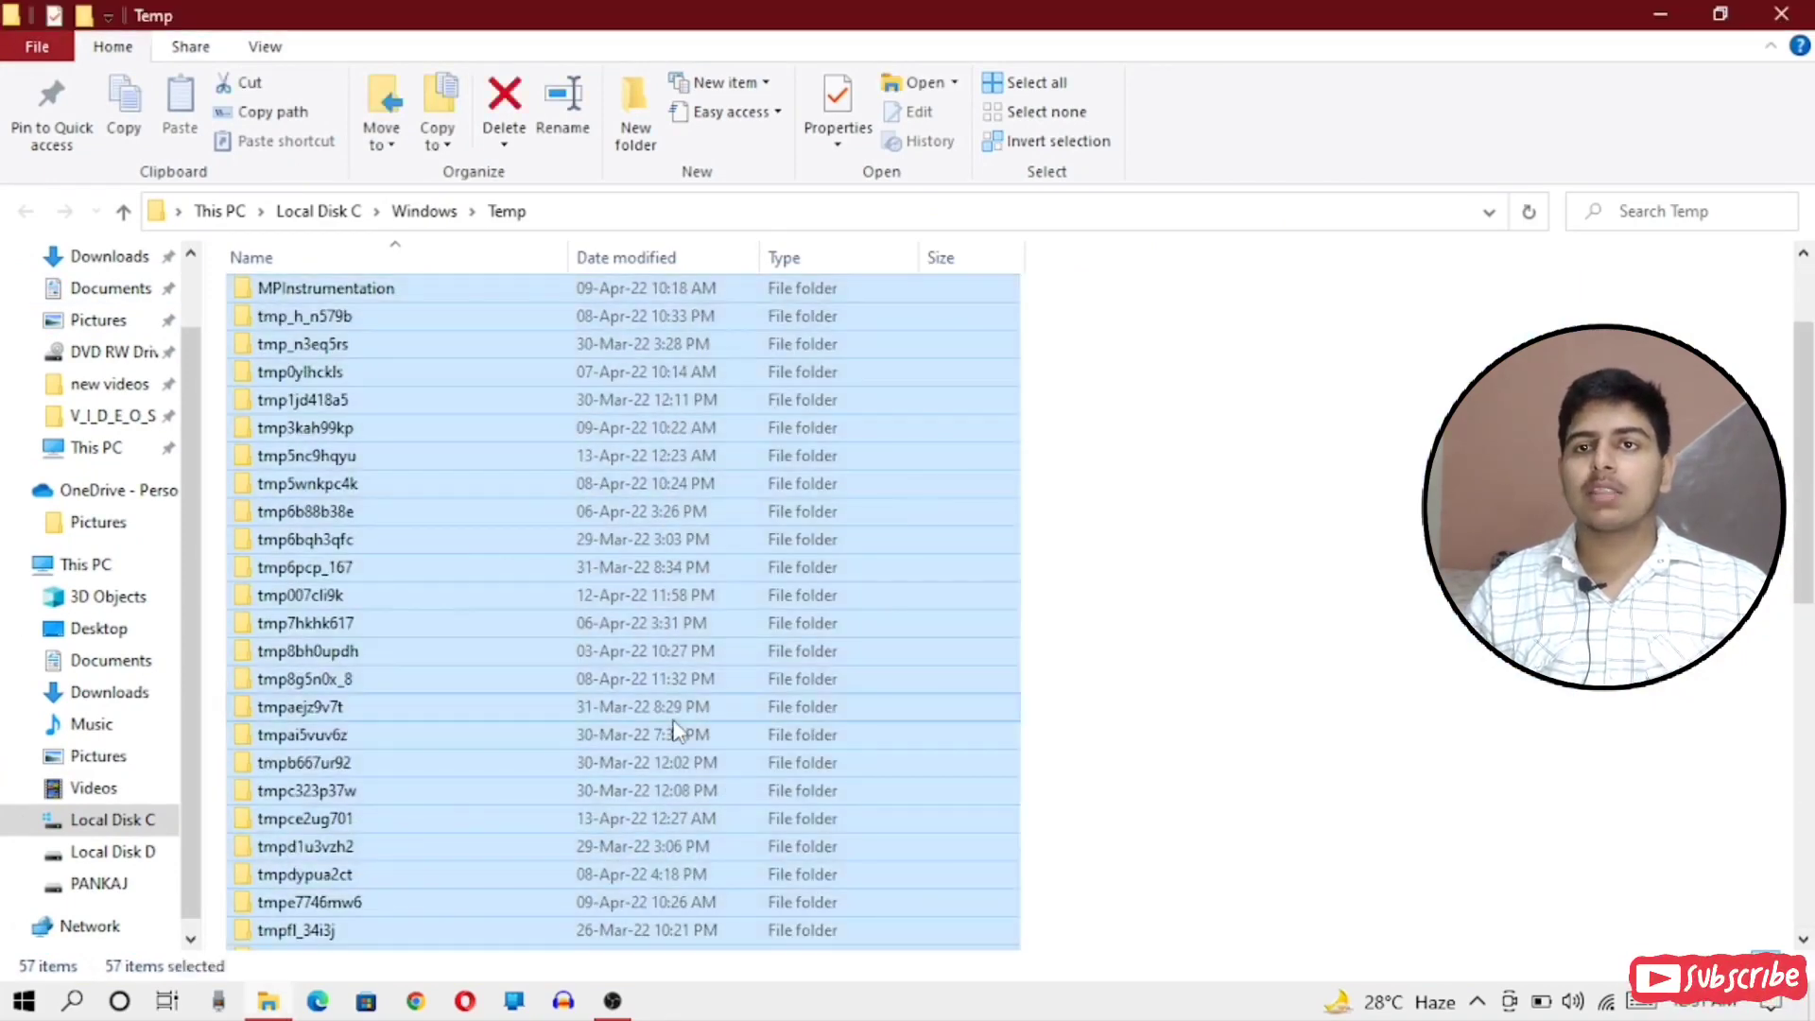
pyautogui.press('Delete')
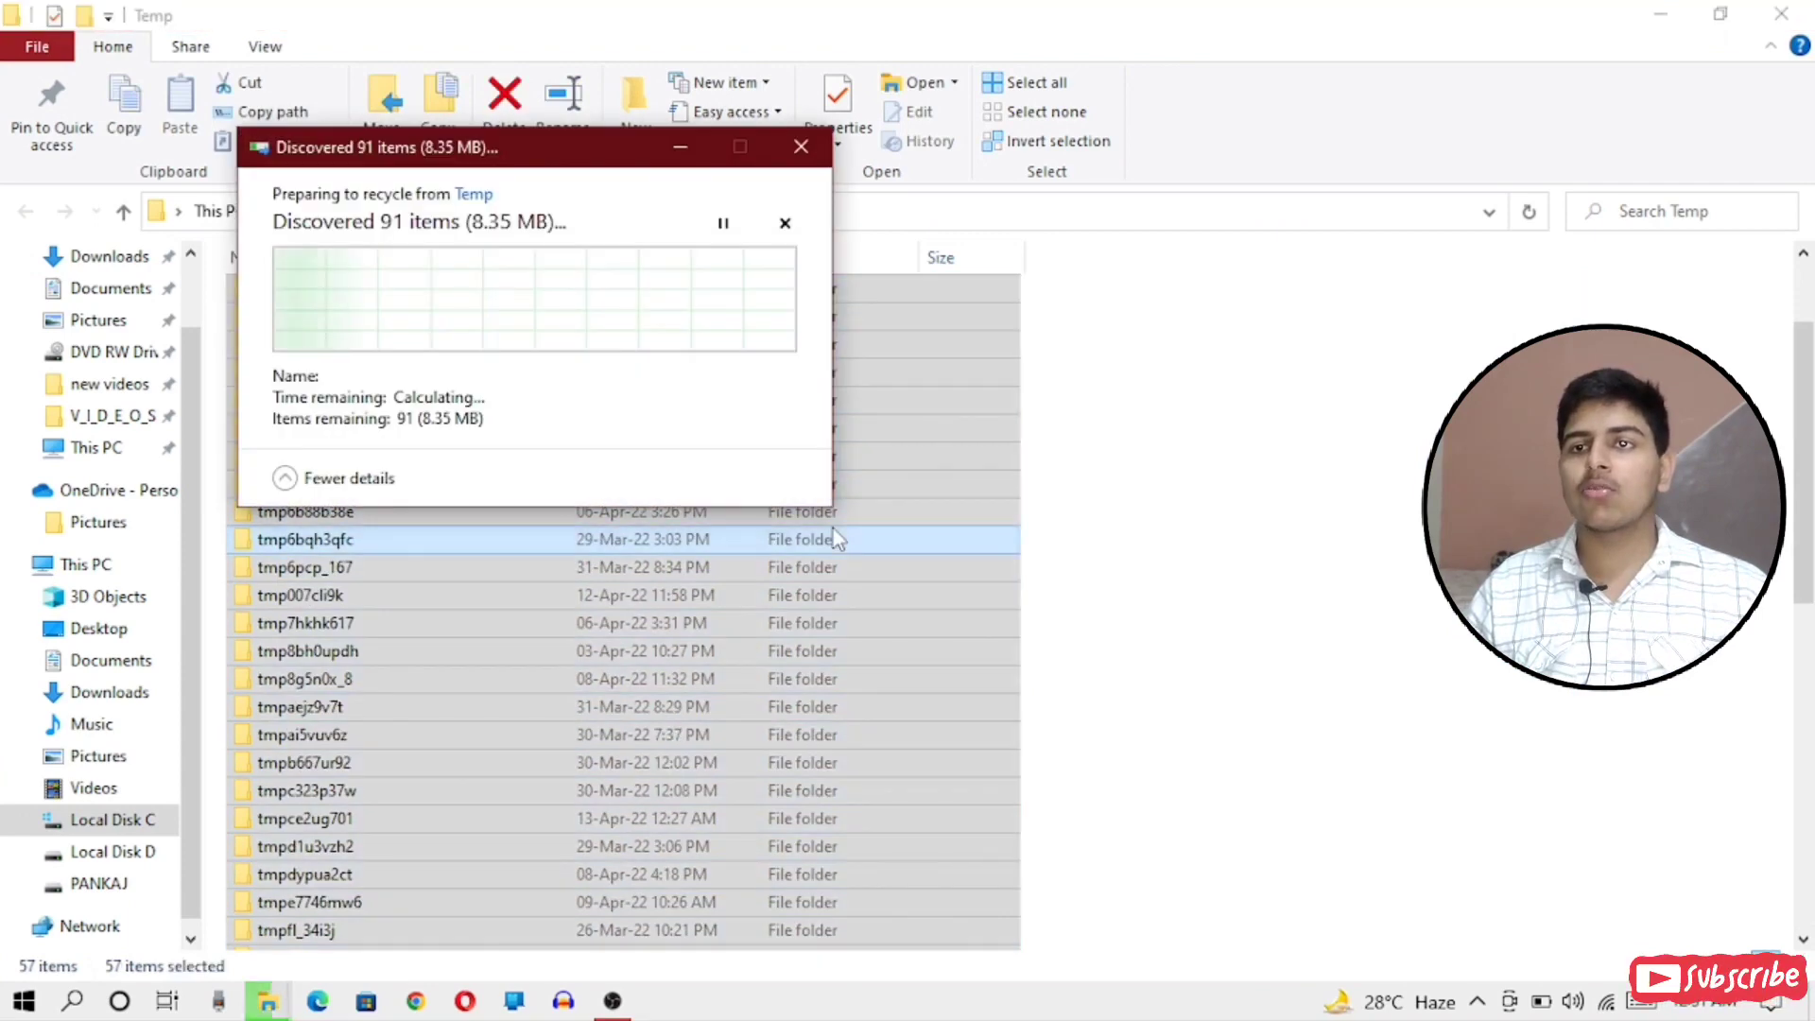
pyautogui.click(472, 372)
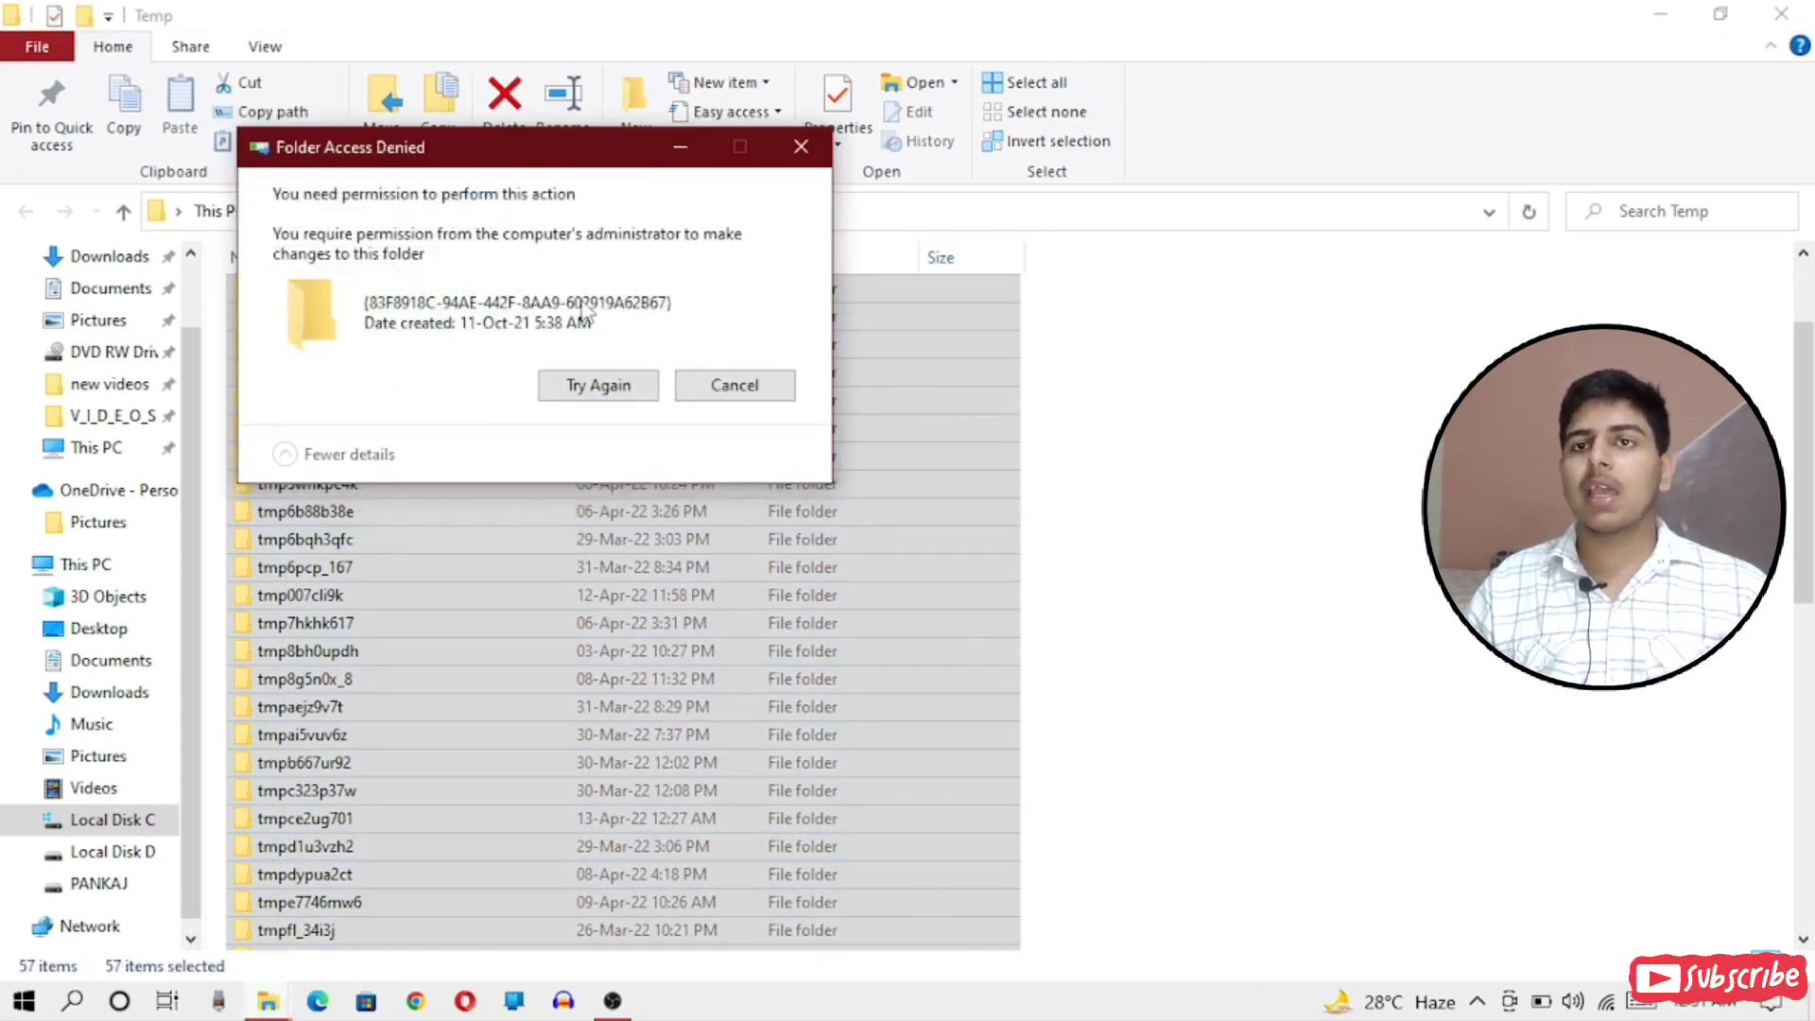
pyautogui.click(599, 383)
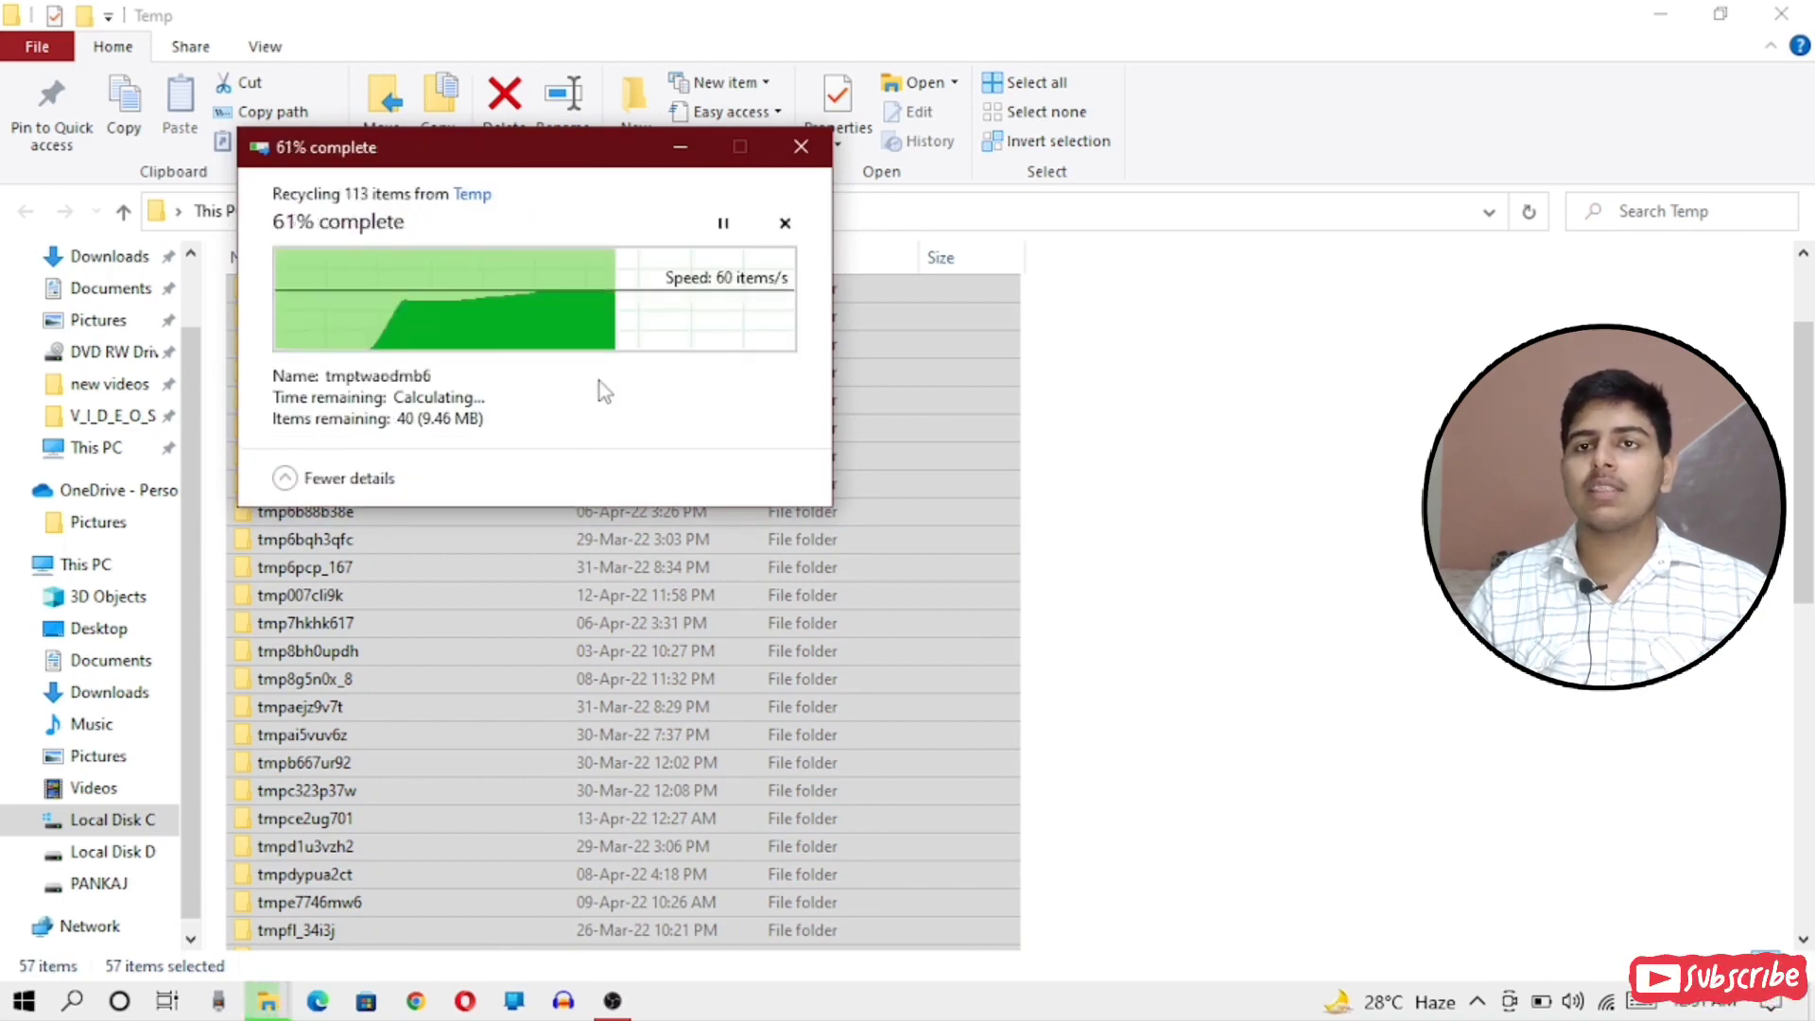
# - Retry and skip the in-use DPTF folder, and cancel the deletion of the folder that stays protected by administrator permission
pyautogui.click(435, 437)
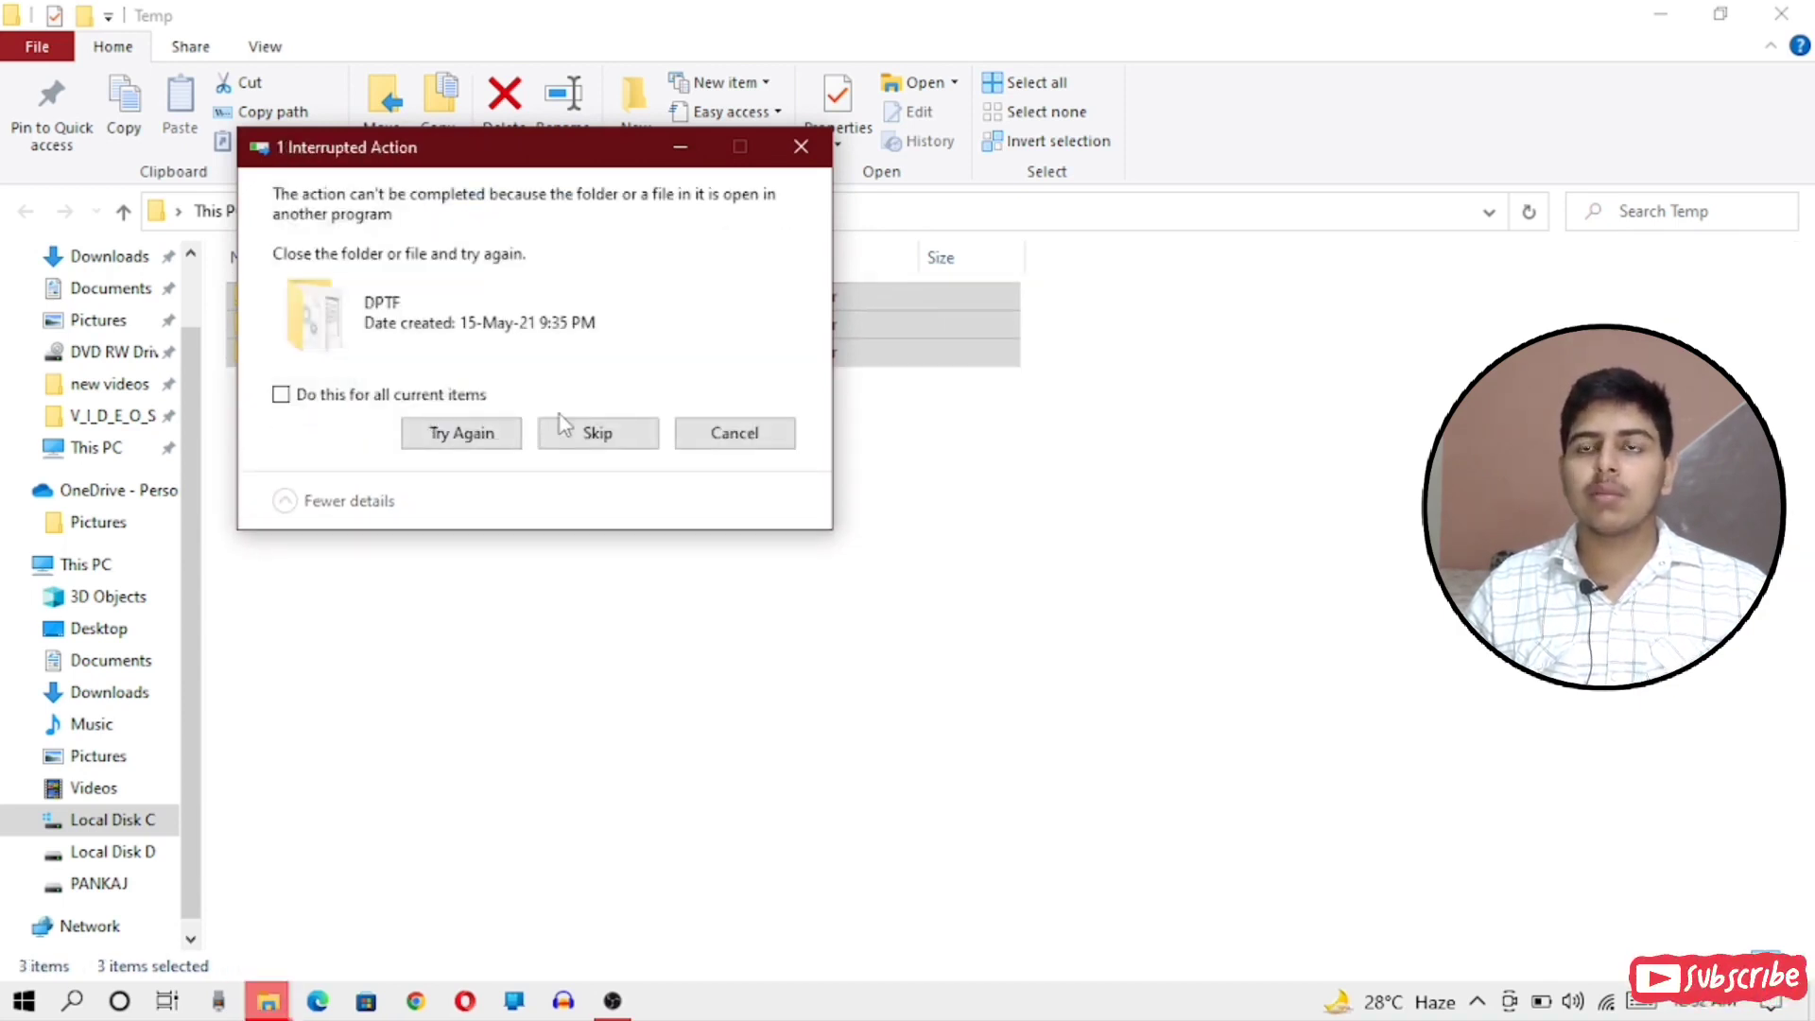
pyautogui.click(595, 432)
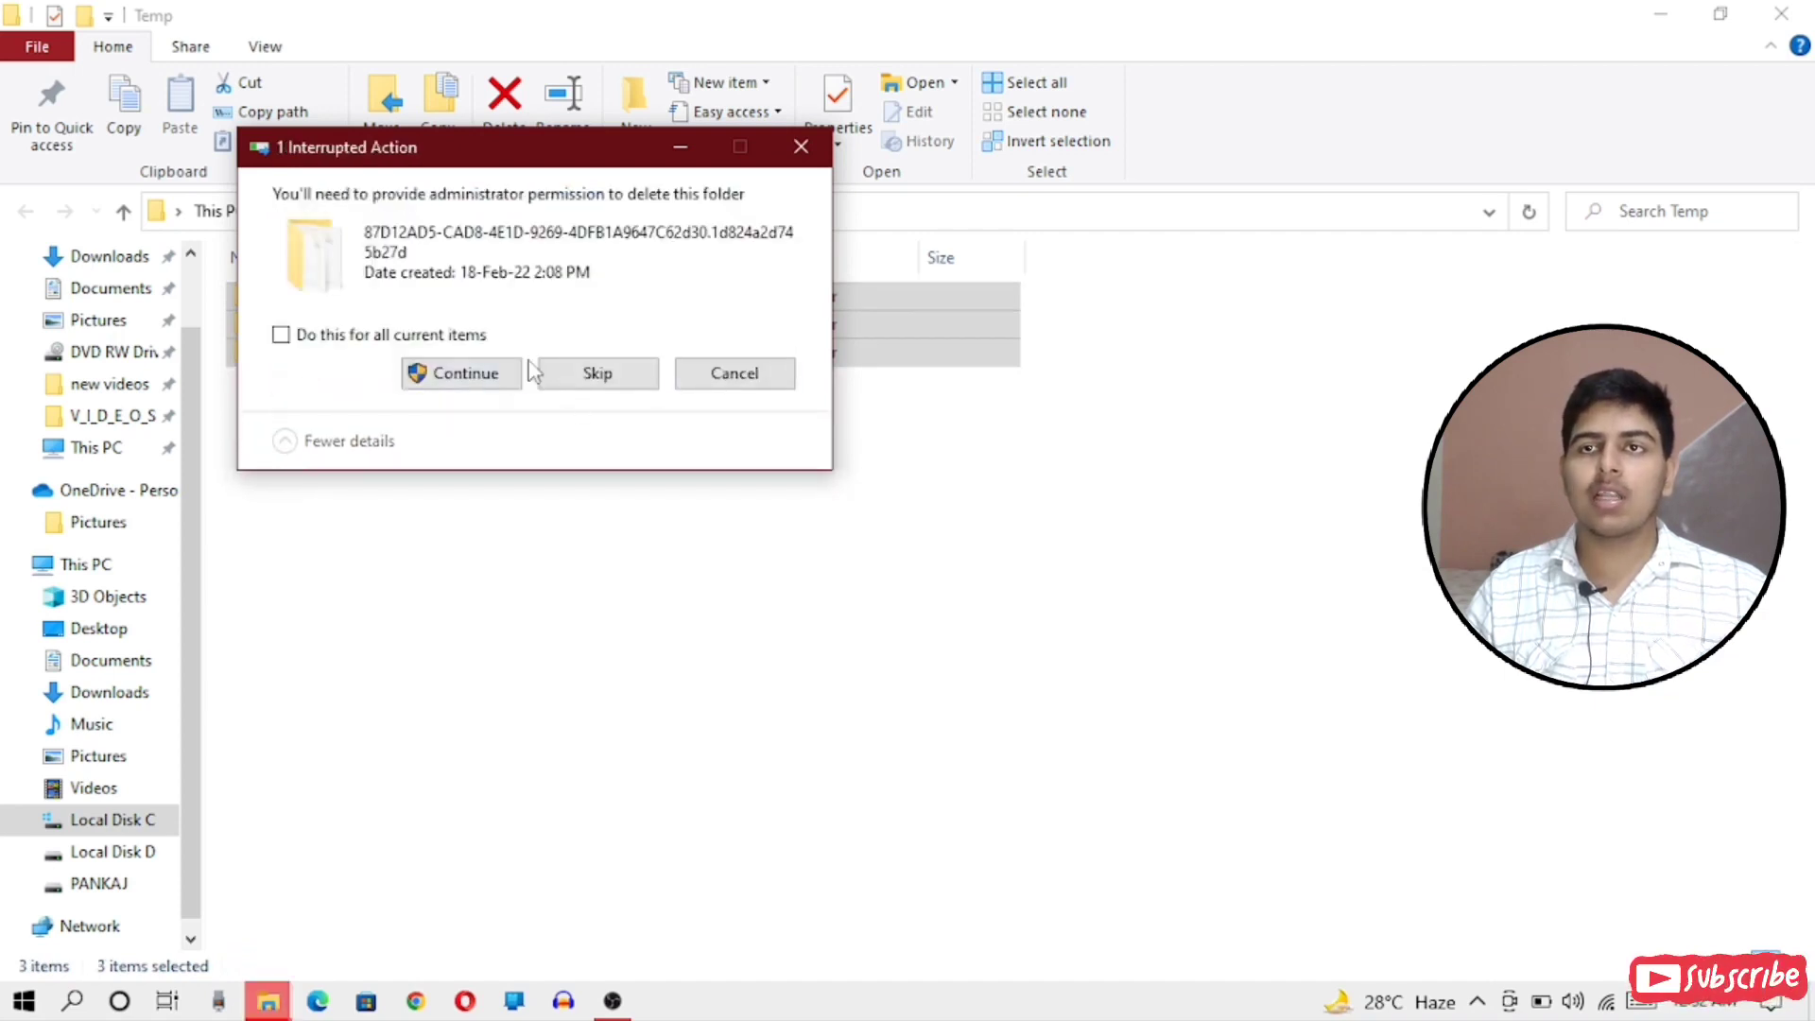
pyautogui.click(473, 373)
pyautogui.click(599, 385)
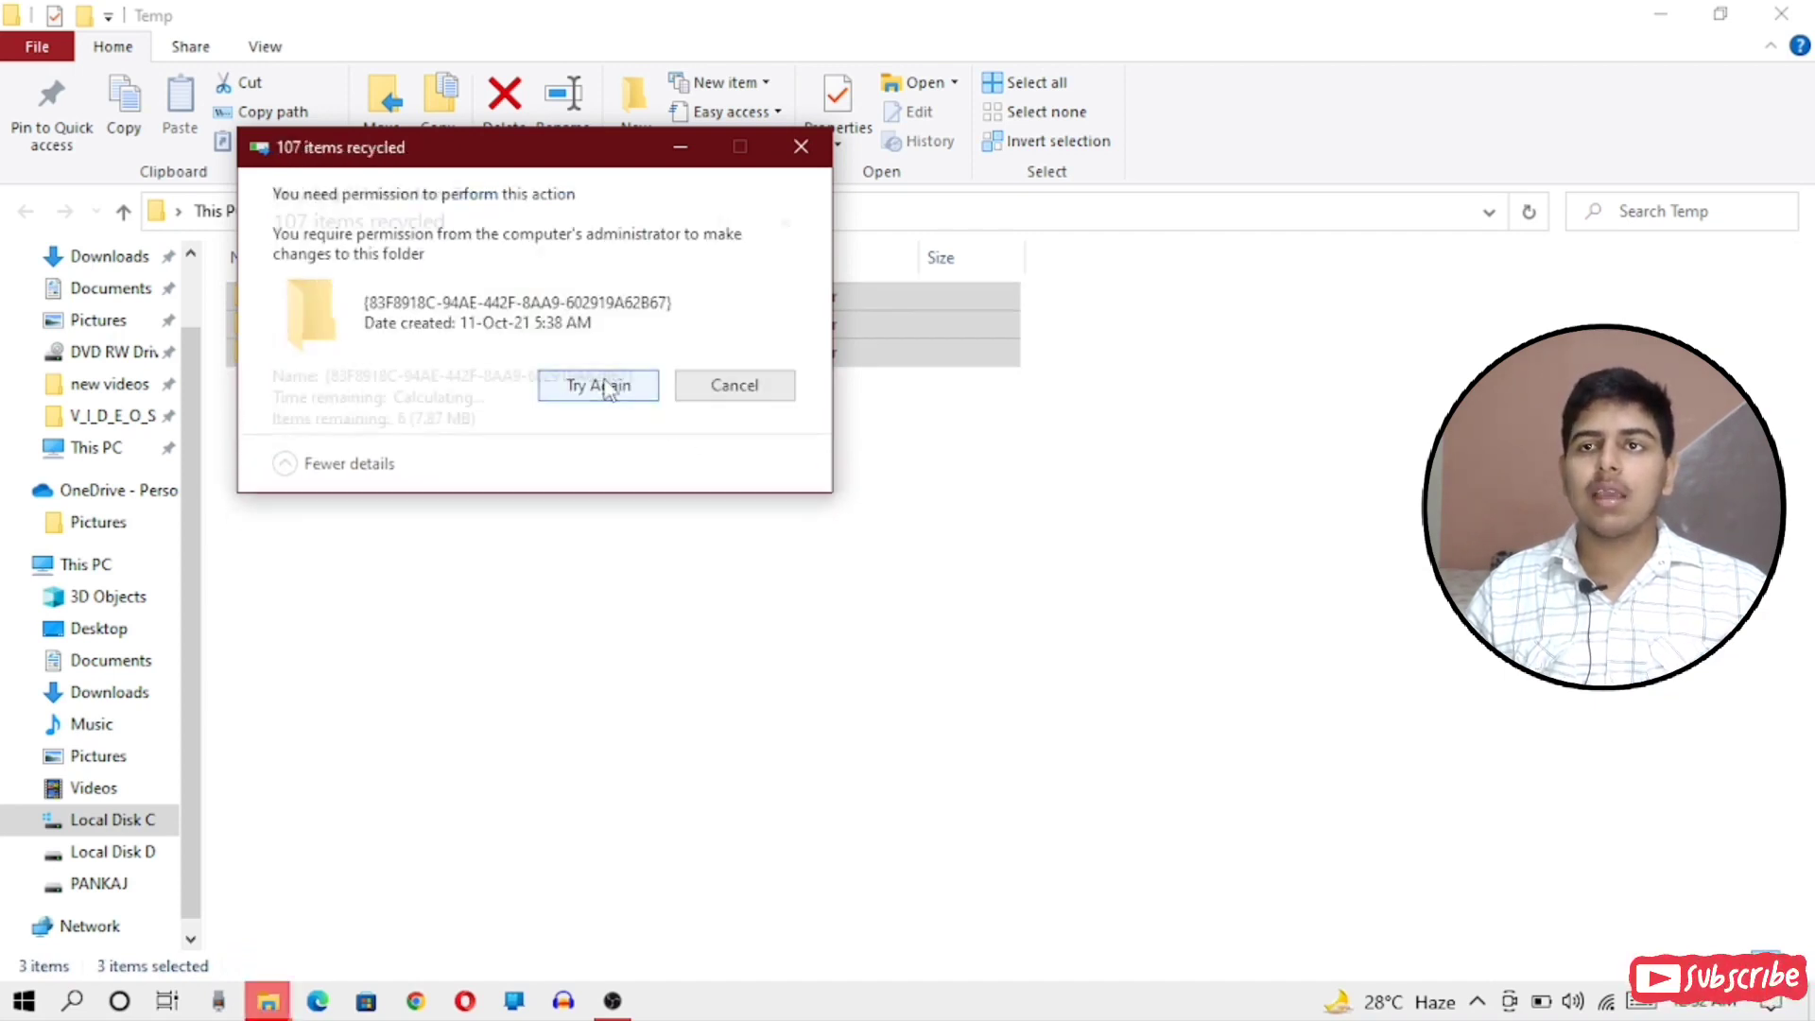
pyautogui.click(735, 385)
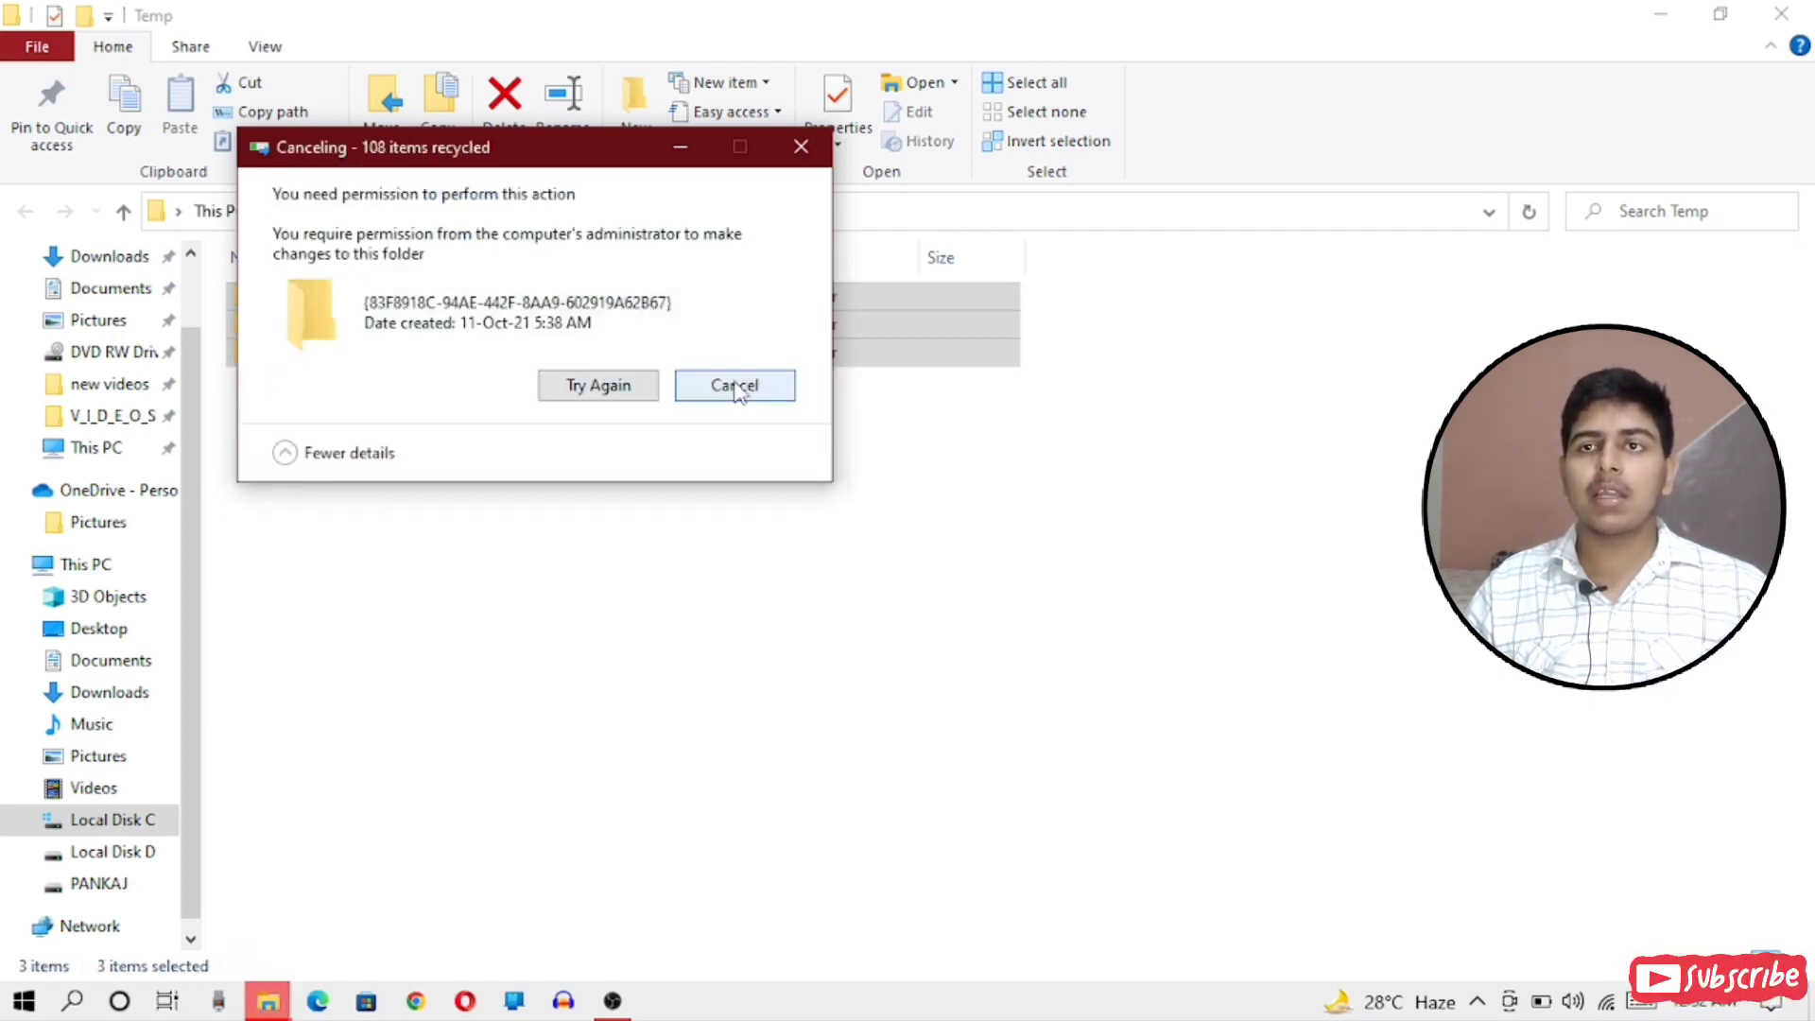
pyautogui.click(775, 170)
pyautogui.click(802, 392)
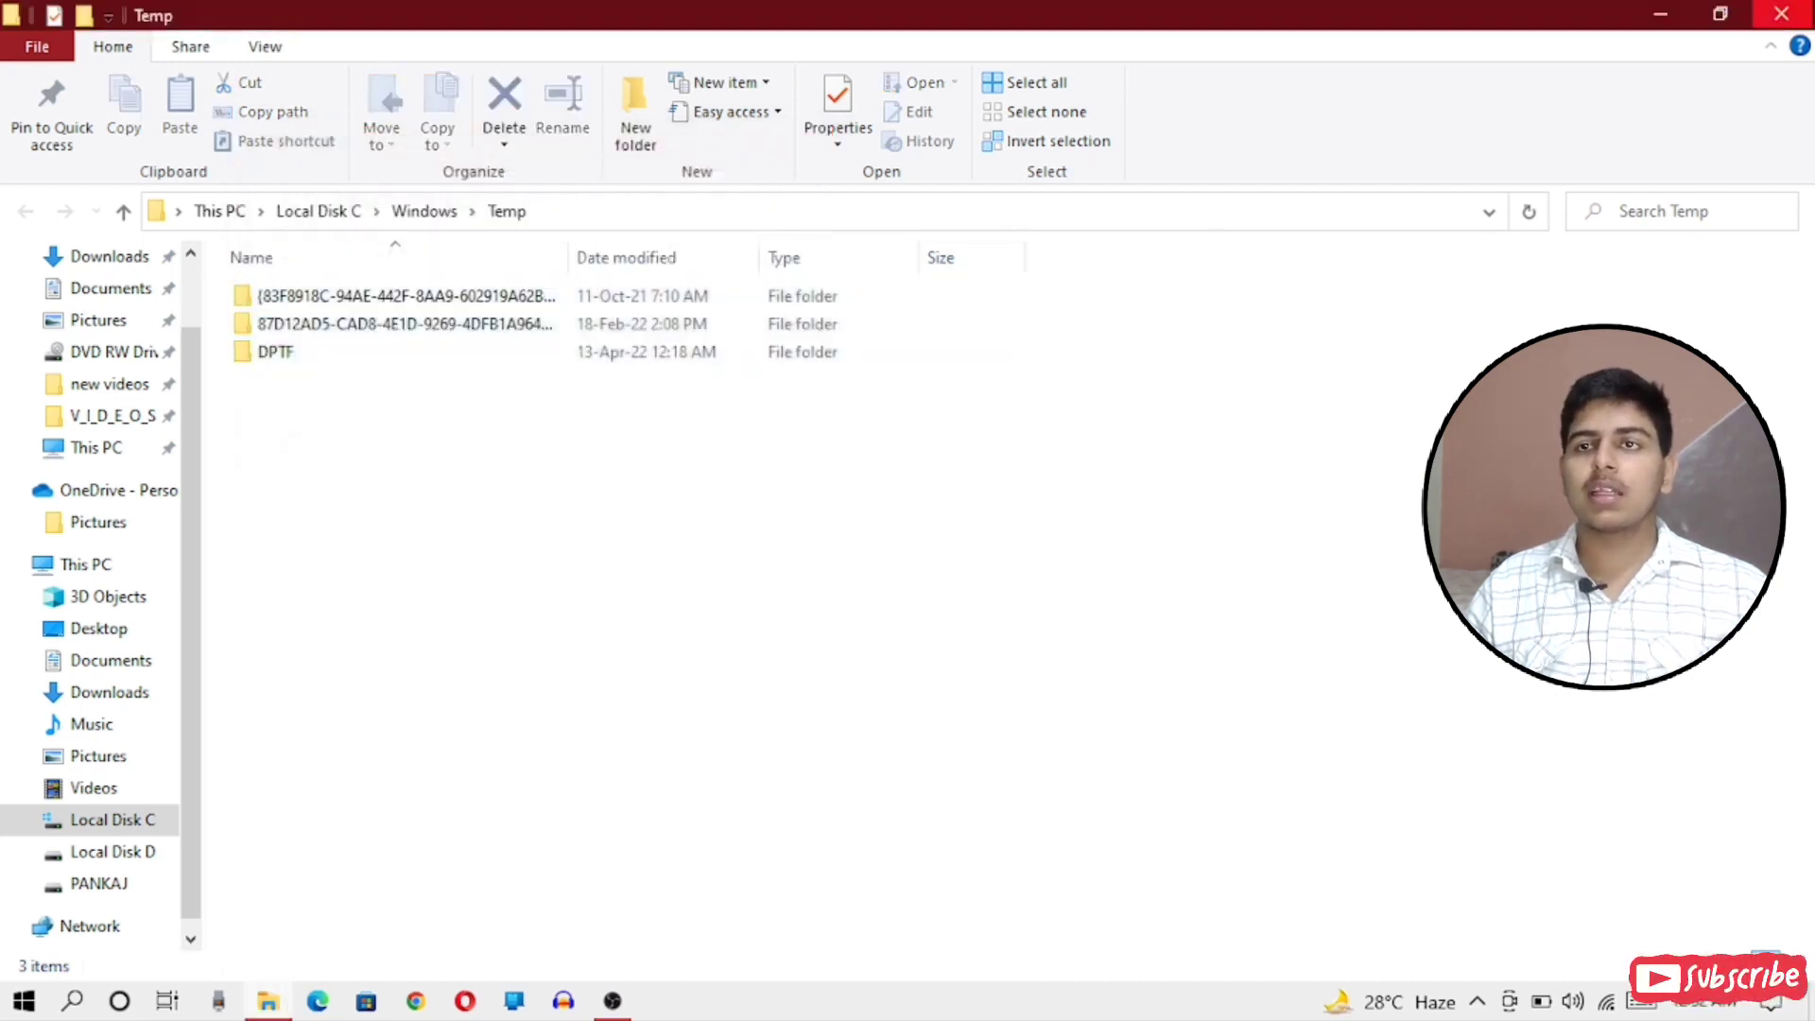
# - Leave the Windows Temp folder and refresh the desktop
pyautogui.press('super+d')
pyautogui.rightClick(529, 326)
pyautogui.click(616, 398)
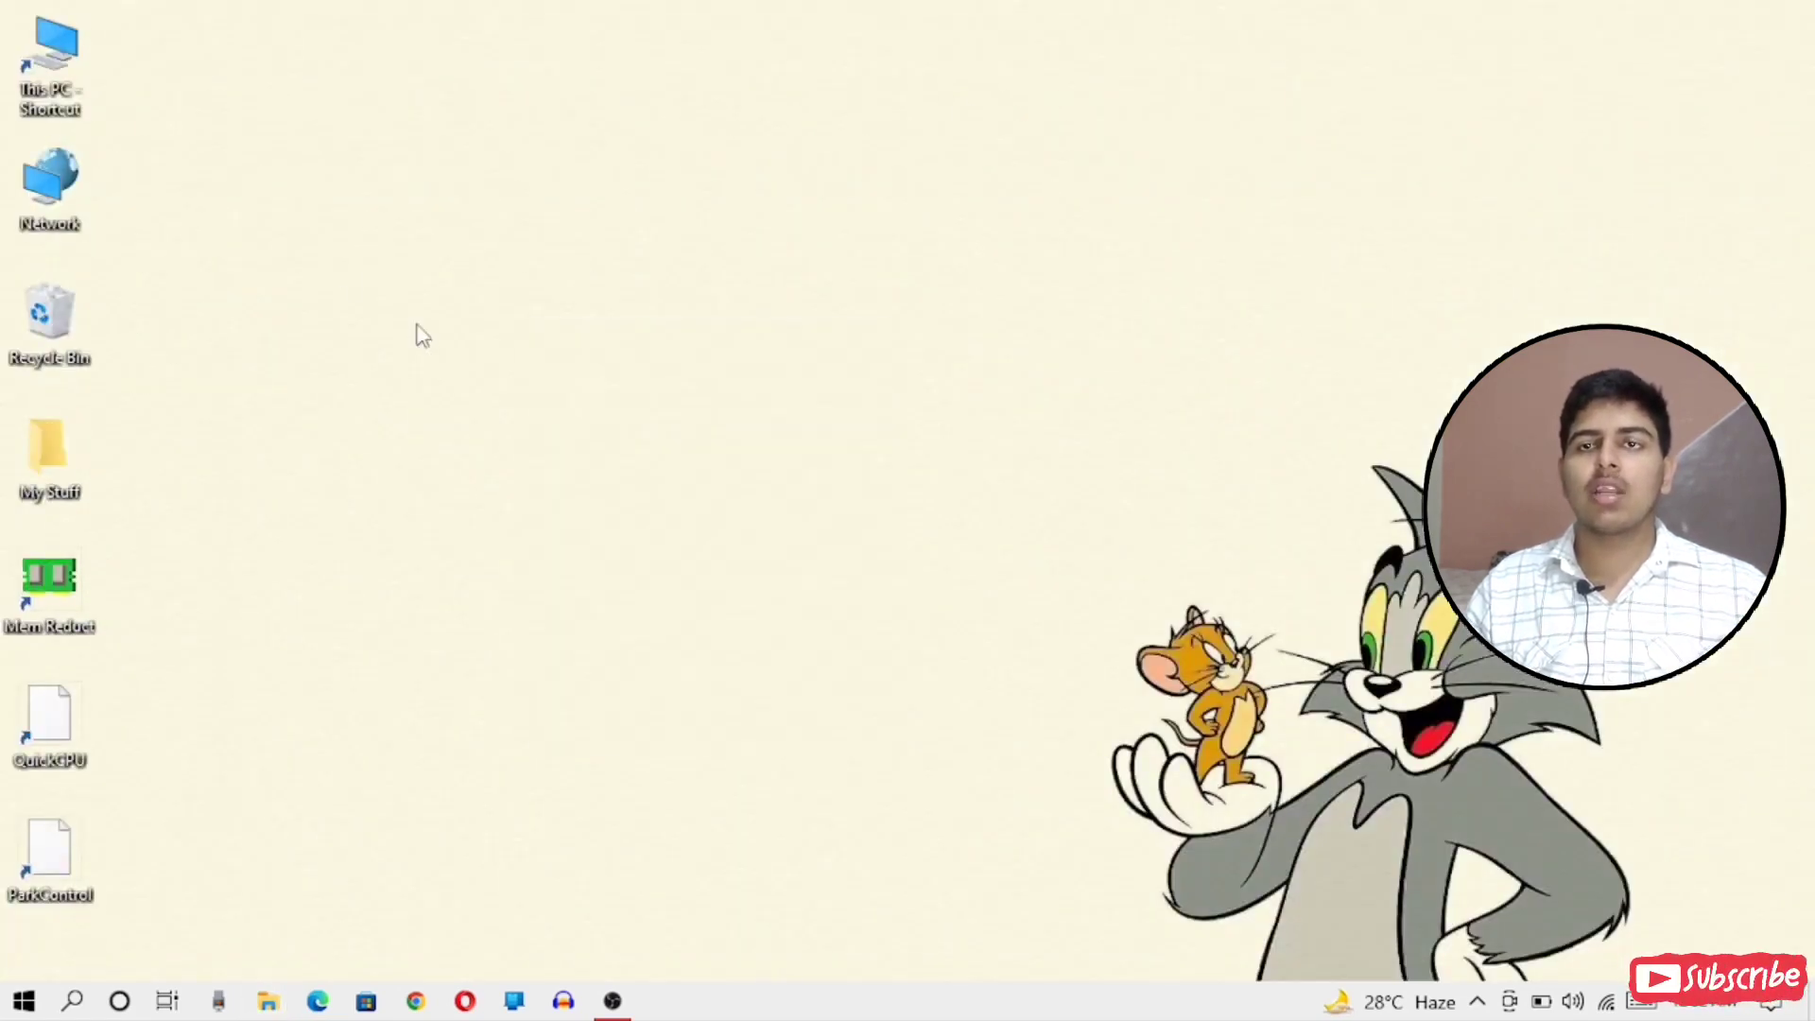
# - Open the user's own Temp folder with the Run command %temp% and look through its files
pyautogui.press('super+r')
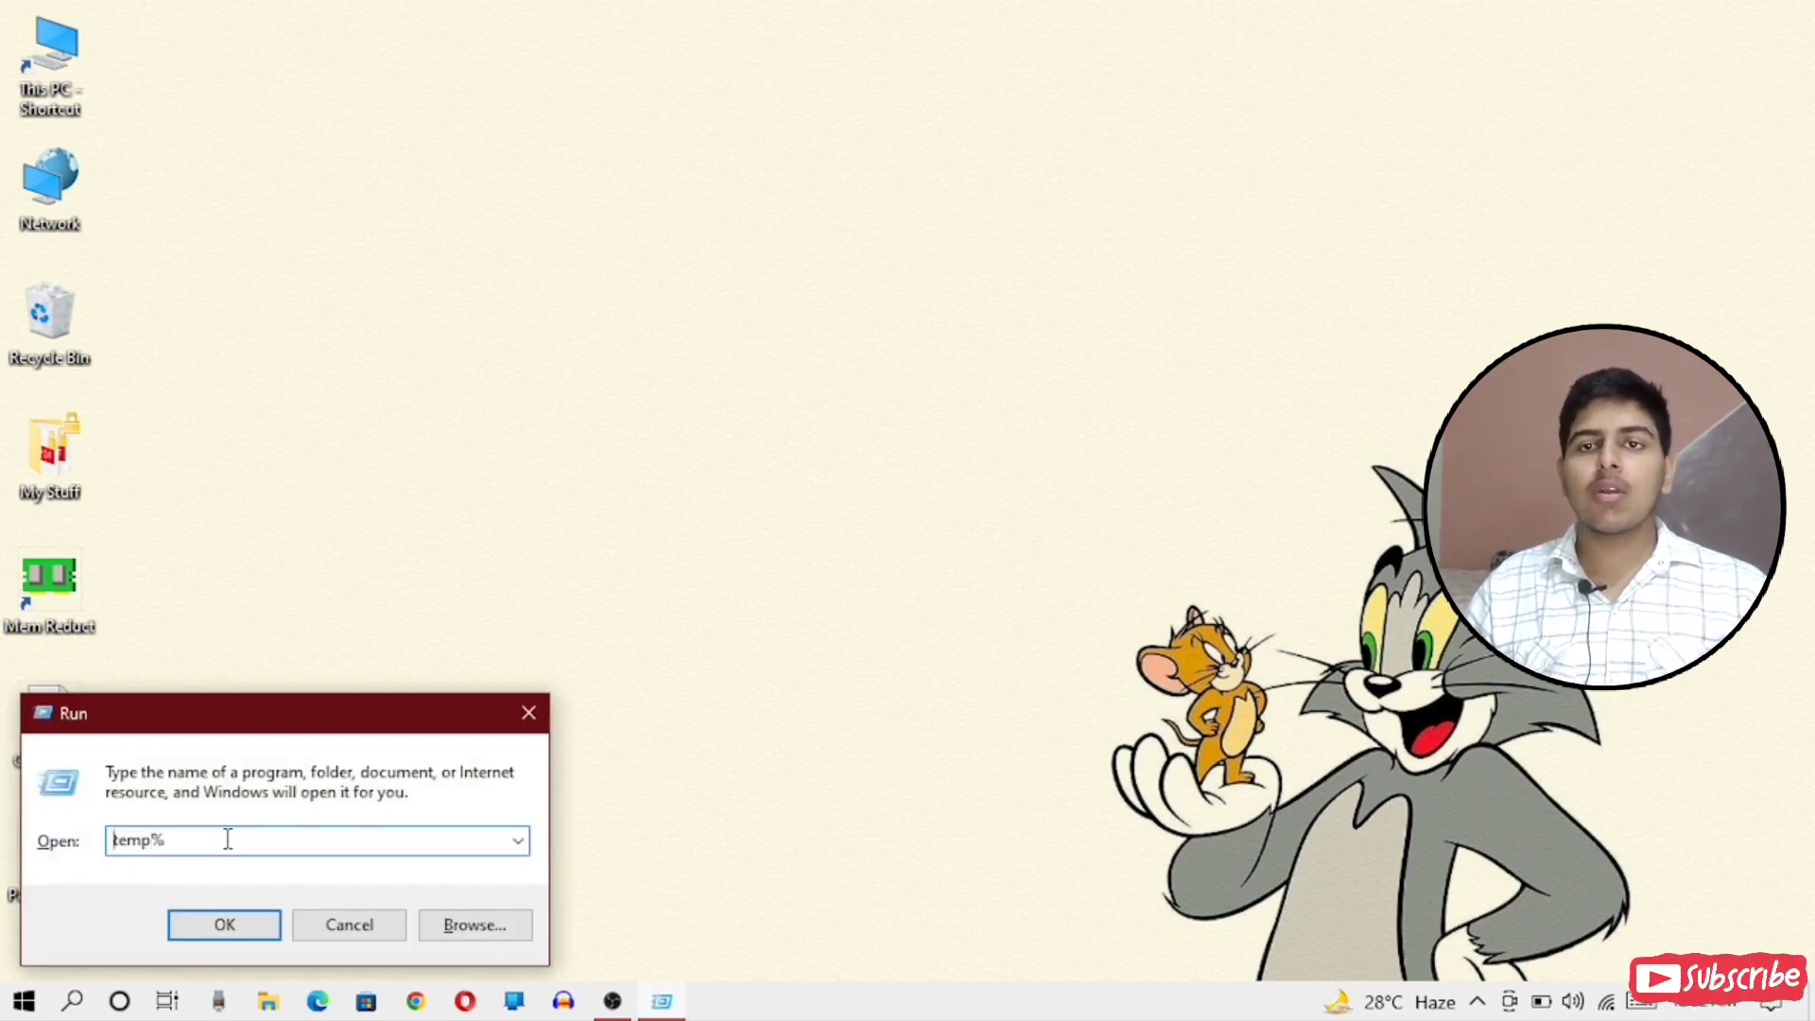
pyautogui.click(224, 925)
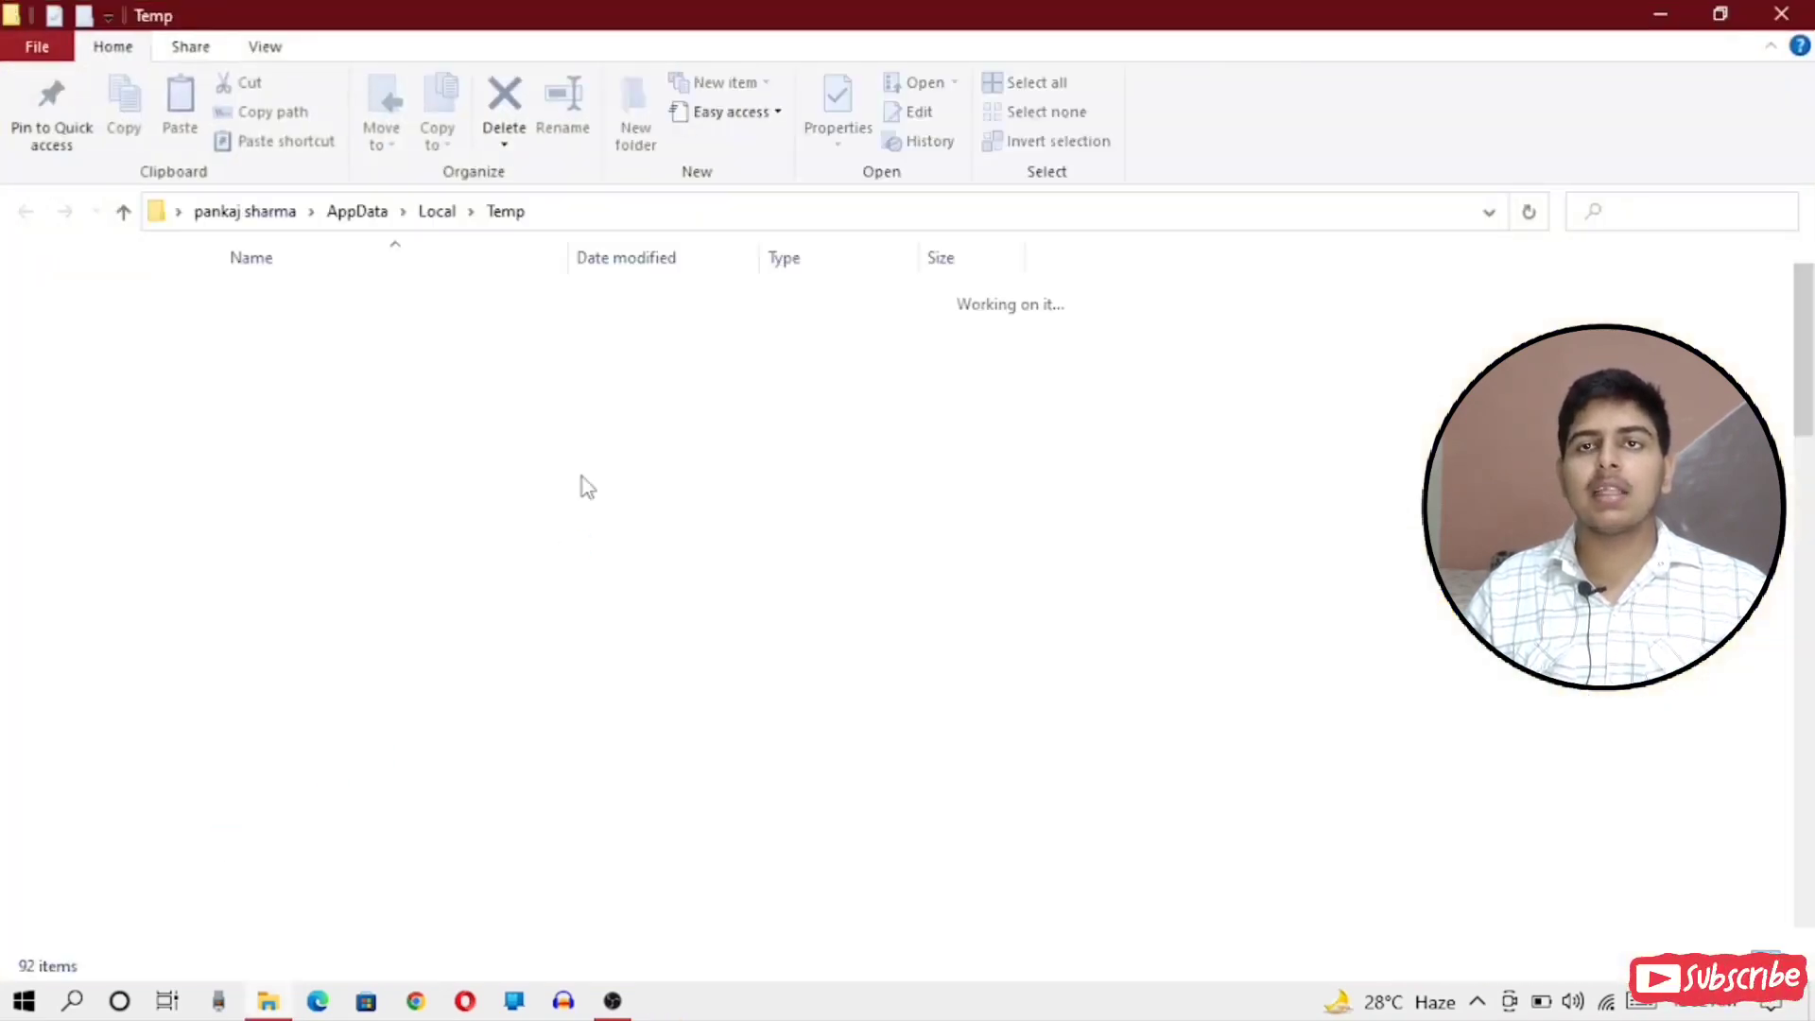
pyautogui.scroll(-10, 601, 430)
pyautogui.scroll(10, 609, 425)
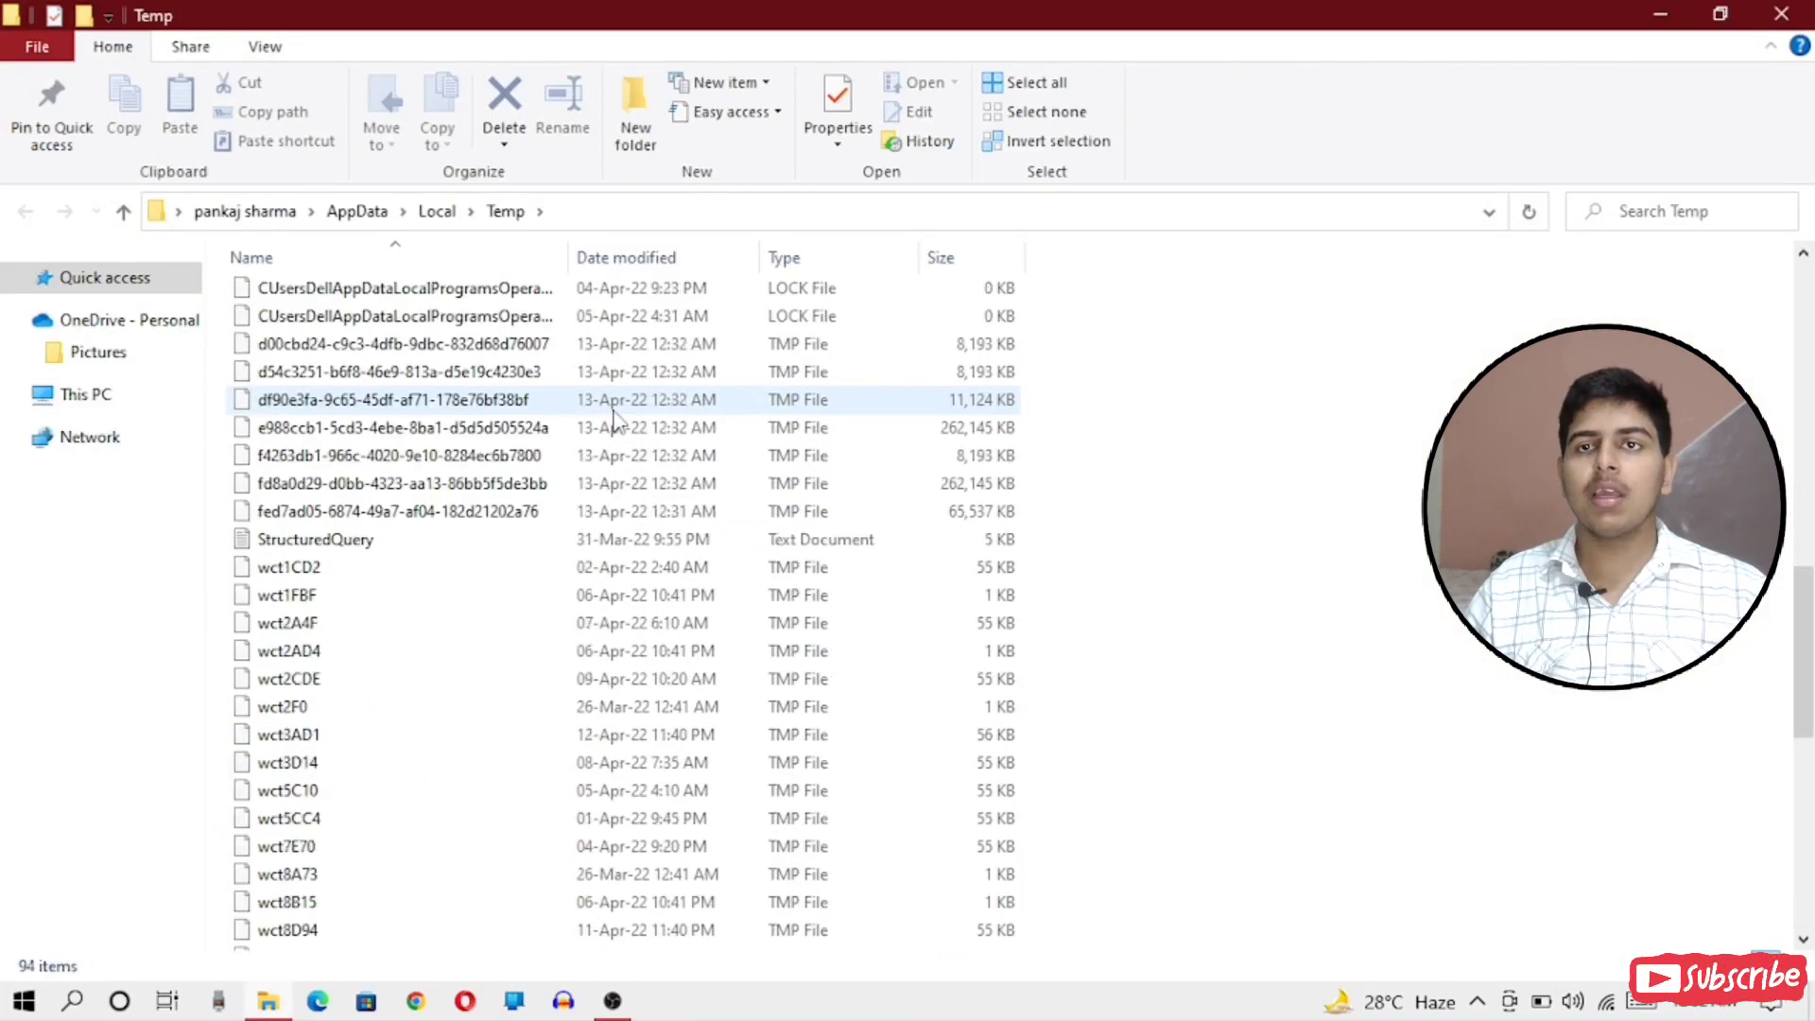
pyautogui.scroll(1, 613, 416)
# - Delete all items in the user's Temp folder, retrying the TMP file that cannot be found
pyautogui.hotkey('ctrl', 'a')
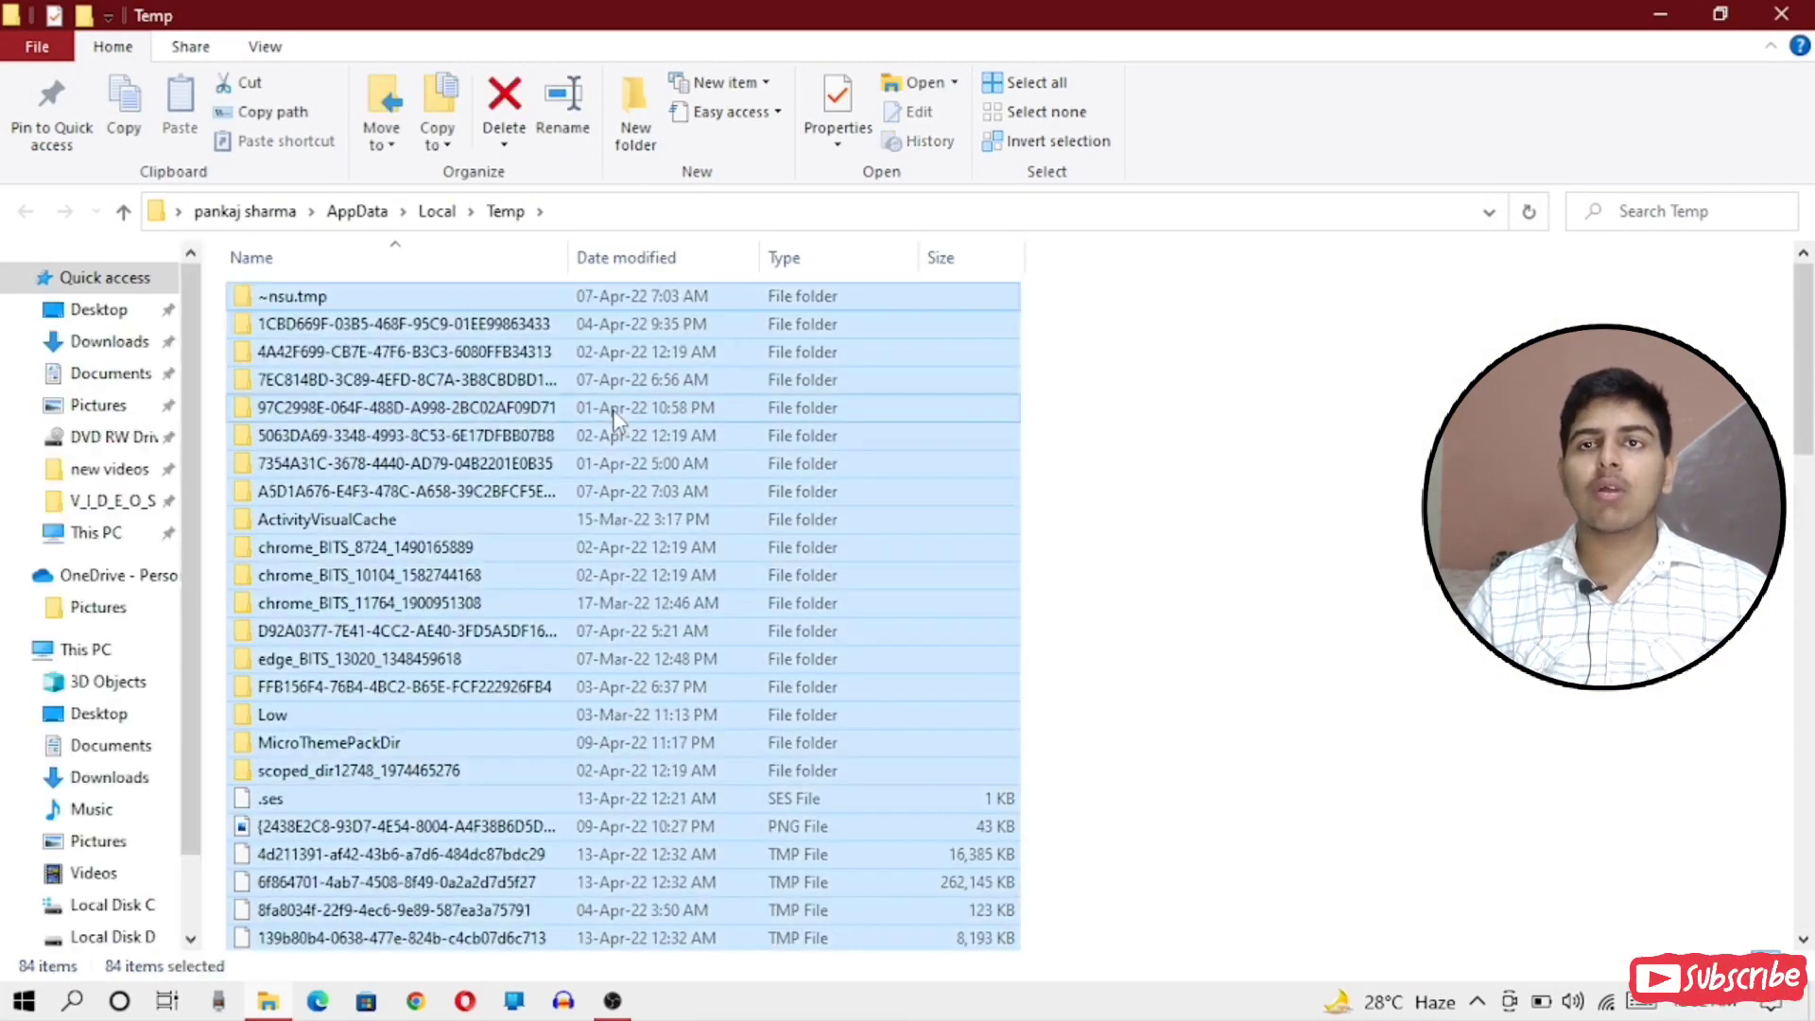
pyautogui.press('Delete')
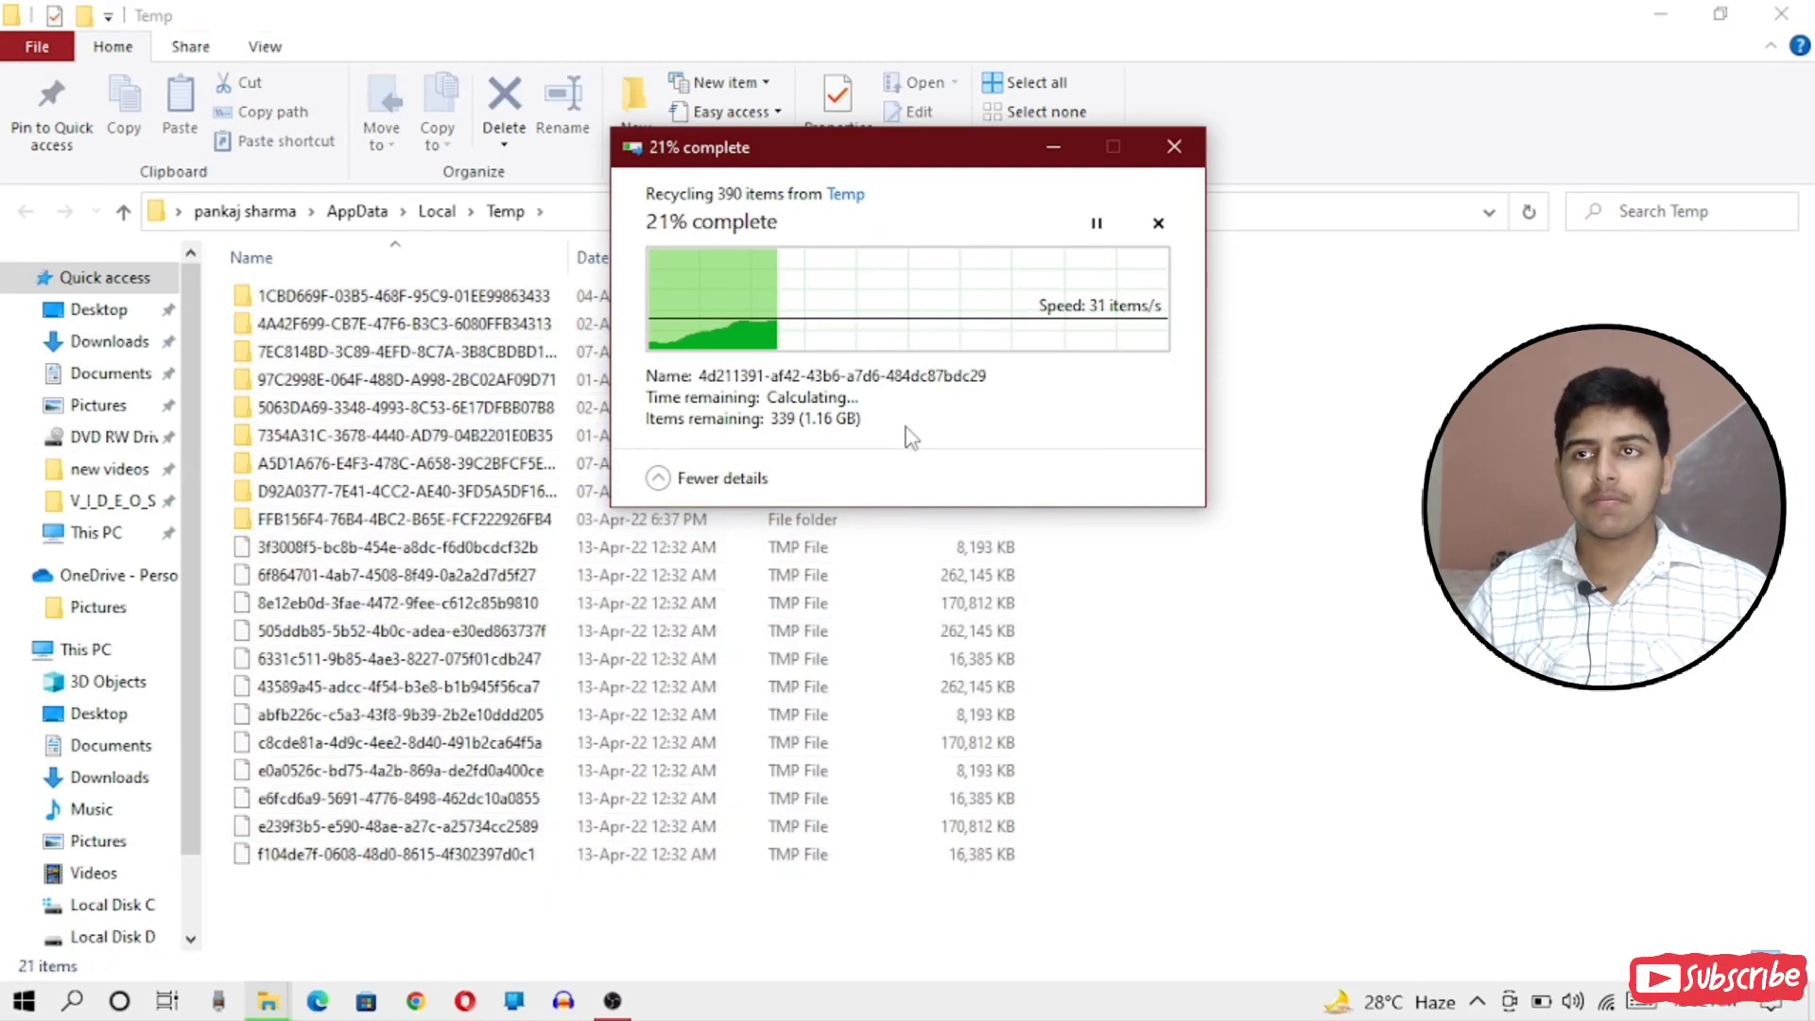
pyautogui.click(807, 442)
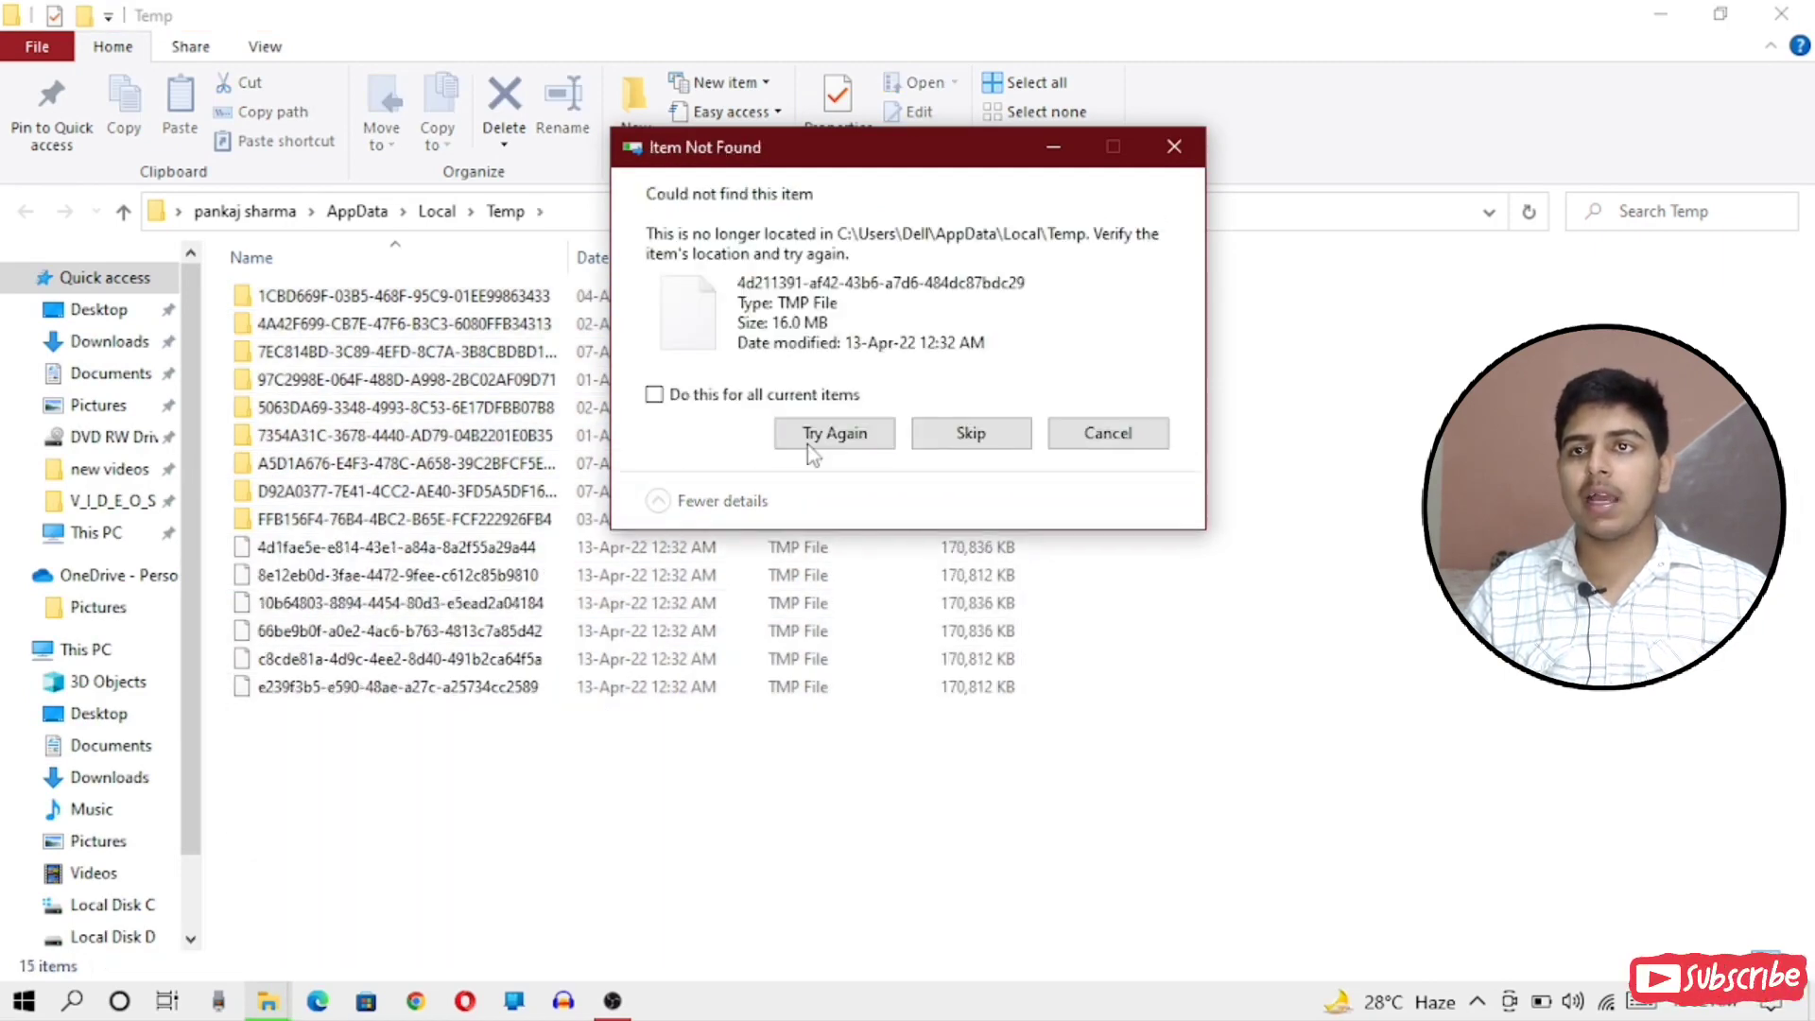
pyautogui.click(807, 443)
pyautogui.click(836, 442)
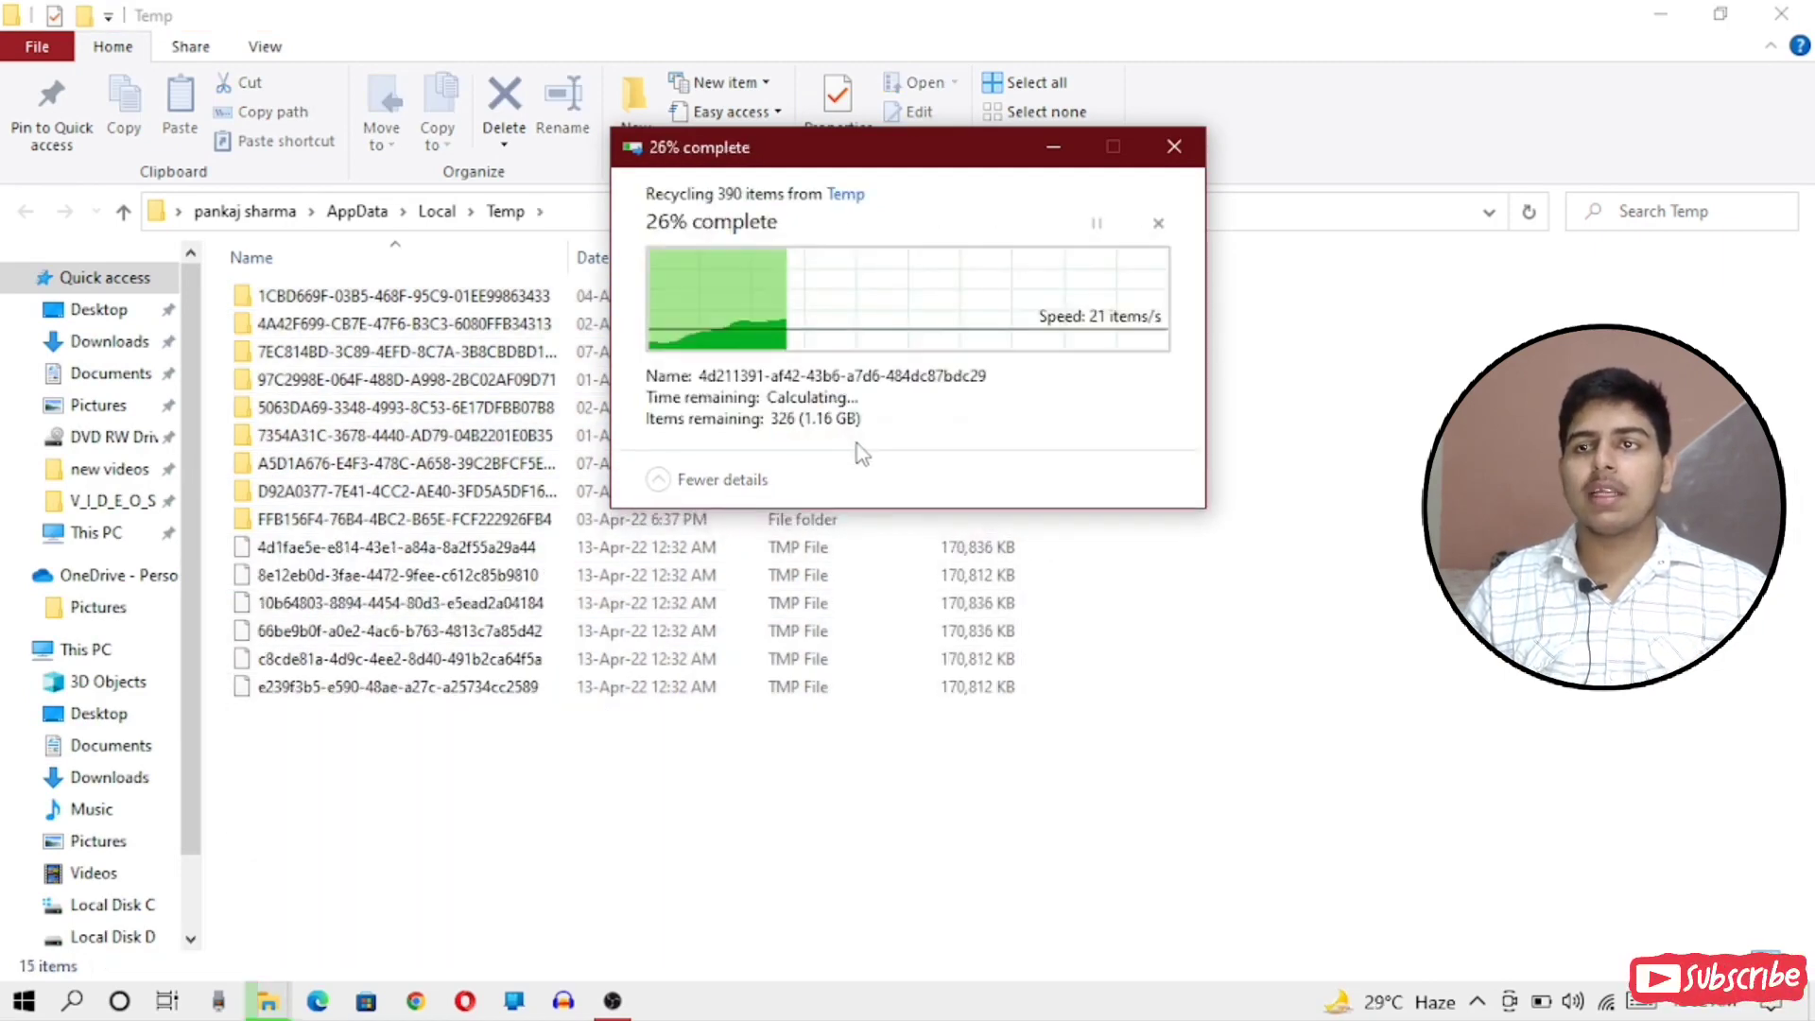
# - Skip each temporary file that can no longer be found, and close the user's Temp folder to return to the desktop
pyautogui.click(935, 436)
pyautogui.click(944, 437)
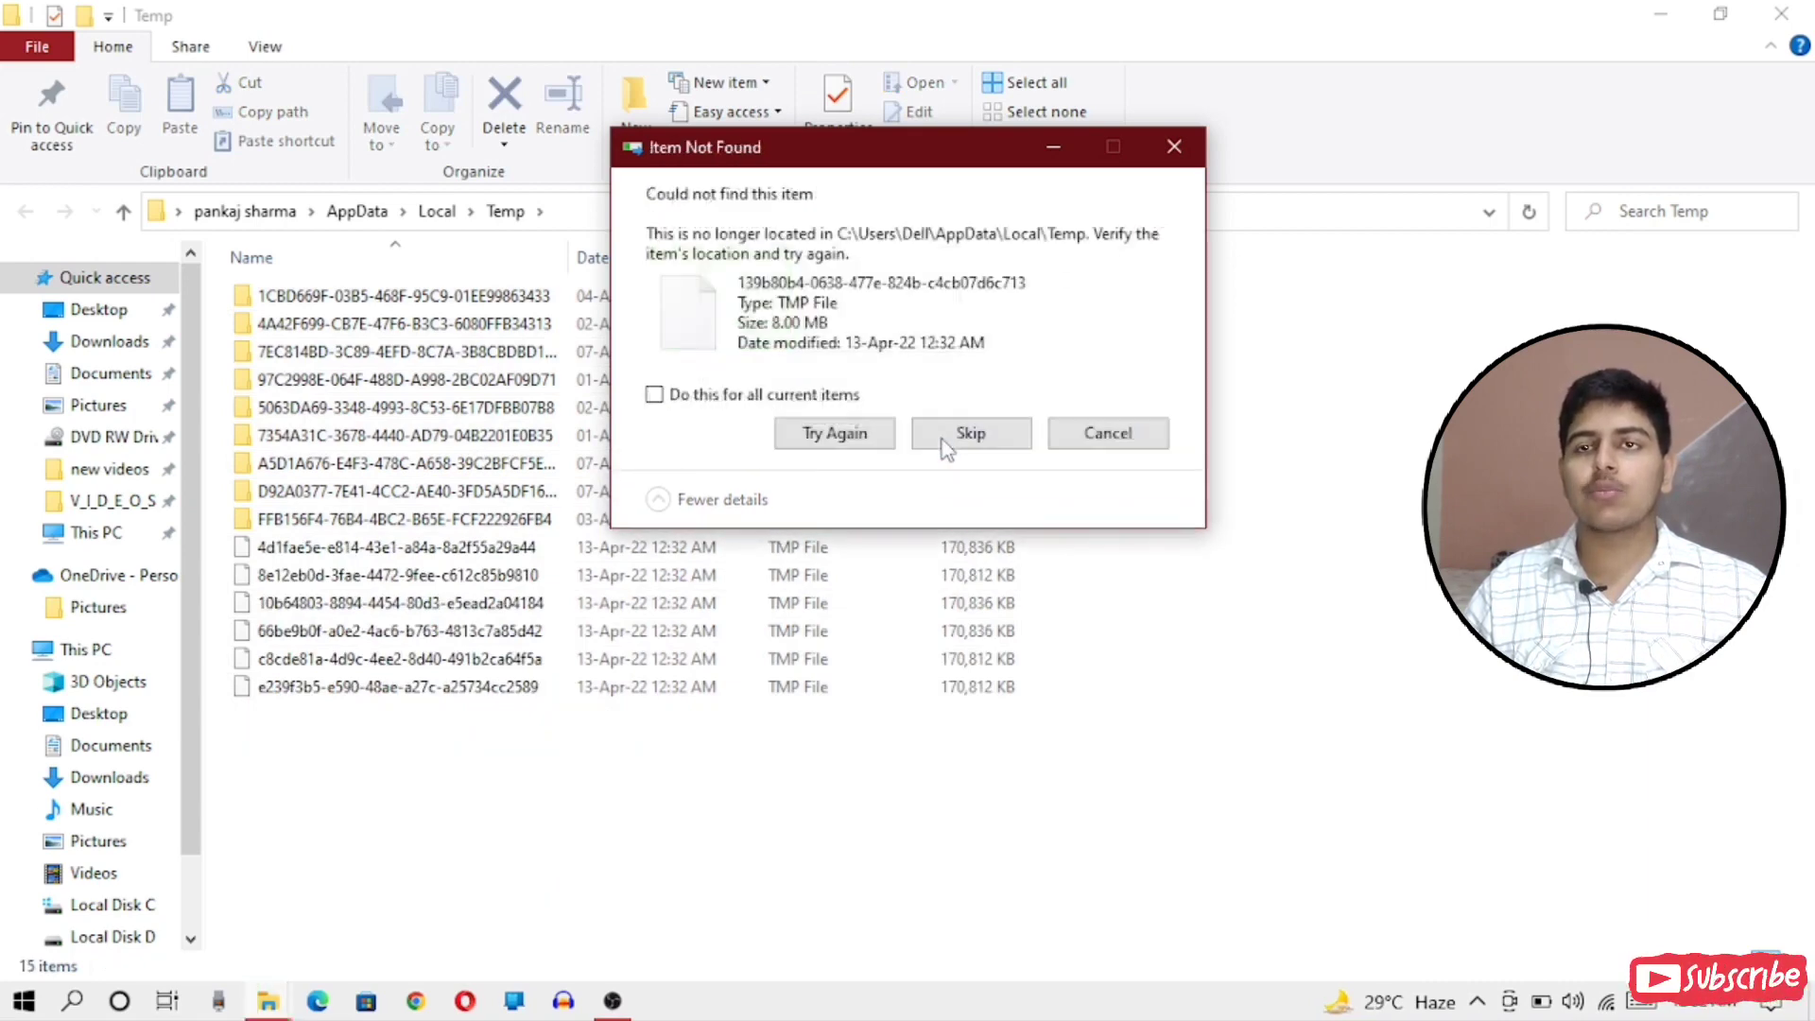
pyautogui.click(943, 437)
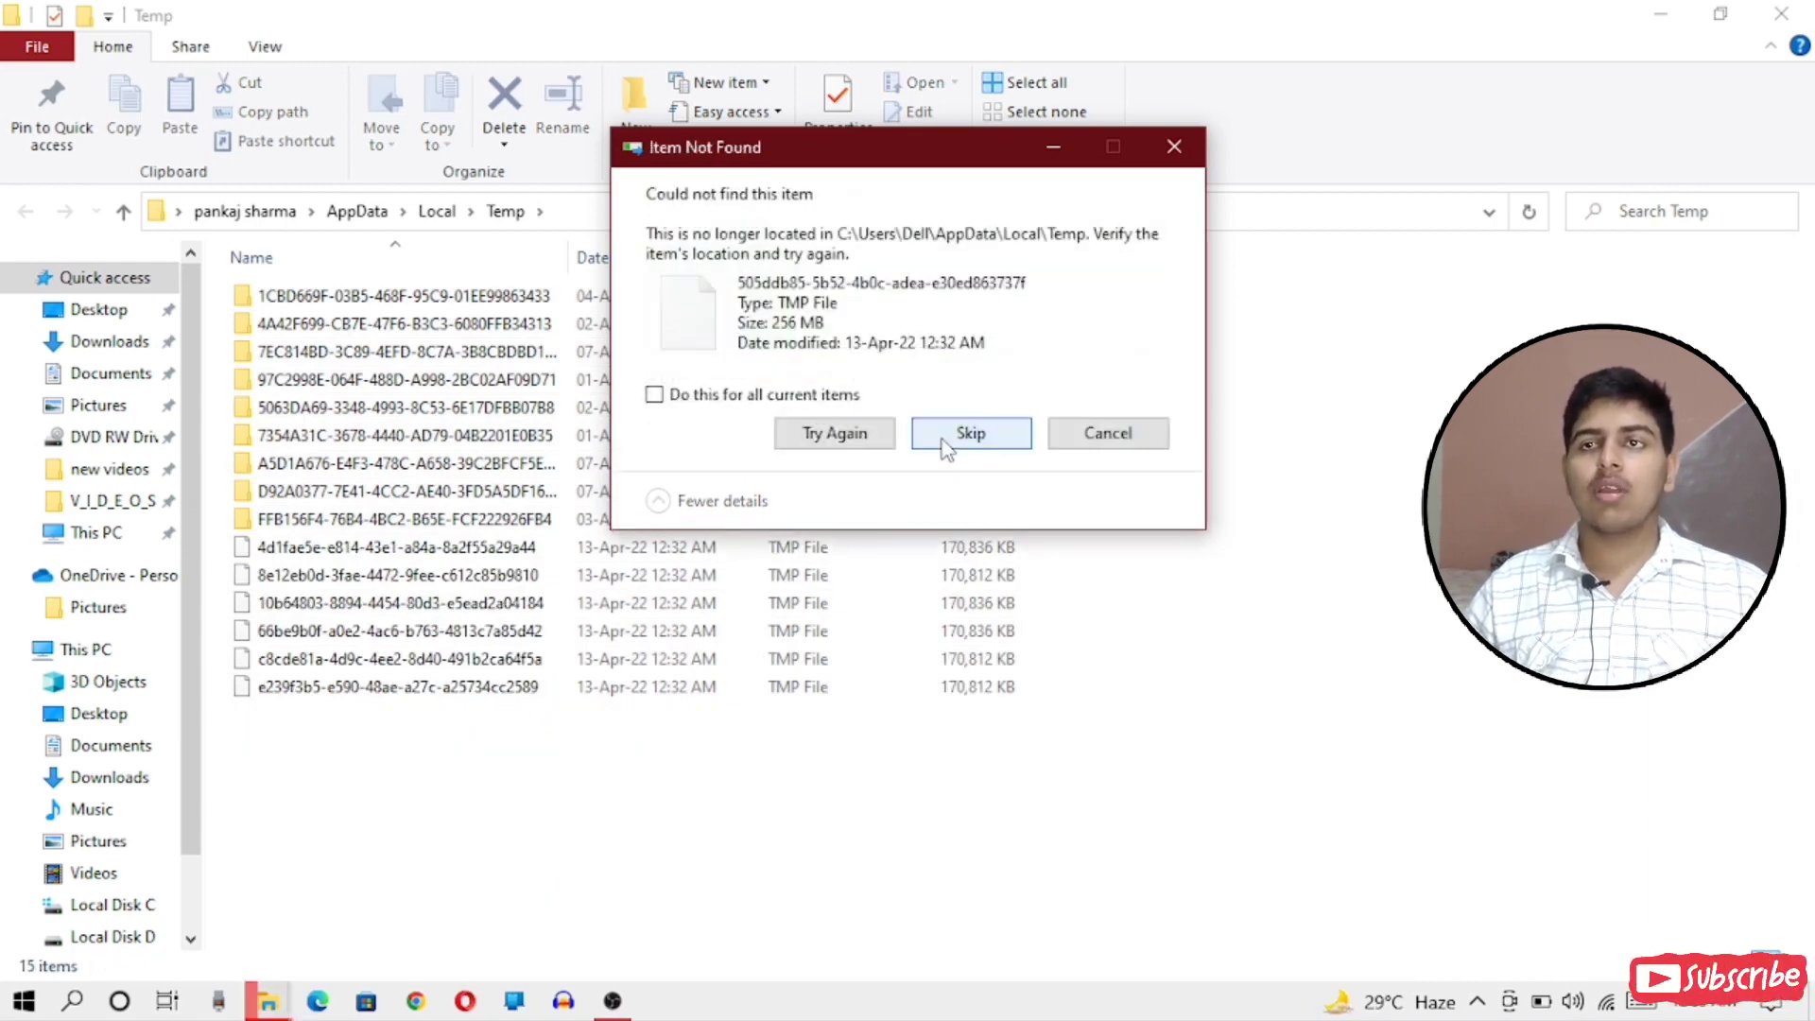
pyautogui.click(945, 444)
pyautogui.click(945, 445)
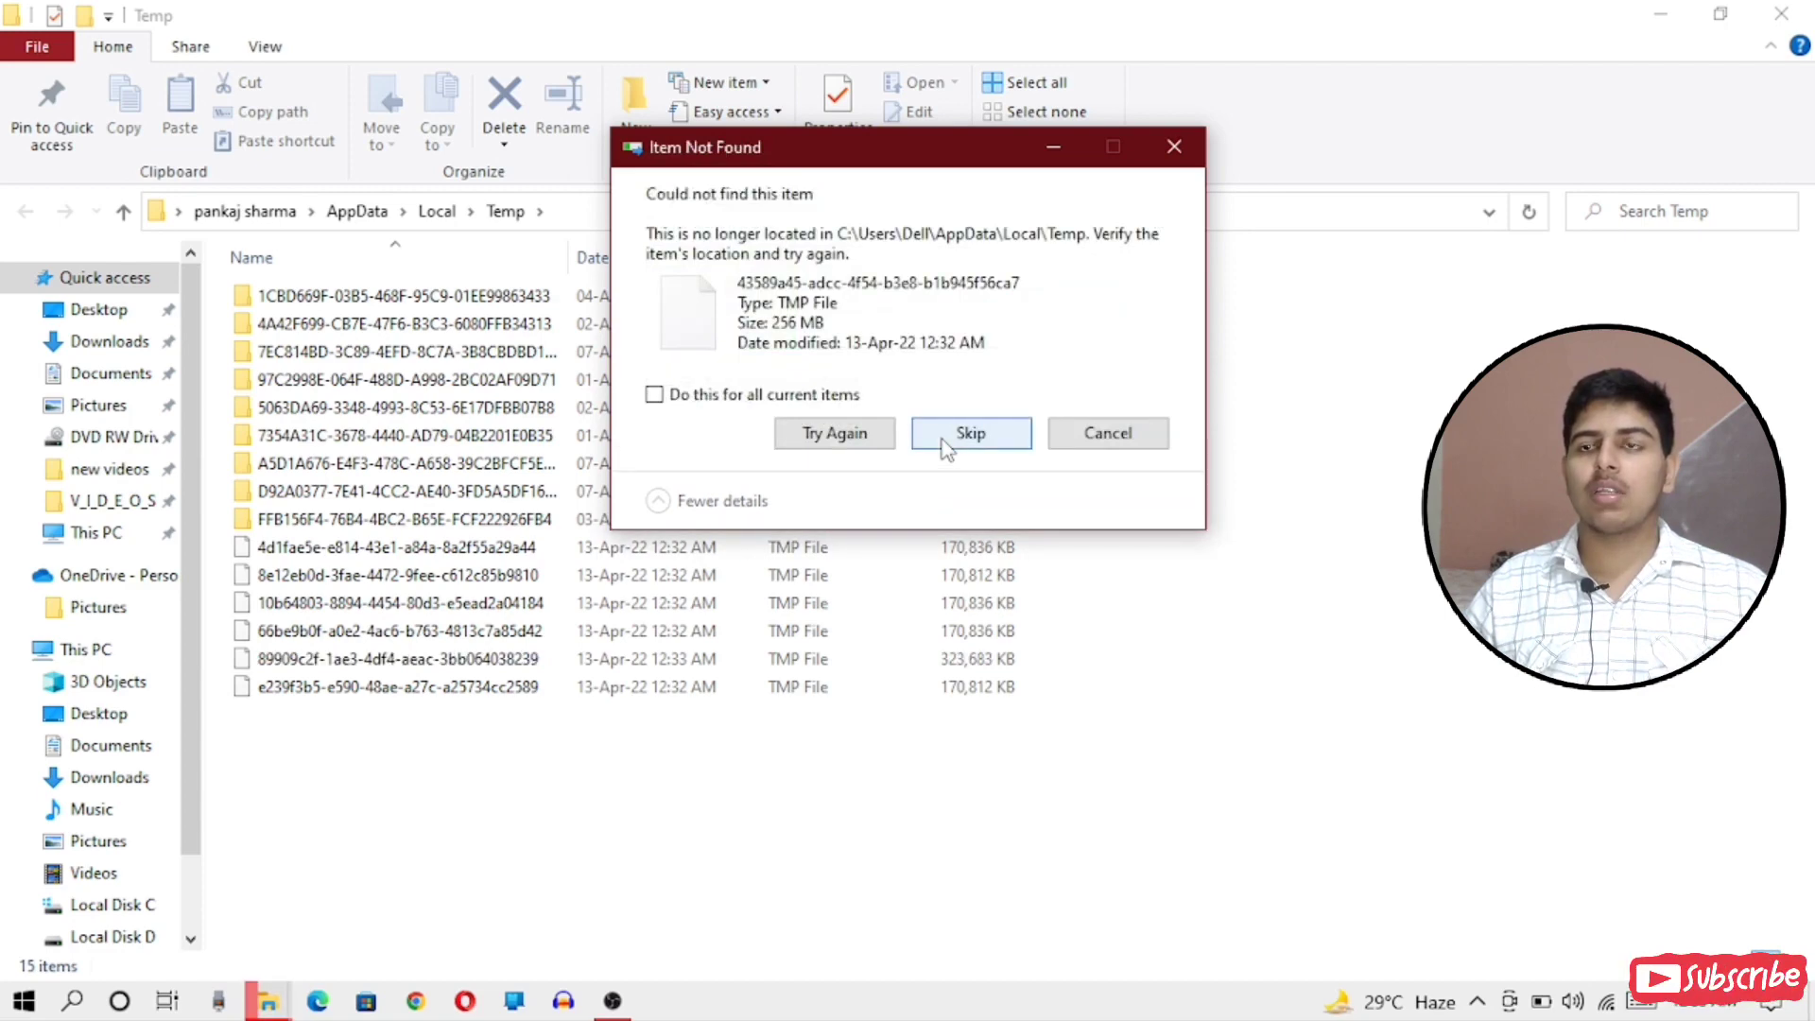
pyautogui.click(945, 444)
pyautogui.click(945, 444)
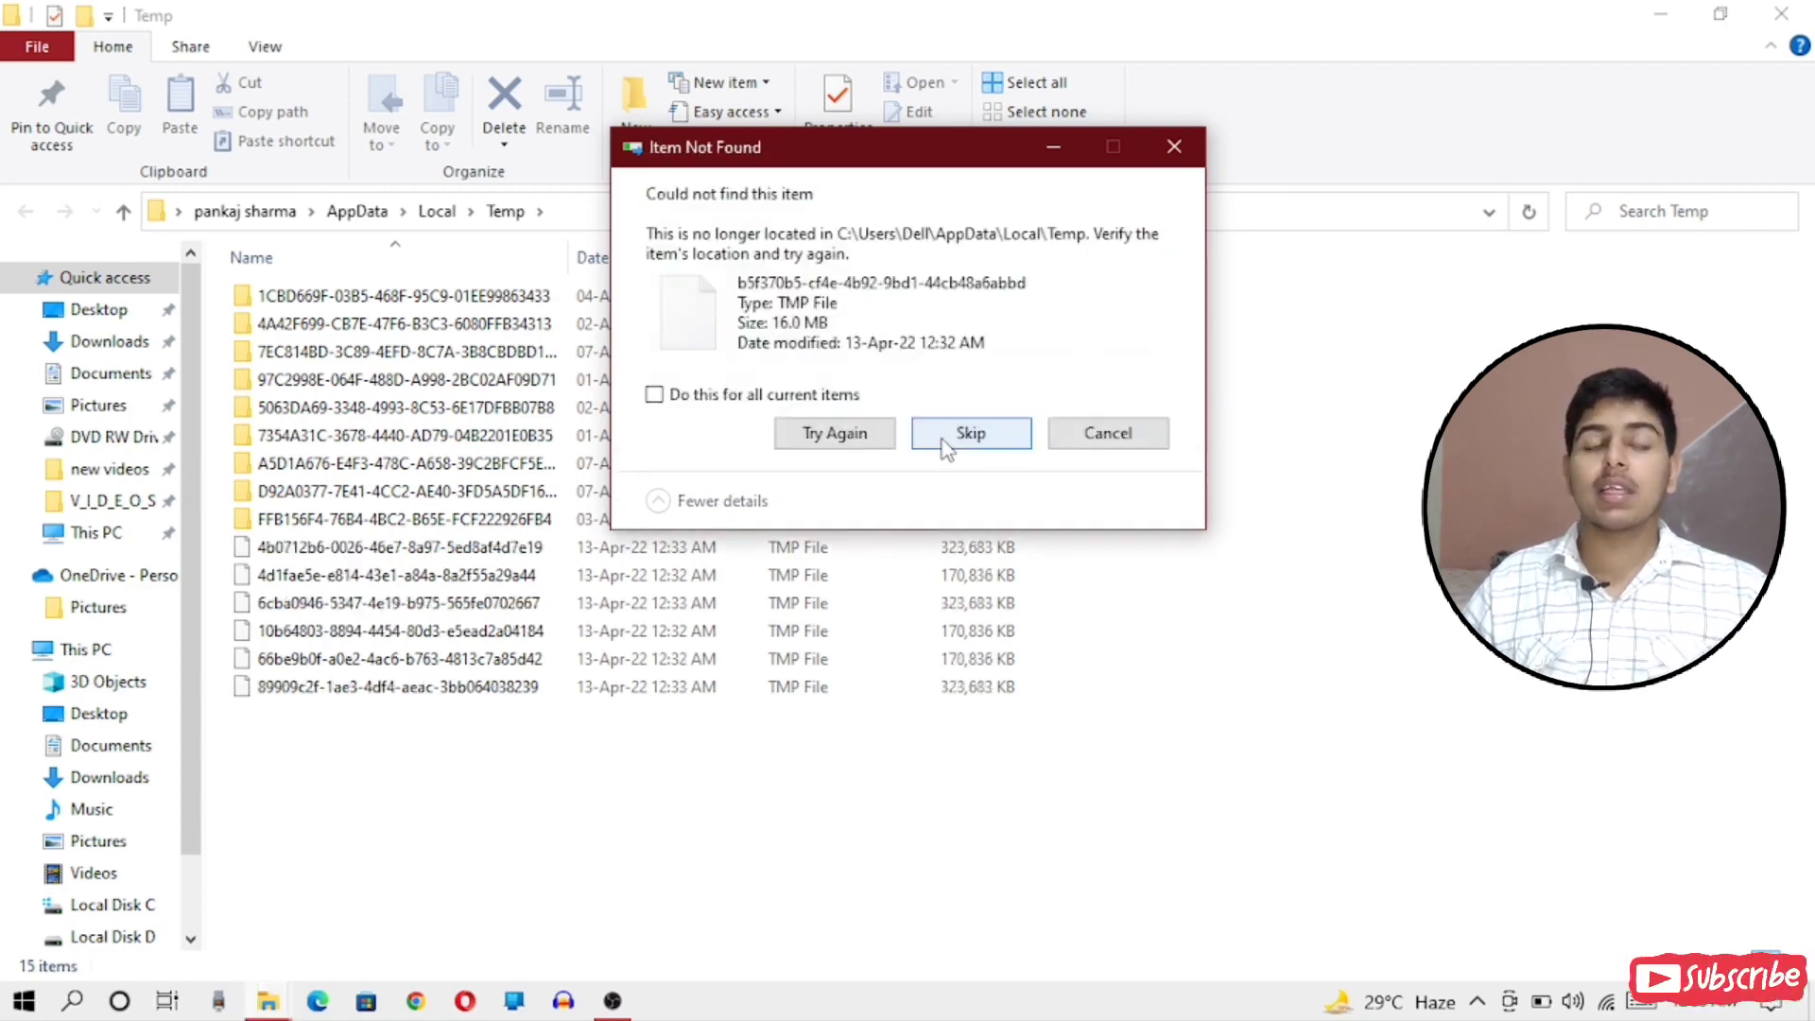
pyautogui.click(945, 442)
pyautogui.click(945, 442)
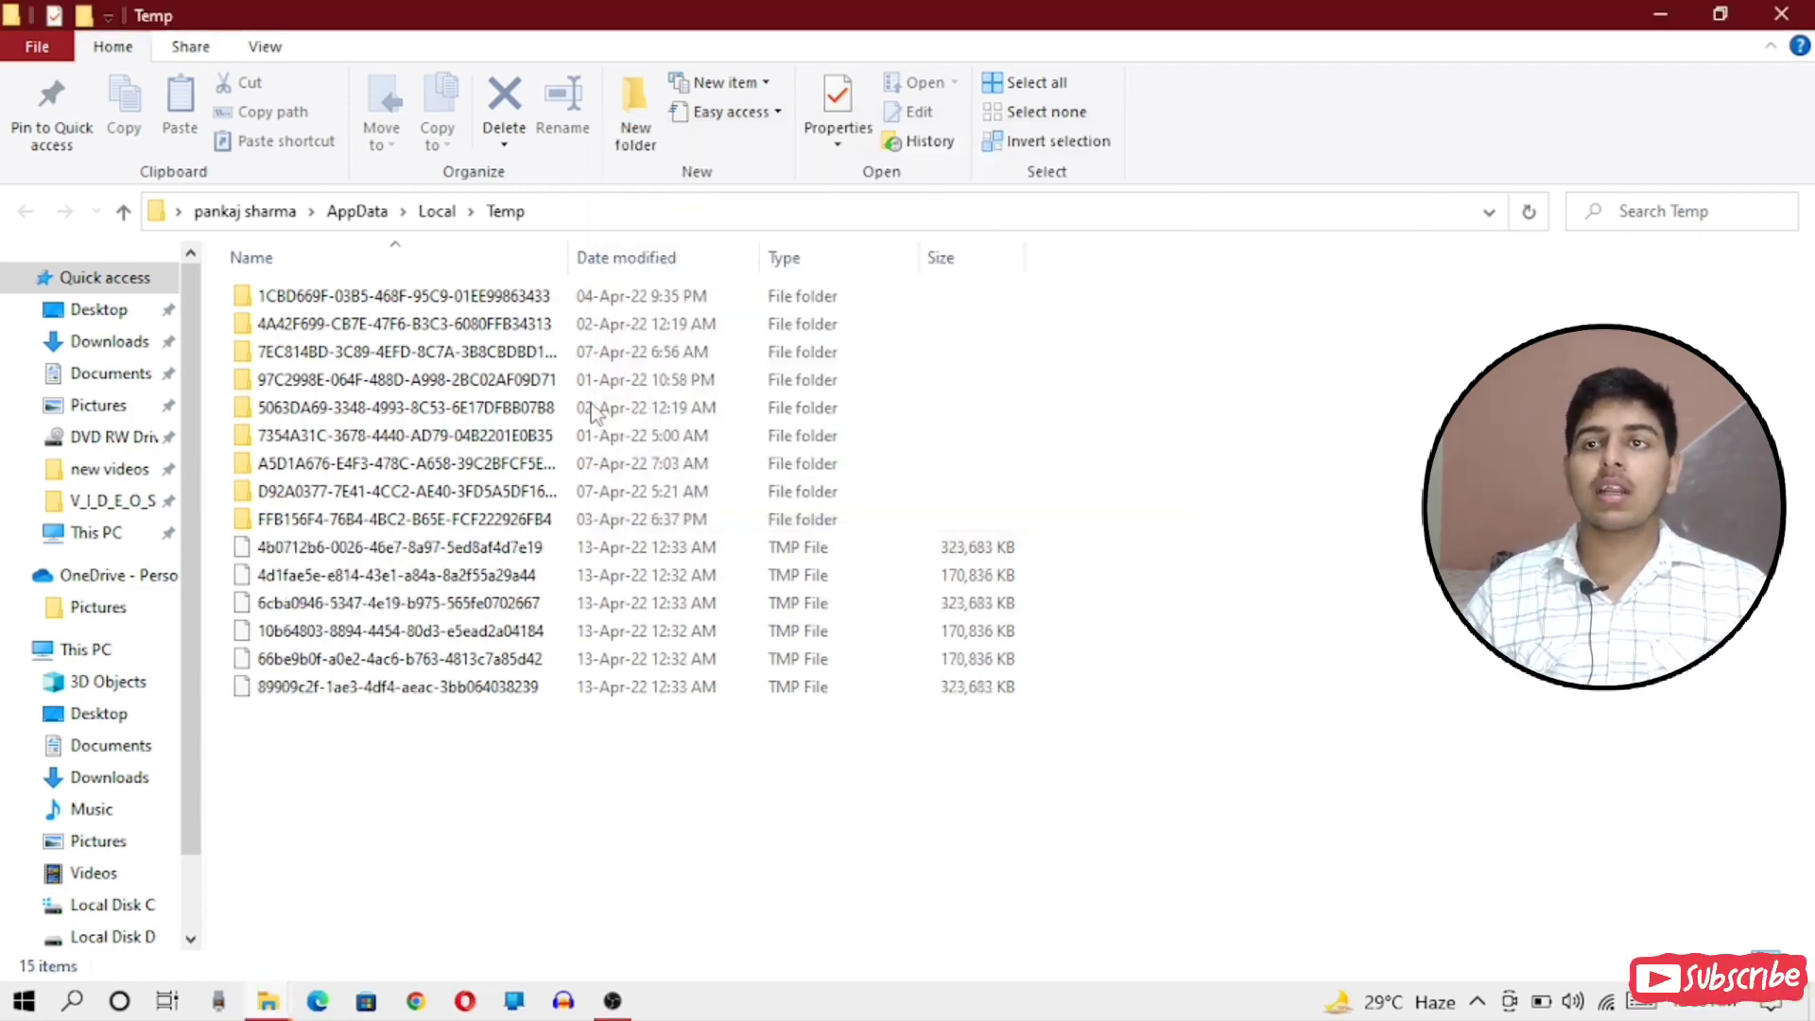
pyautogui.click(917, 437)
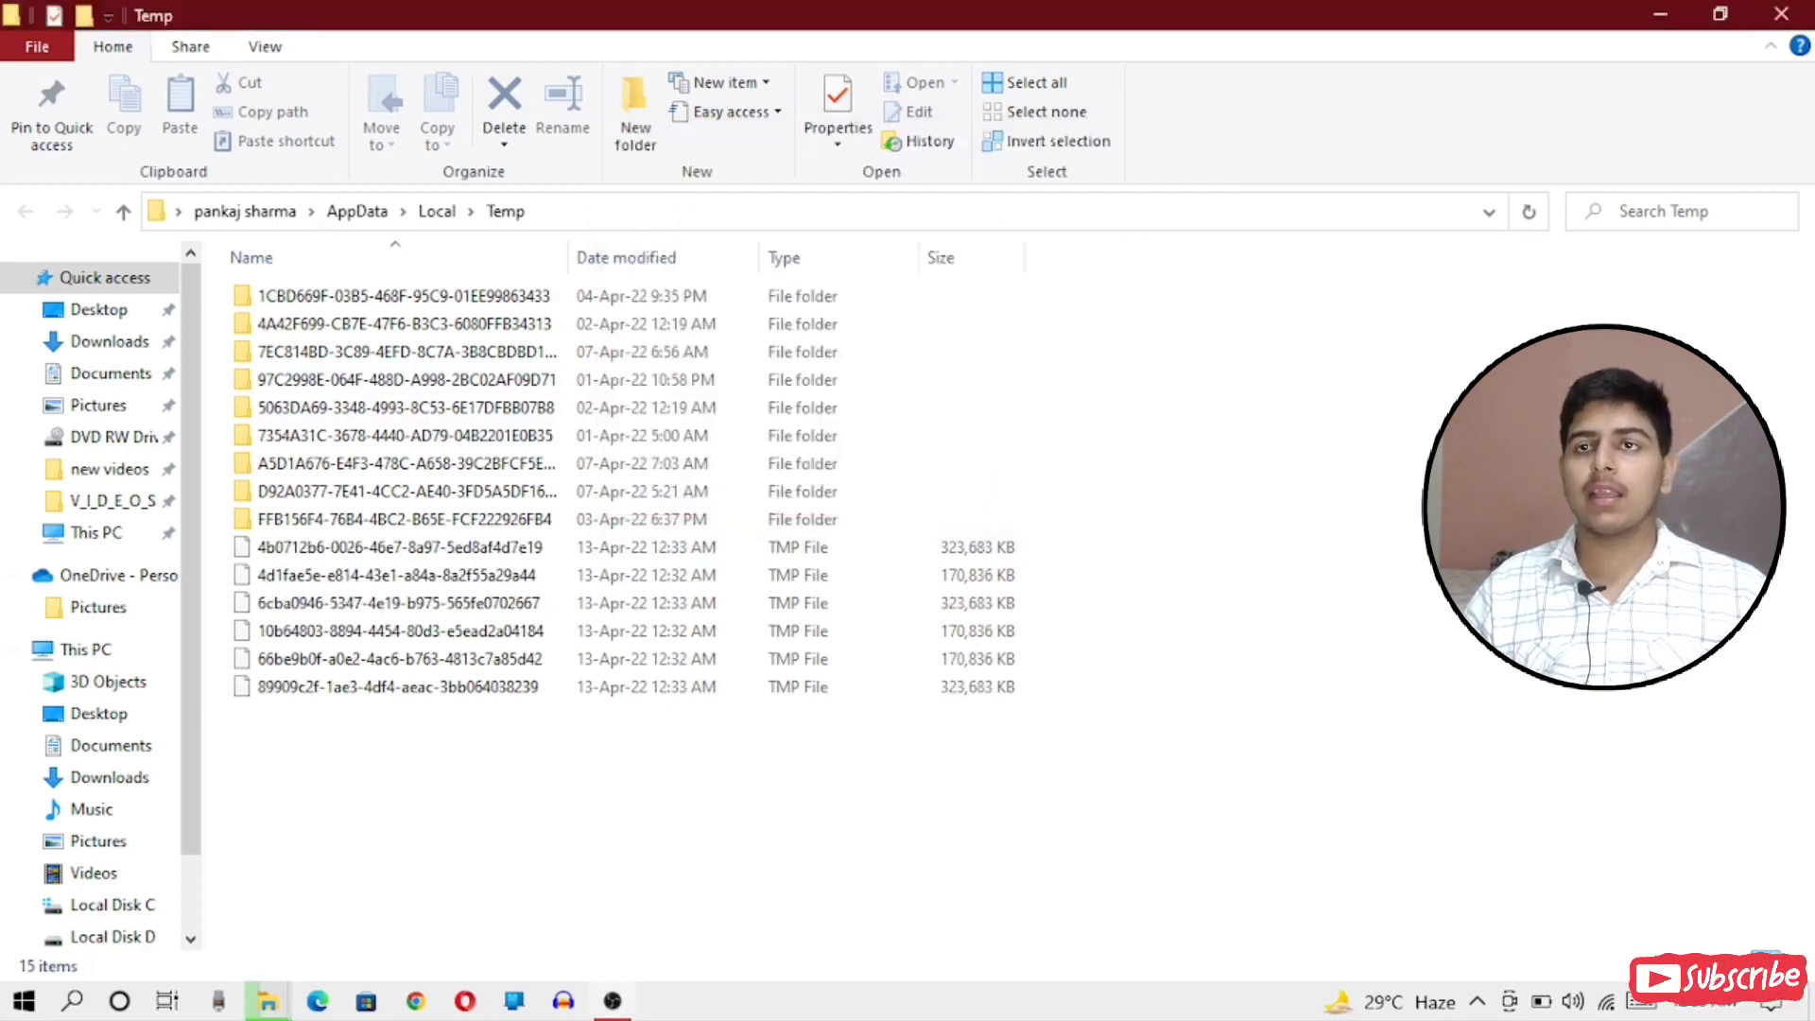
pyautogui.click(1652, 21)
pyautogui.click(830, 376)
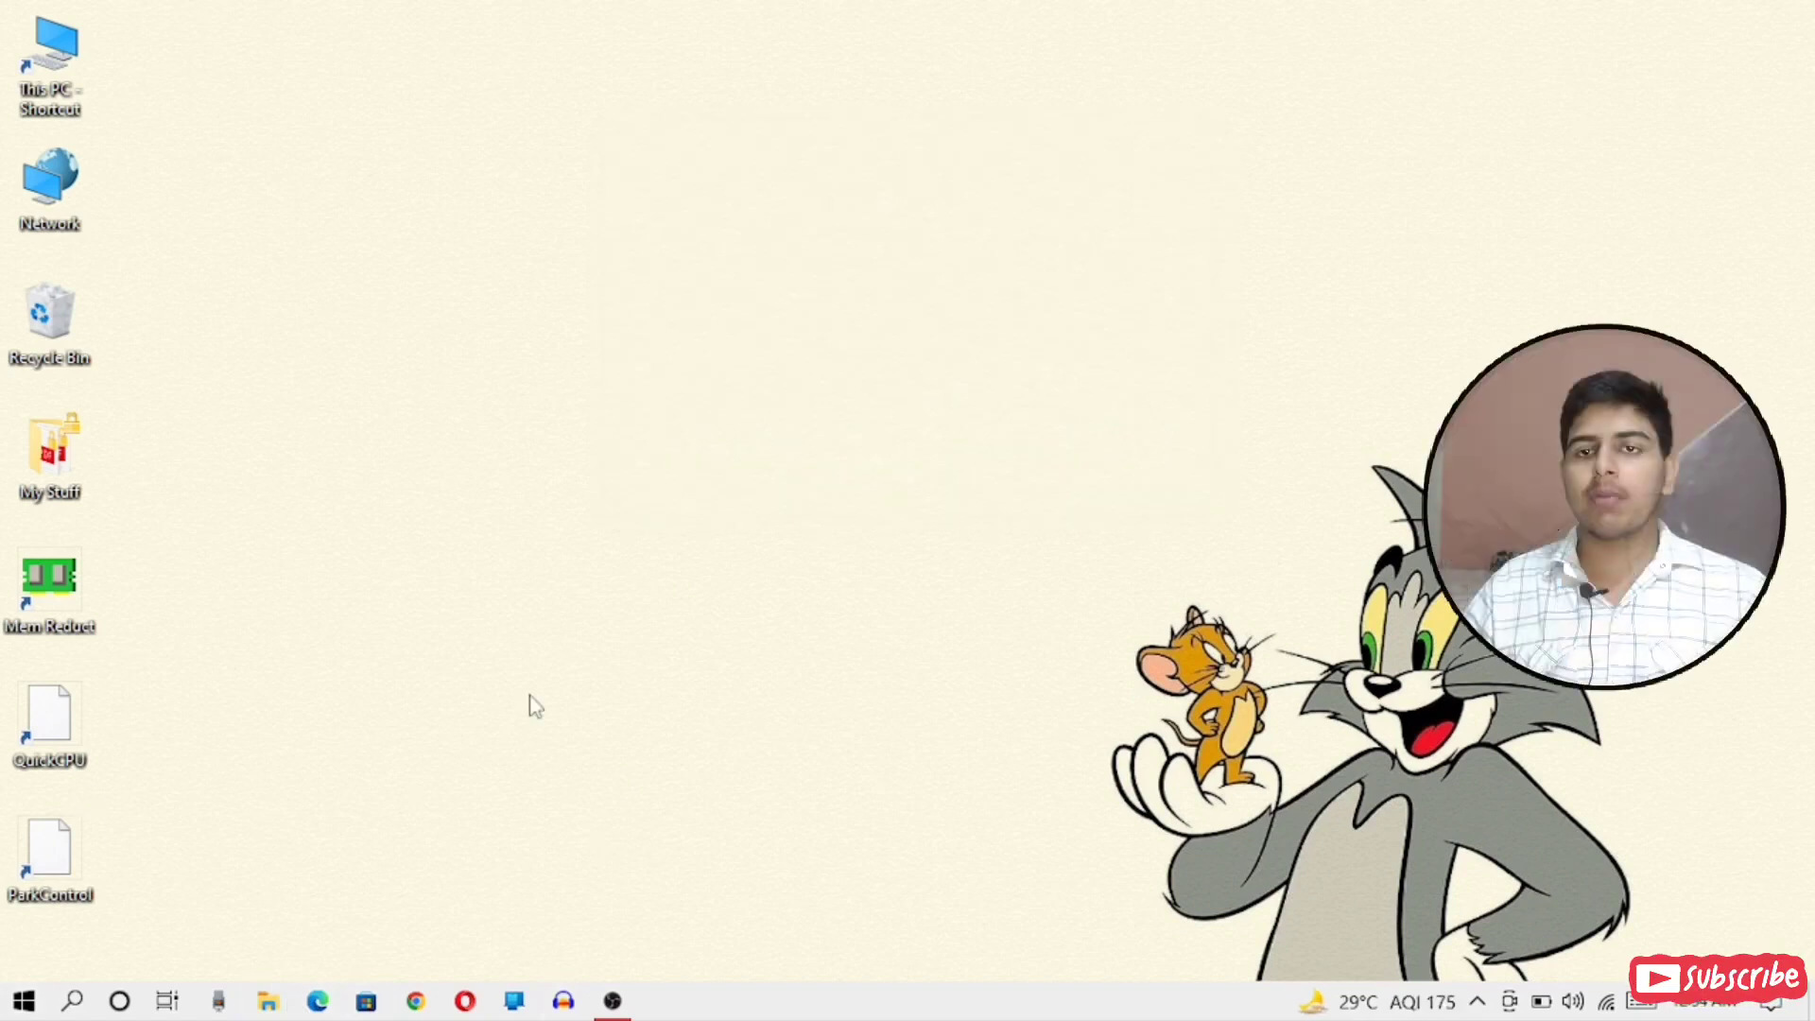
# - Open the Windows Prefetch folder with the Run command prefetch and grant permanent access to it
pyautogui.press('super+r')
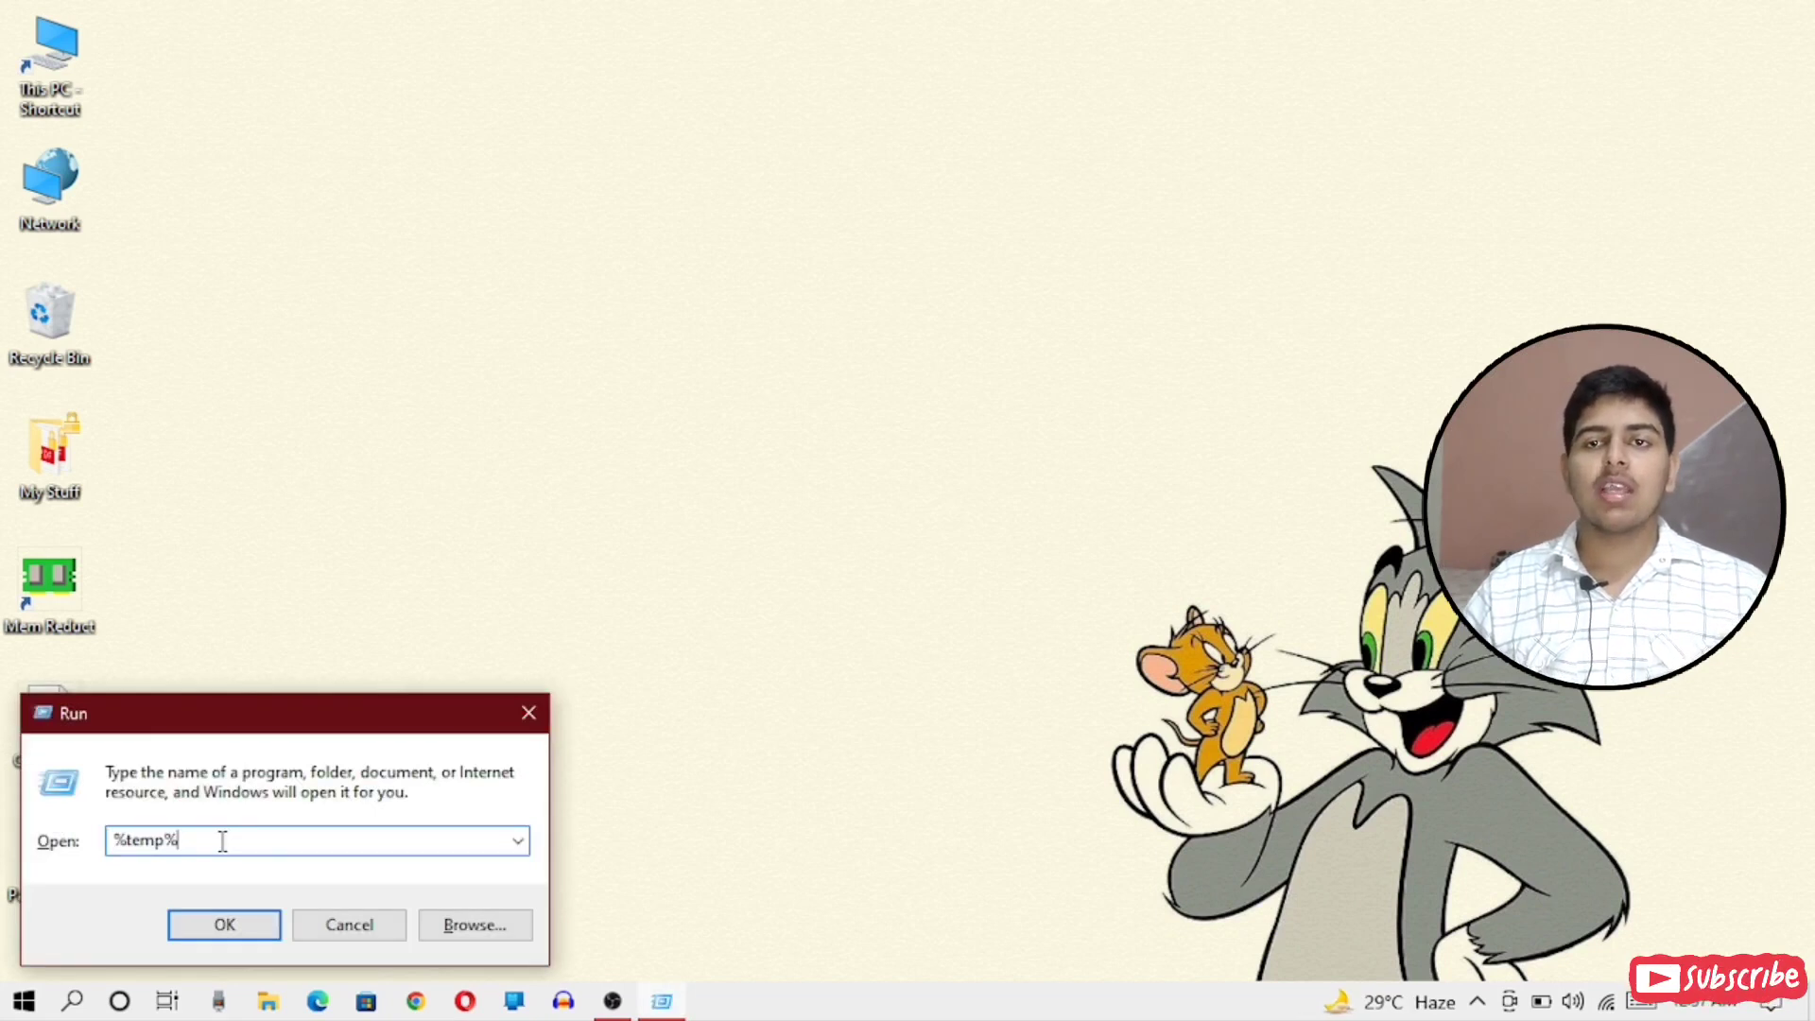
pyautogui.press('BackSpace')
pyautogui.press('BackSpace')
pyautogui.press('BackSpace')
pyautogui.press('BackSpace')
pyautogui.press('BackSpace')
pyautogui.press('BackSpace')
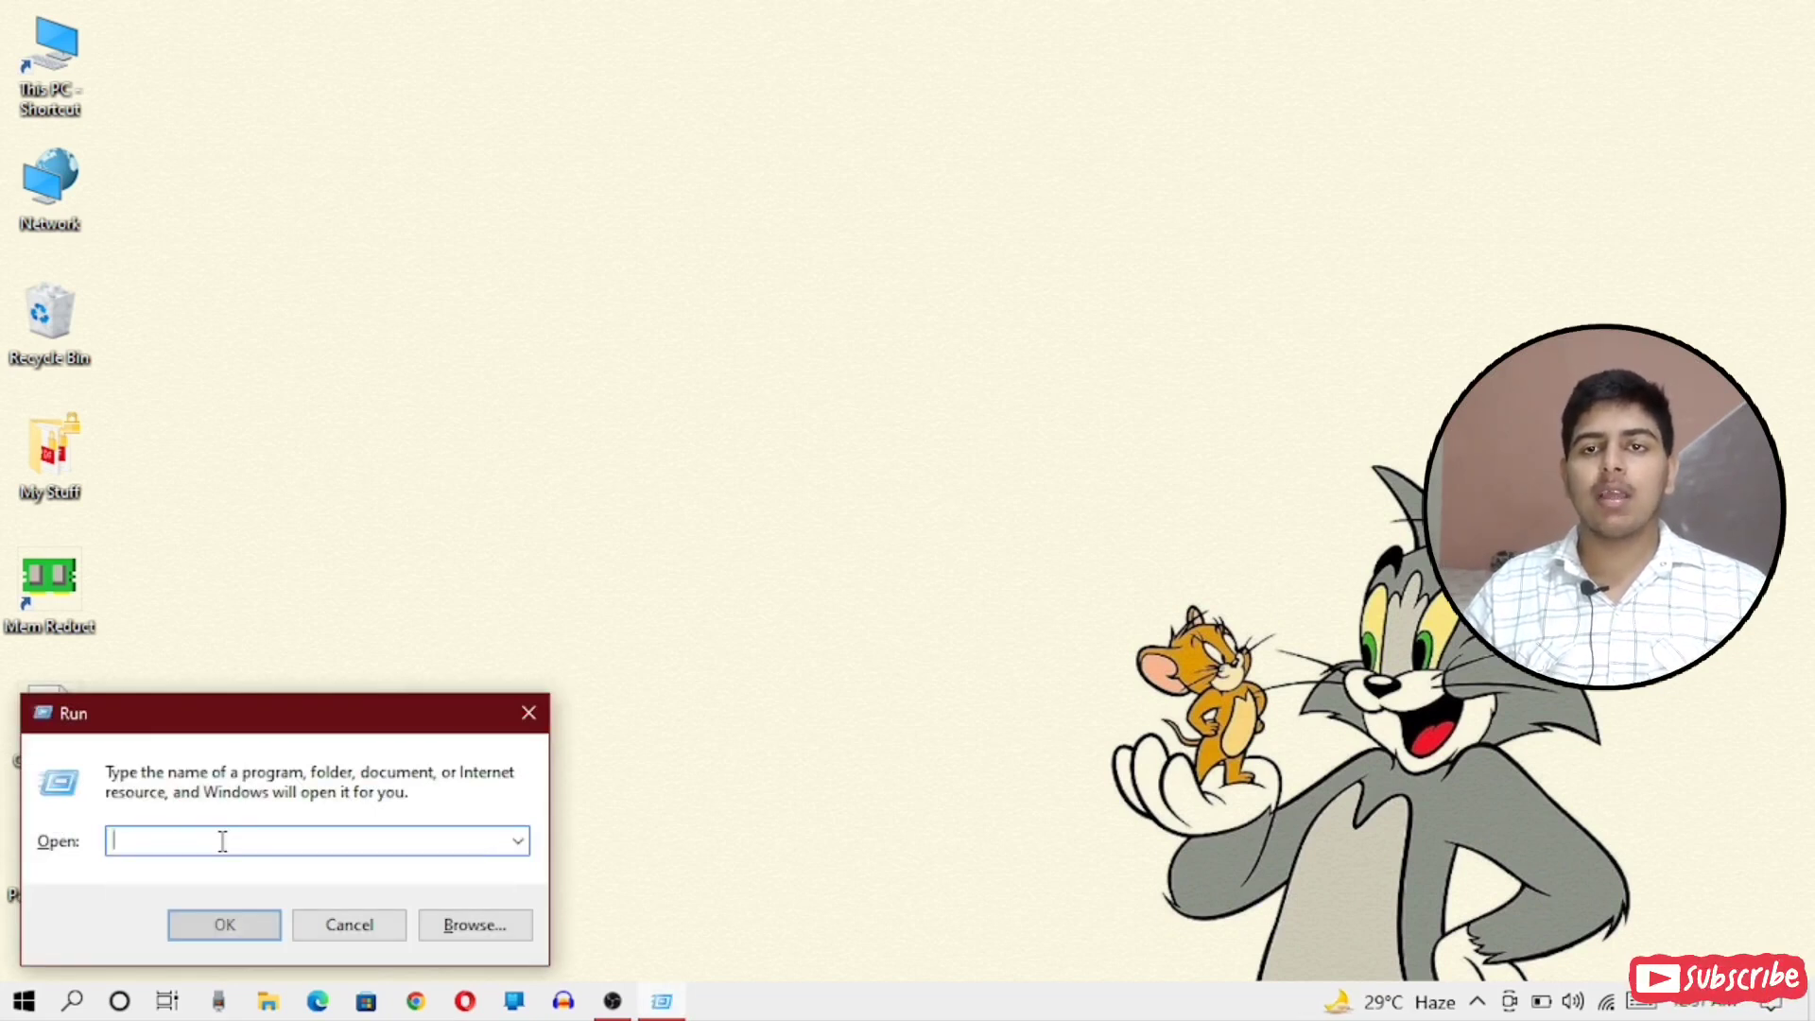
pyautogui.write('p')
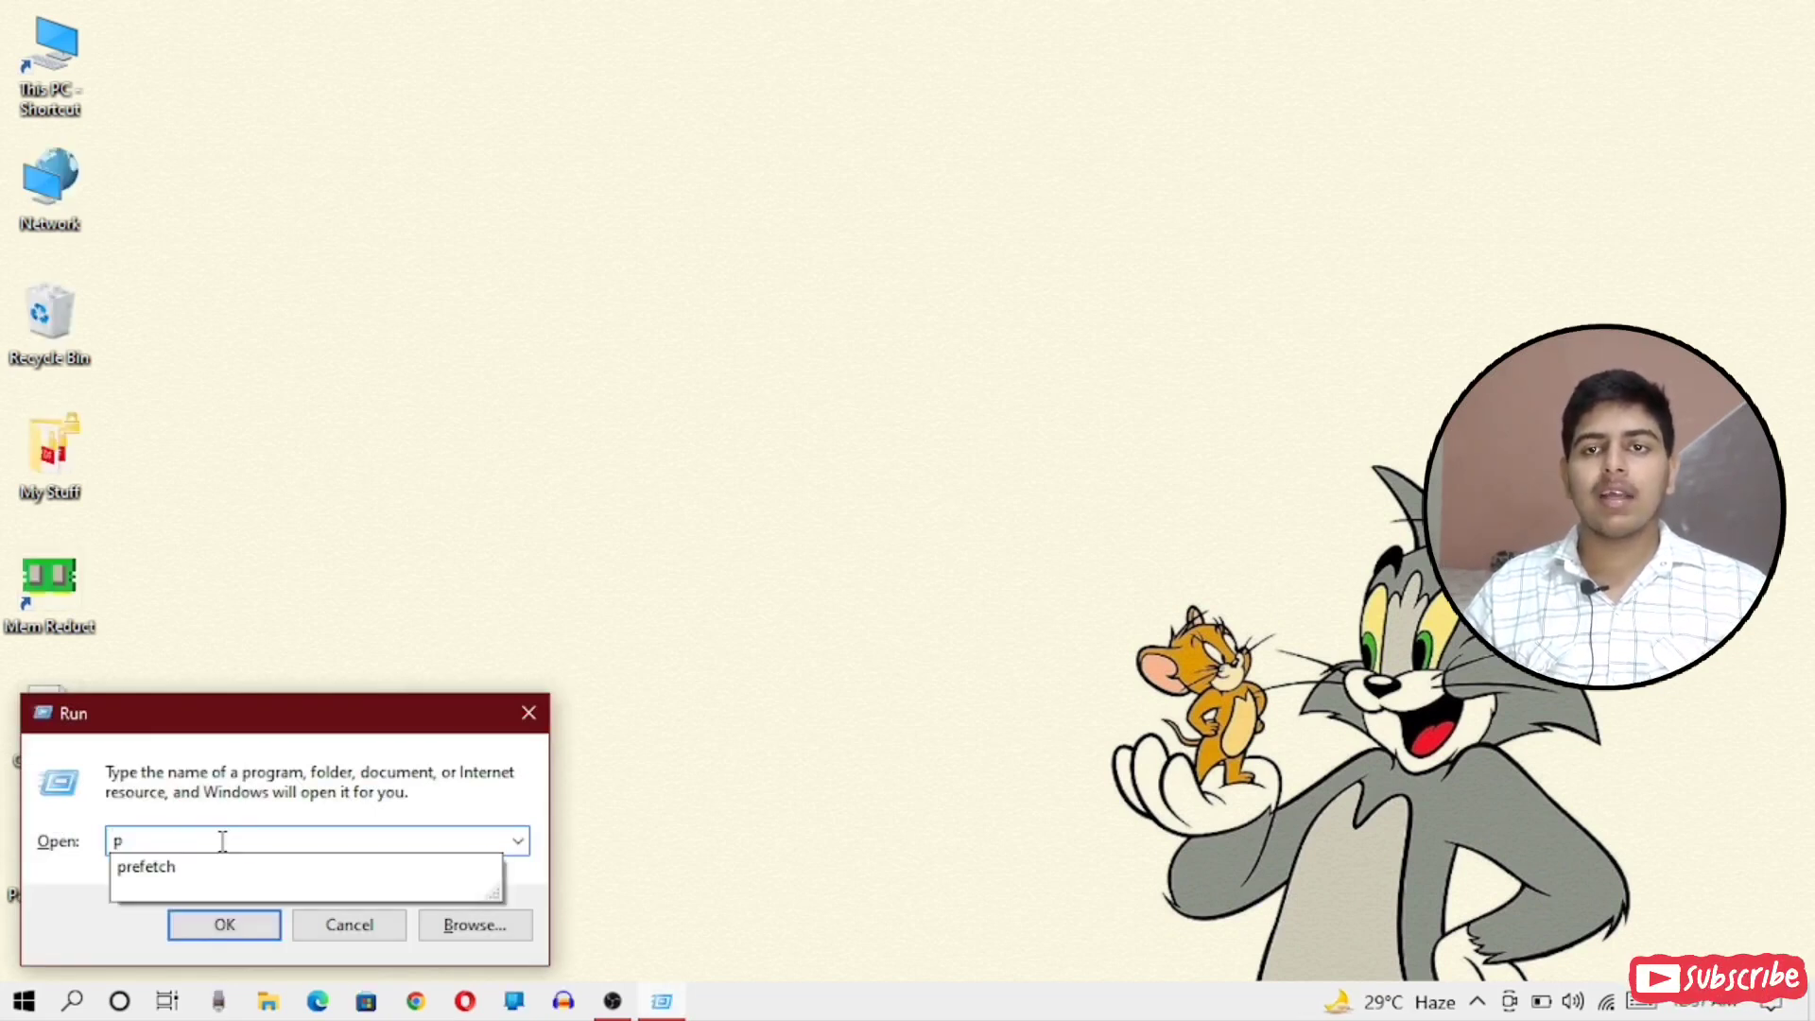
pyautogui.press('Down')
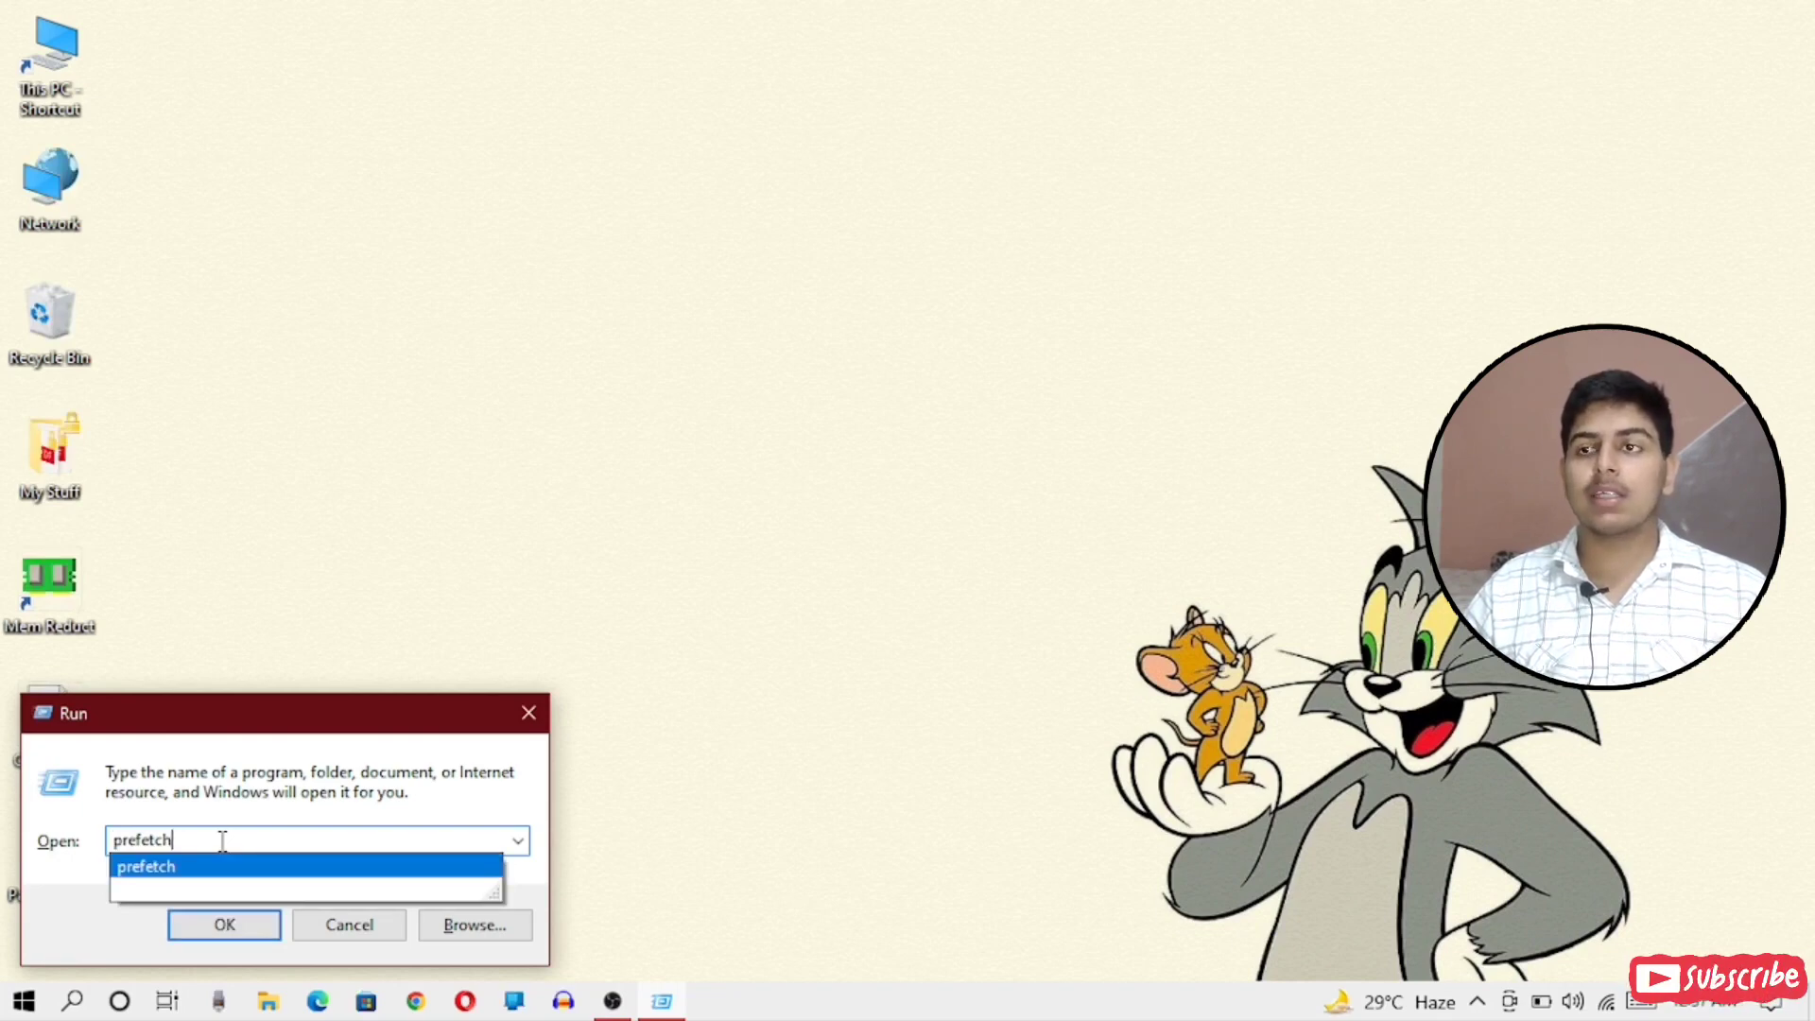
pyautogui.press('Return')
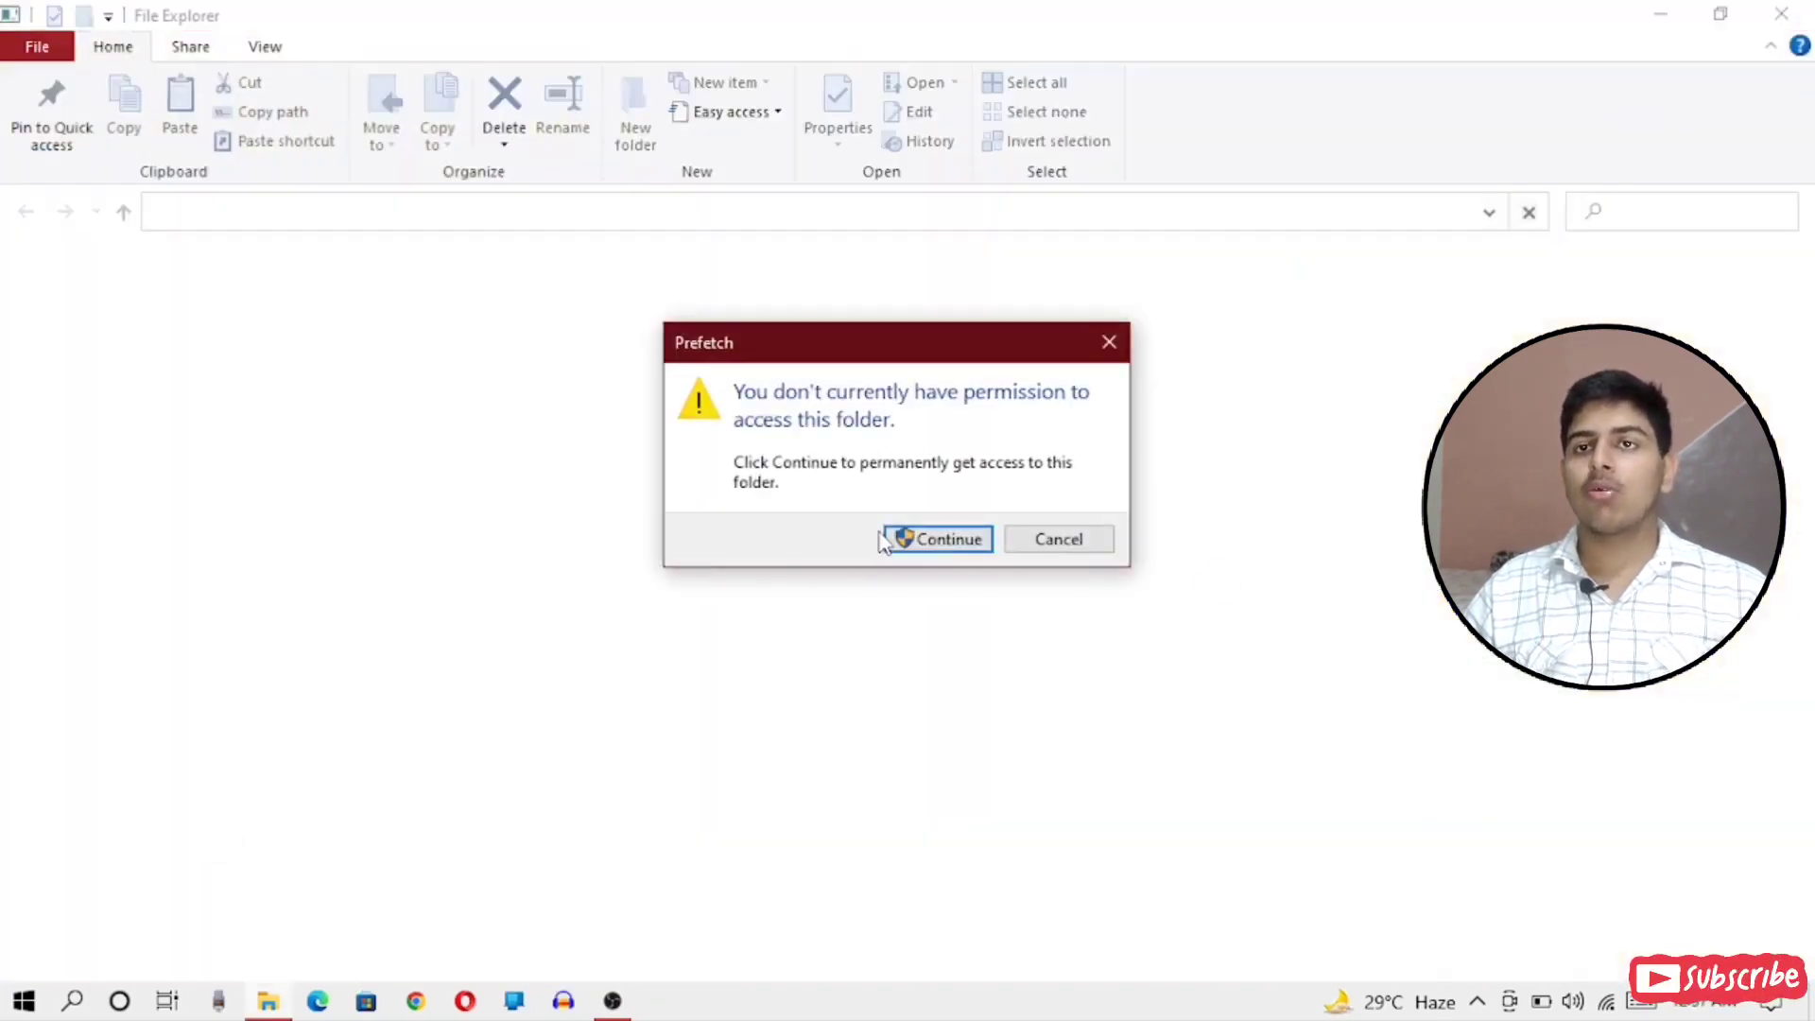
pyautogui.click(933, 539)
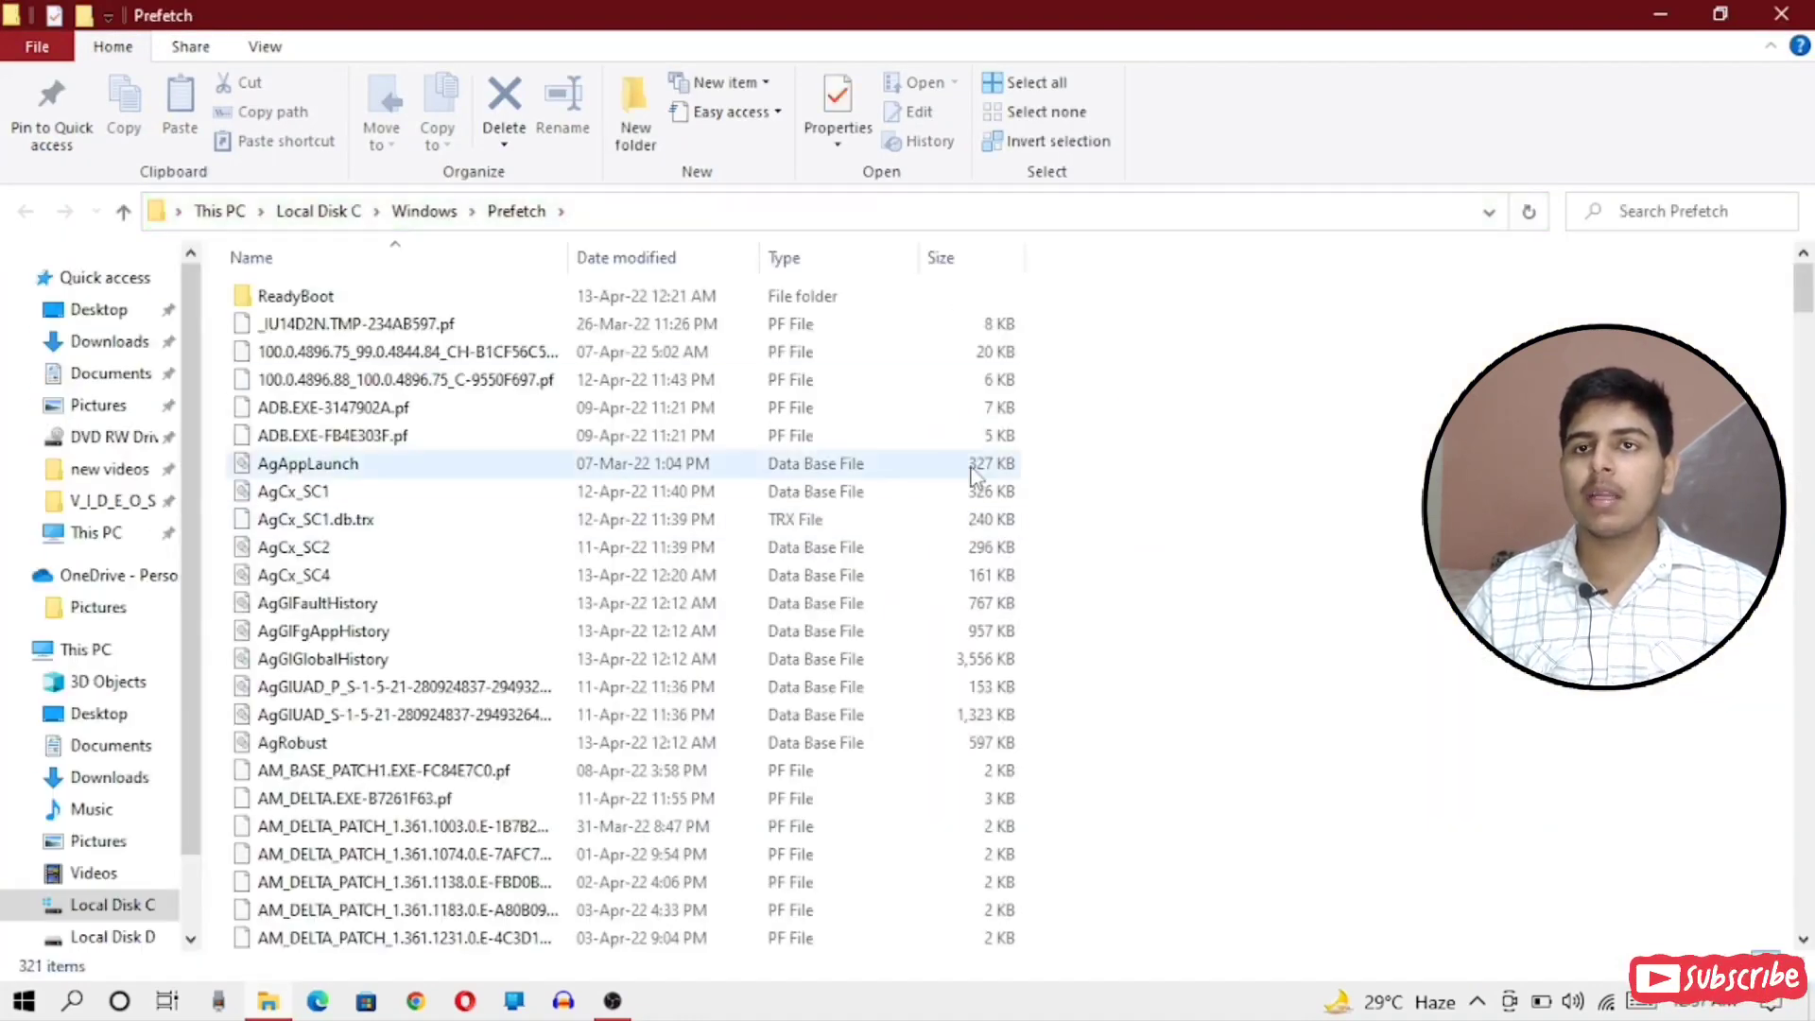
# - Select all the files and folders in the Prefetch folder
pyautogui.click(974, 467)
pyautogui.hotkey('ctrl', 'a')
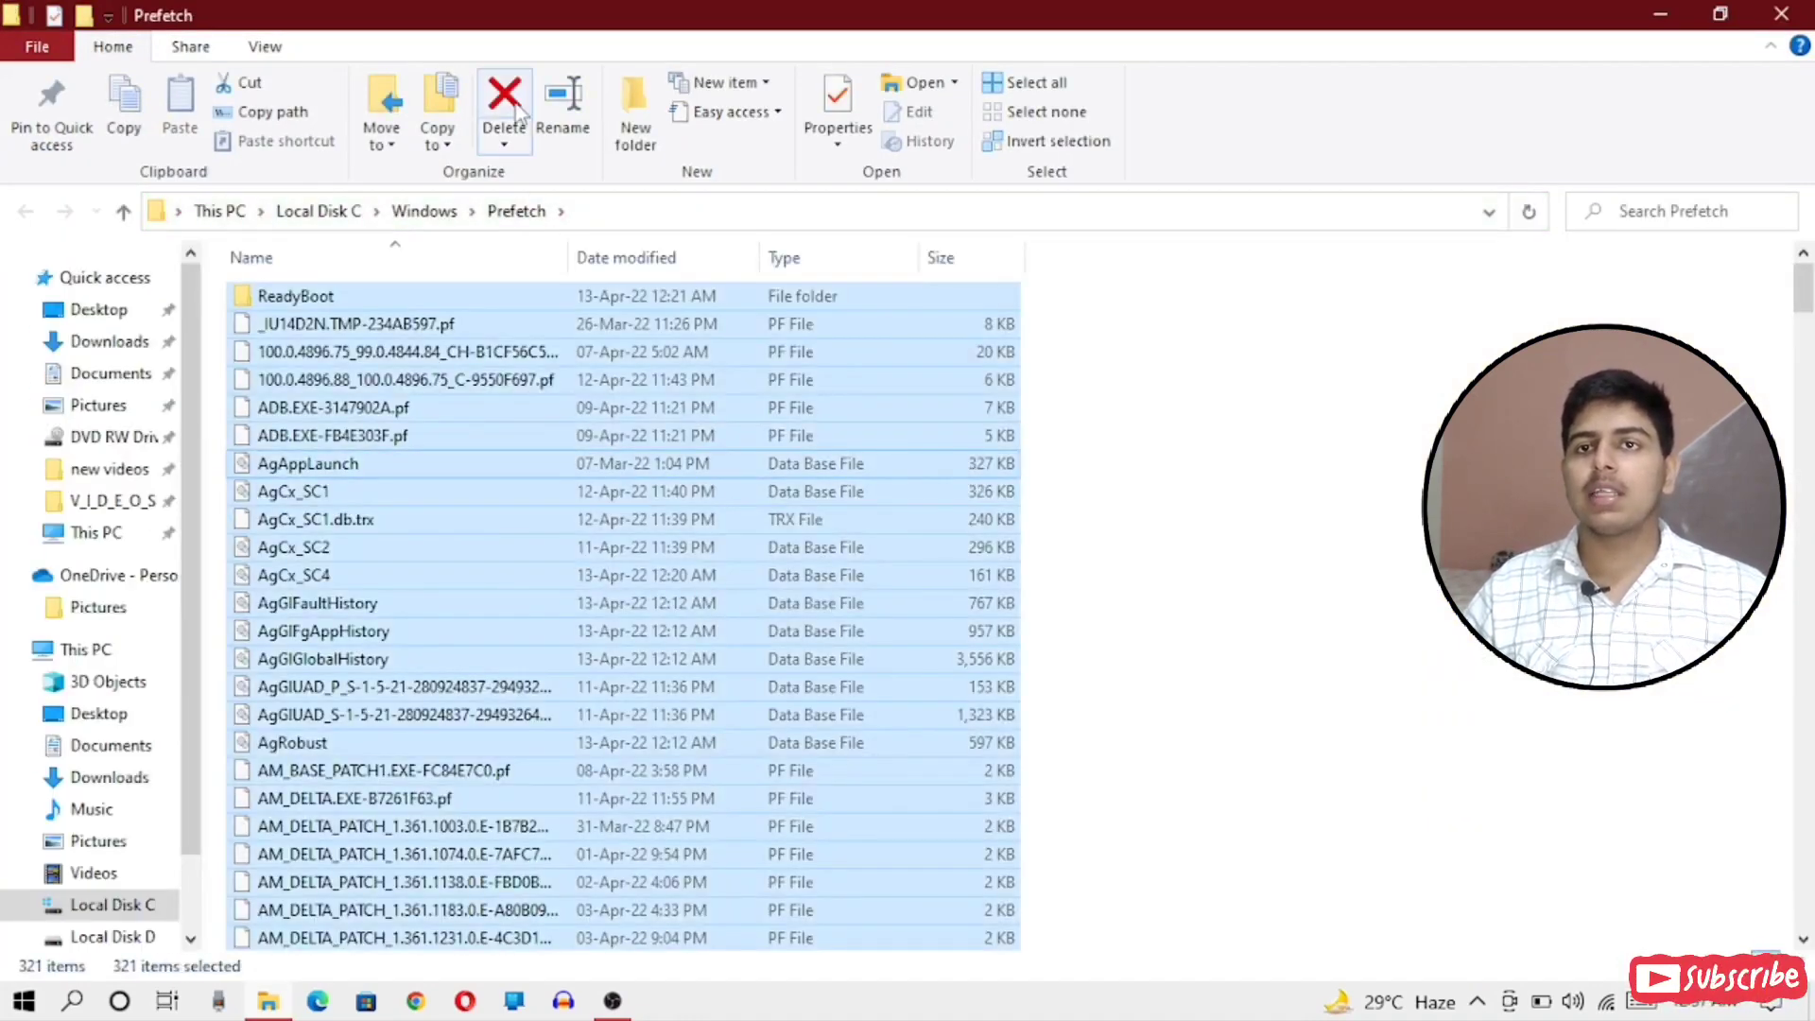